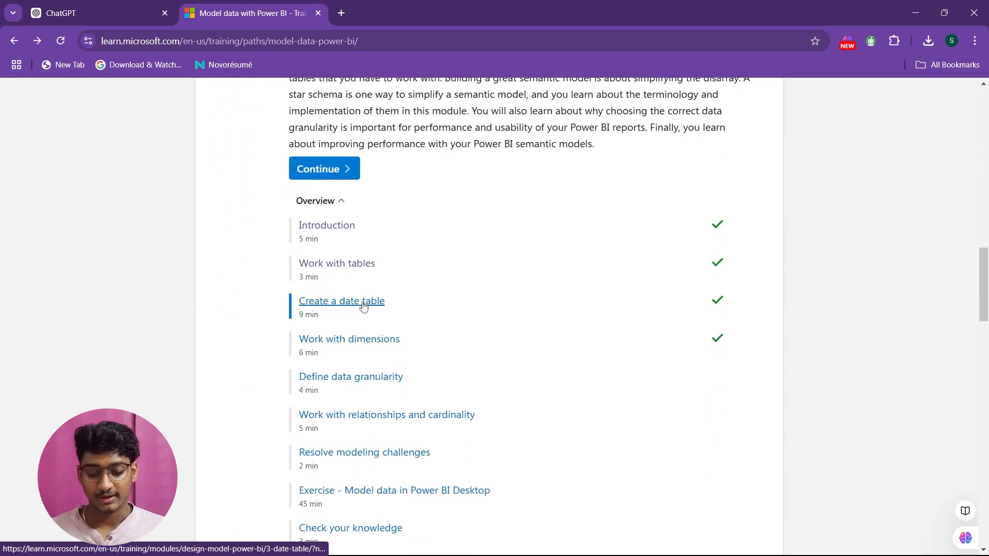
# Step: Open the "Create a date table" unit of the learning path and switch to the Notion notes
pyautogui.click(363, 304)
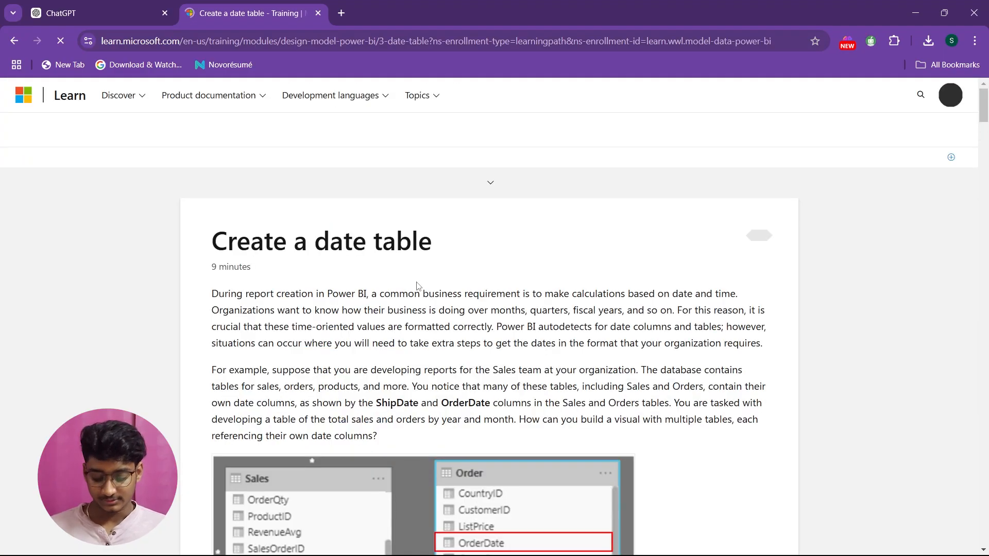
pyautogui.hotkey('alt', 'Tab')
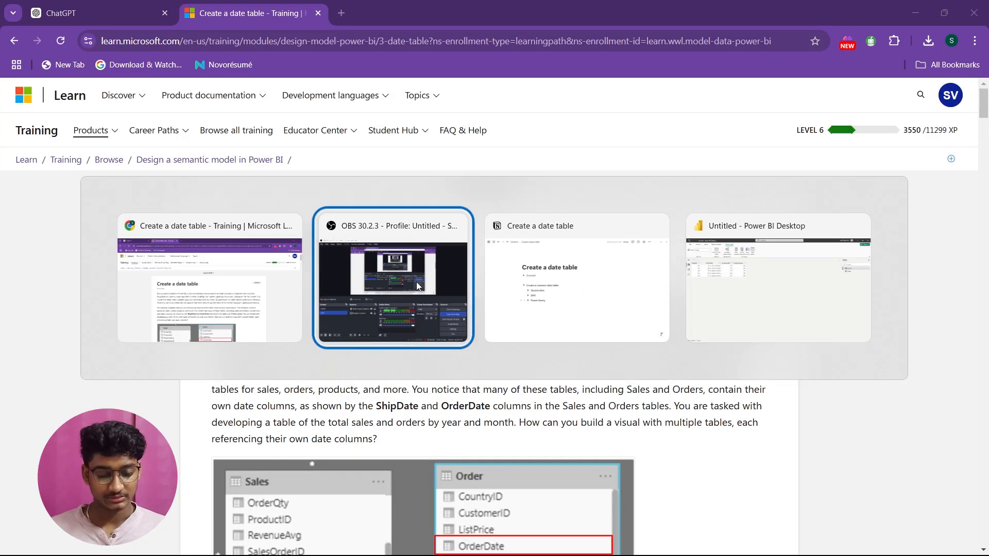
pyautogui.hotkey('alt', 'Tab')
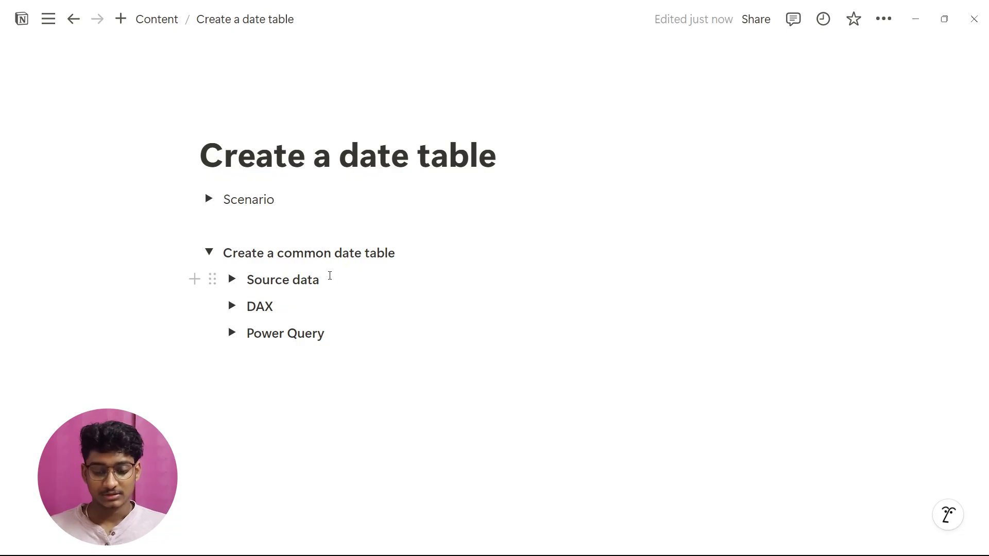
# Step: Review the Scenario section of the notes on building a date table for Sales and Orders, and collapse it
pyautogui.click(209, 253)
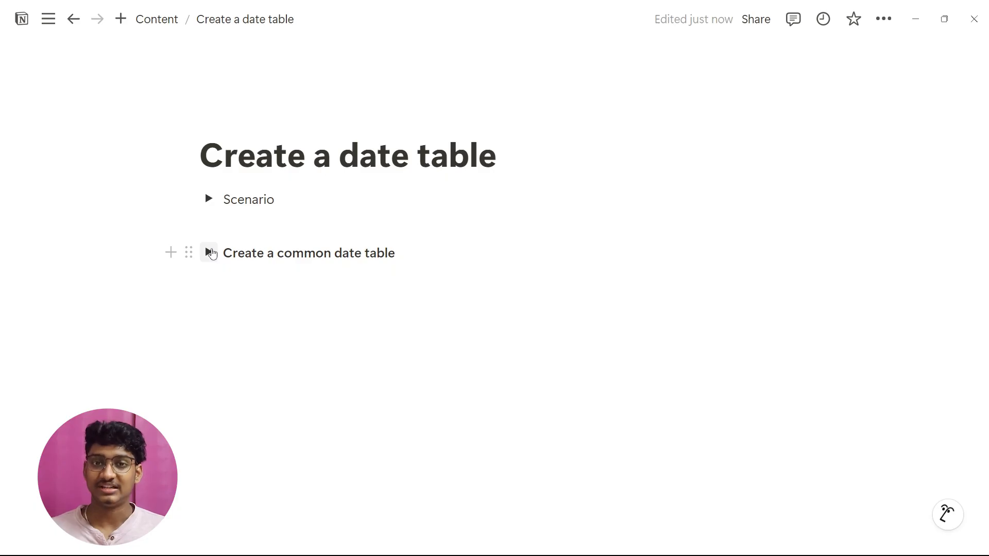
pyautogui.click(208, 199)
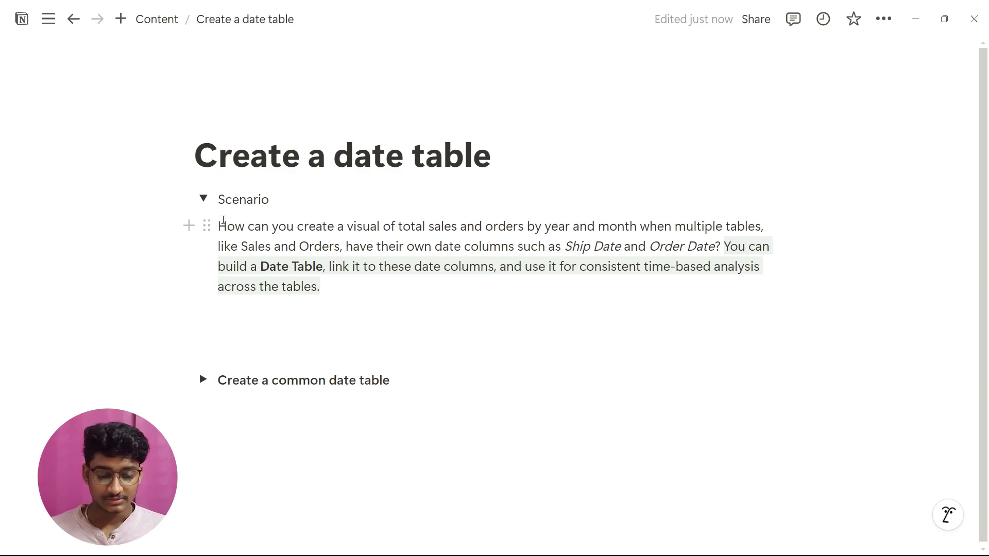
pyautogui.moveTo(218, 227); pyautogui.dragTo(299, 228)
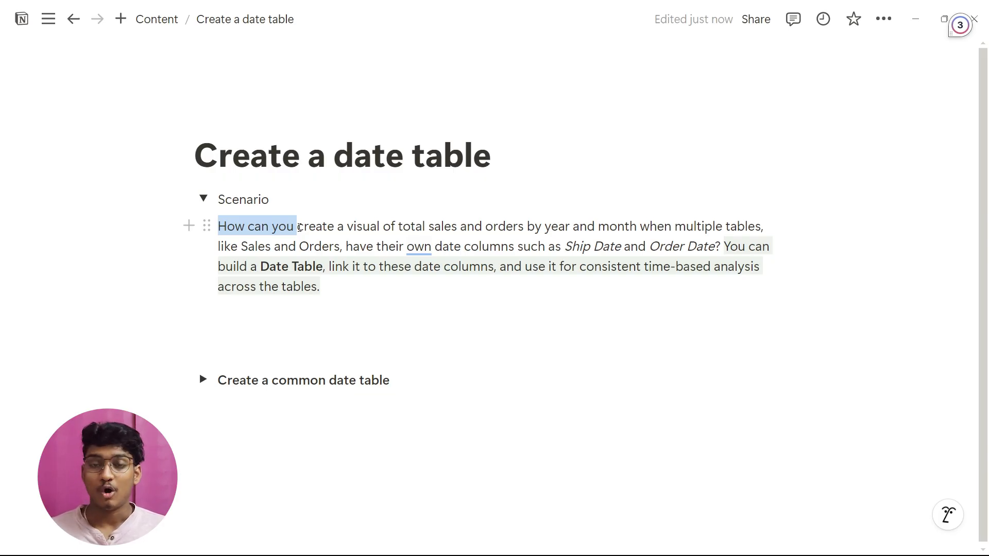
pyautogui.click(418, 246)
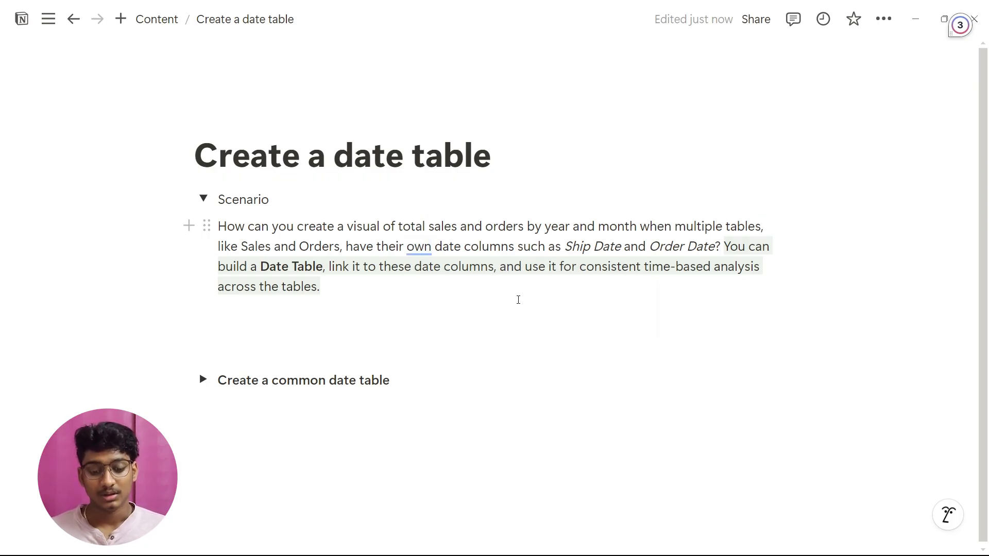
pyautogui.click(517, 296)
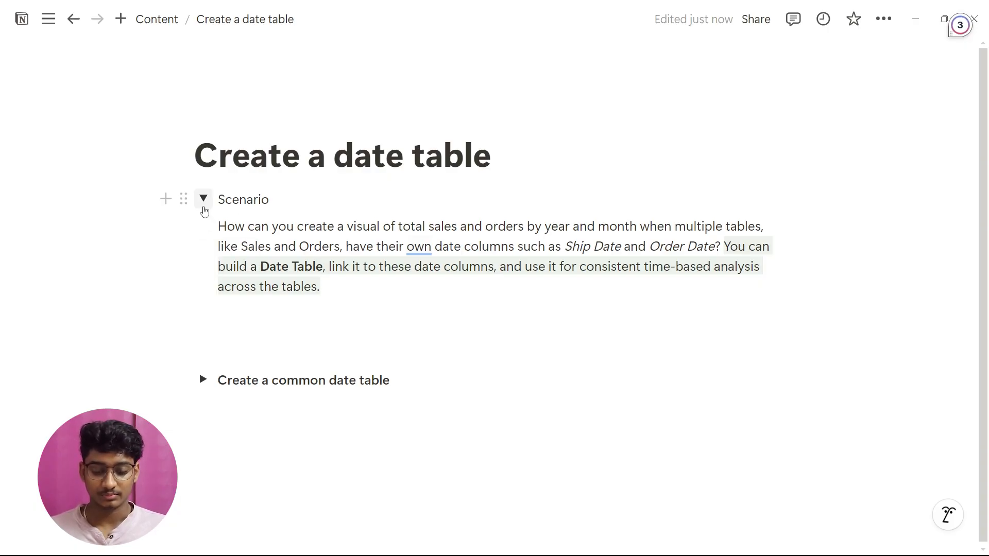
pyautogui.click(204, 204)
pyautogui.click(433, 251)
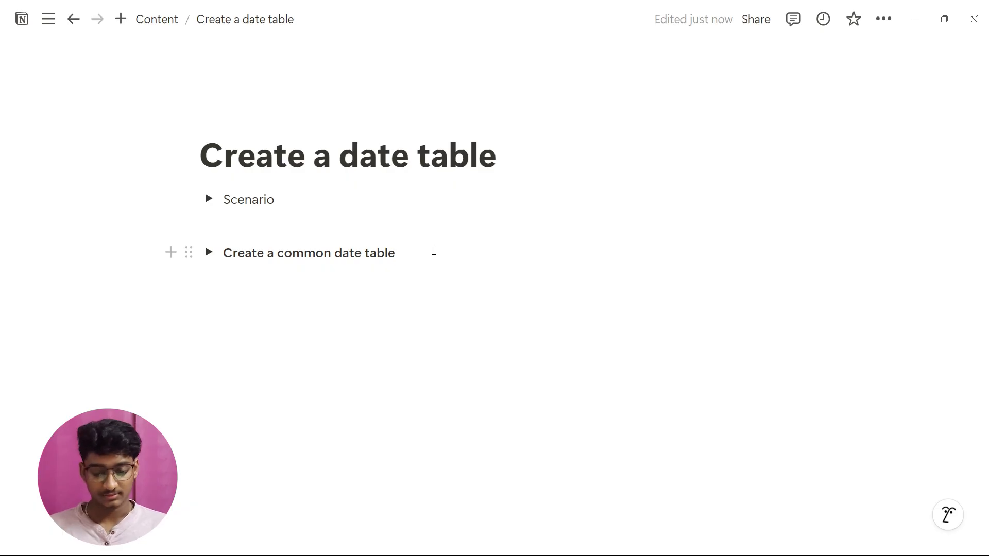
# Step: Switch to Power BI Desktop and place the Sales table beside the Orders table in the model diagram
pyautogui.hotkey('alt', 'Tab')
pyautogui.hotkey('alt', 'Tab')
pyautogui.hotkey('alt', 'Tab')
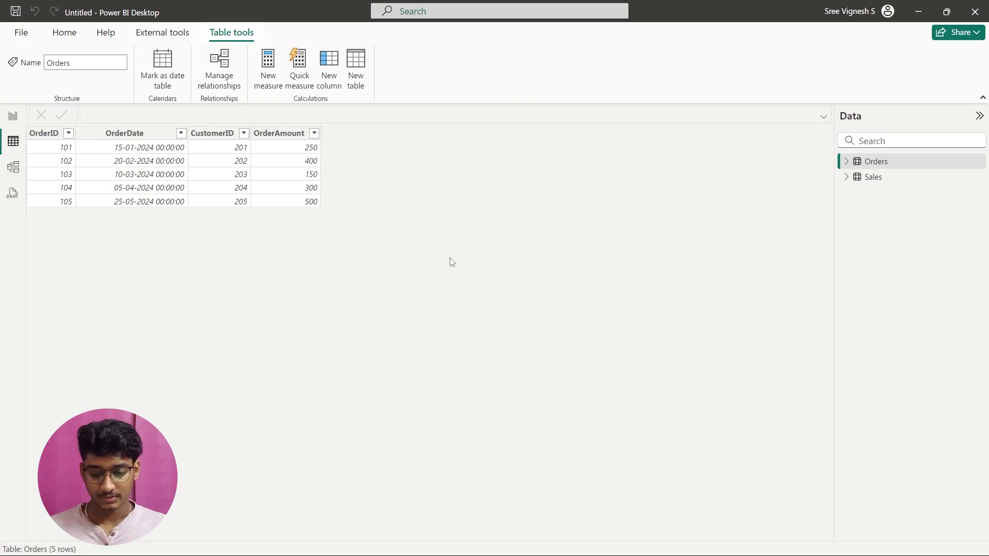
pyautogui.click(12, 168)
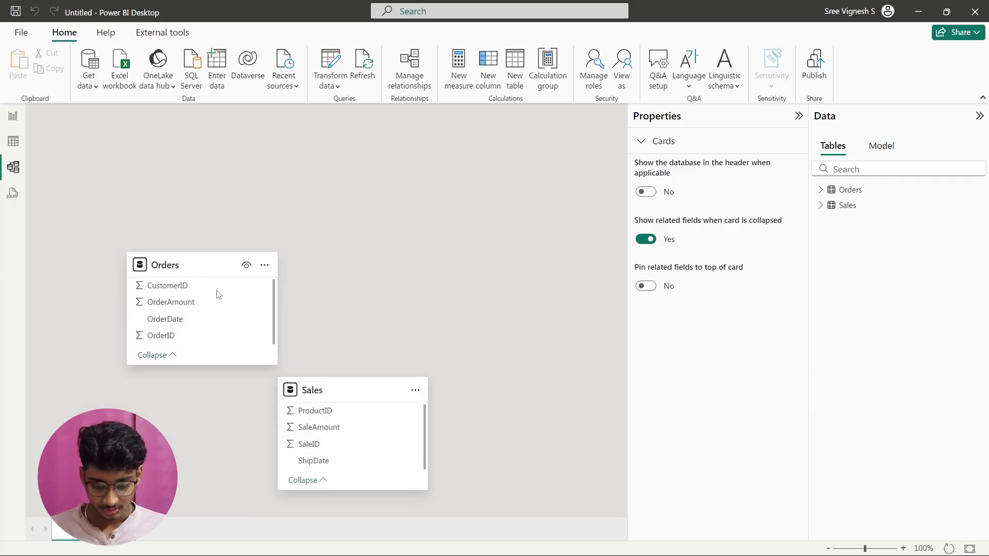
pyautogui.moveTo(305, 391); pyautogui.dragTo(341, 266)
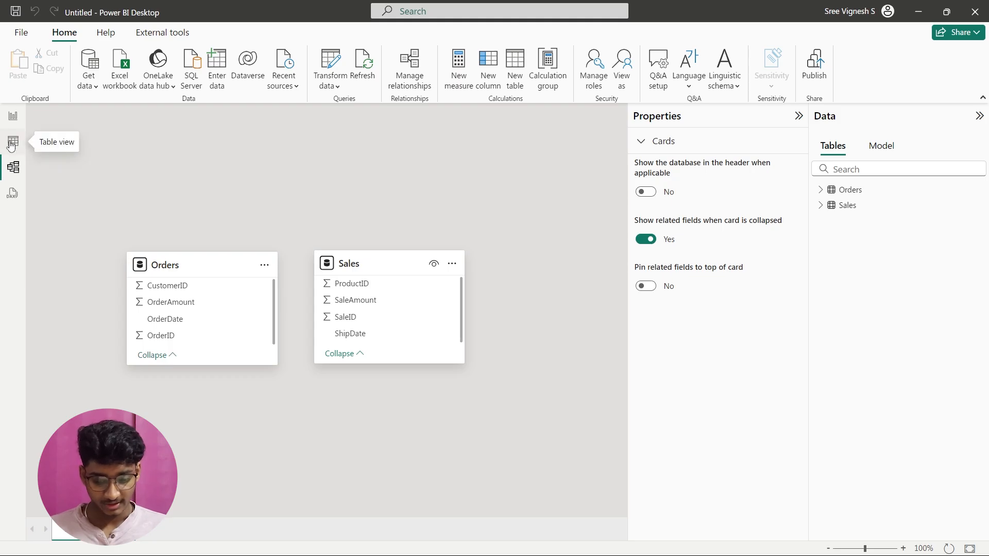
# Step: Examine the rows of the Orders and Sales tables in Table view and return to Report view
pyautogui.click(11, 145)
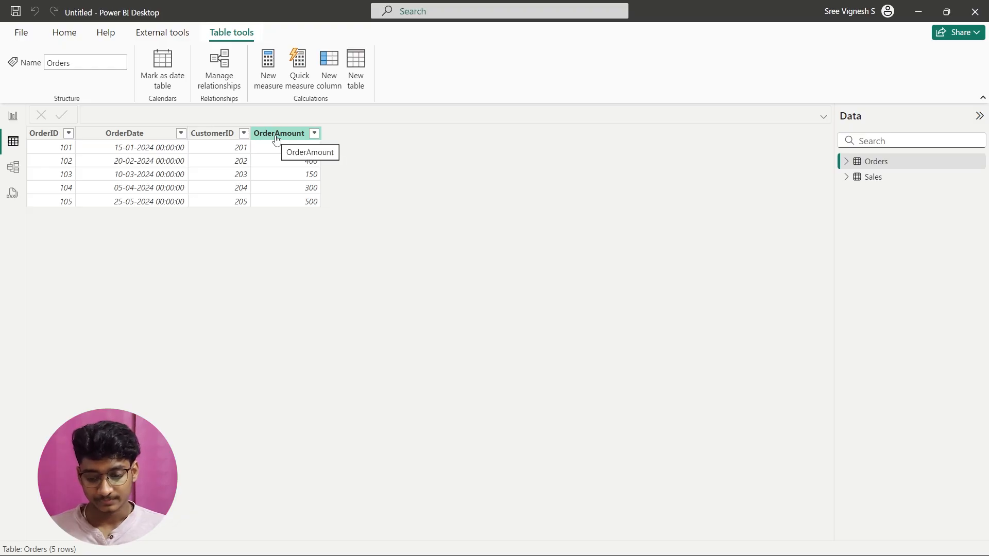
pyautogui.click(896, 178)
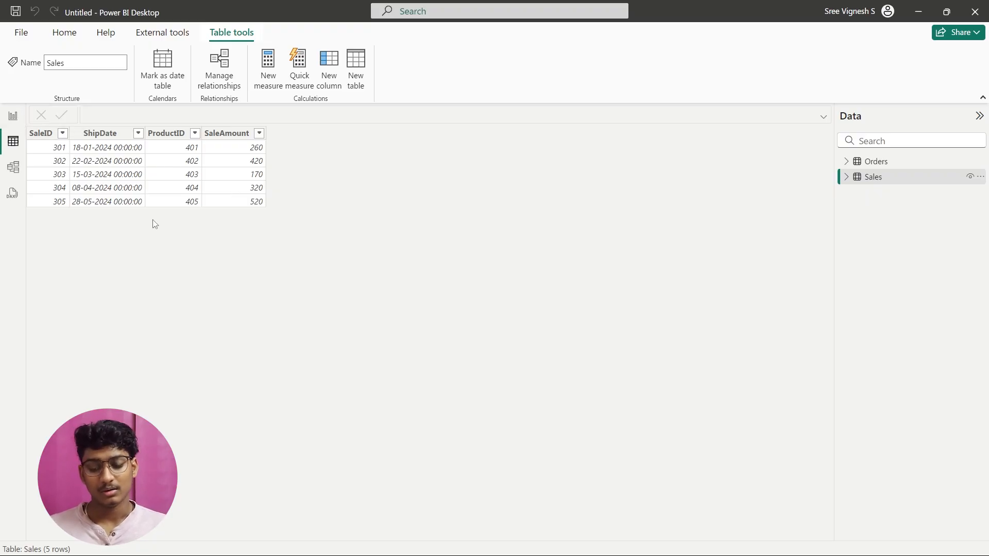
pyautogui.click(3, 125)
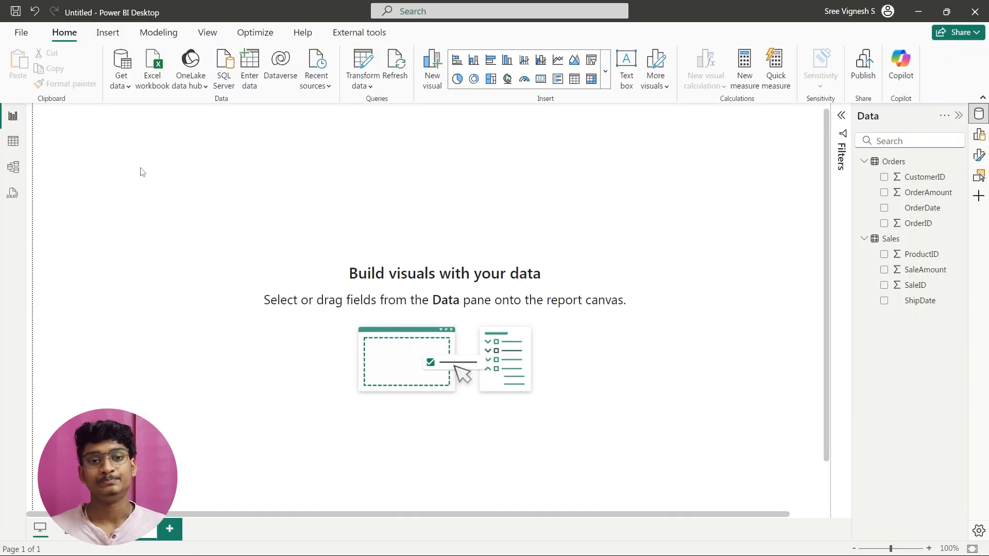
# Step: Switch to the Notion notes and read the Source data section under "Create a common date table"
pyautogui.hotkey('alt', 'Tab')
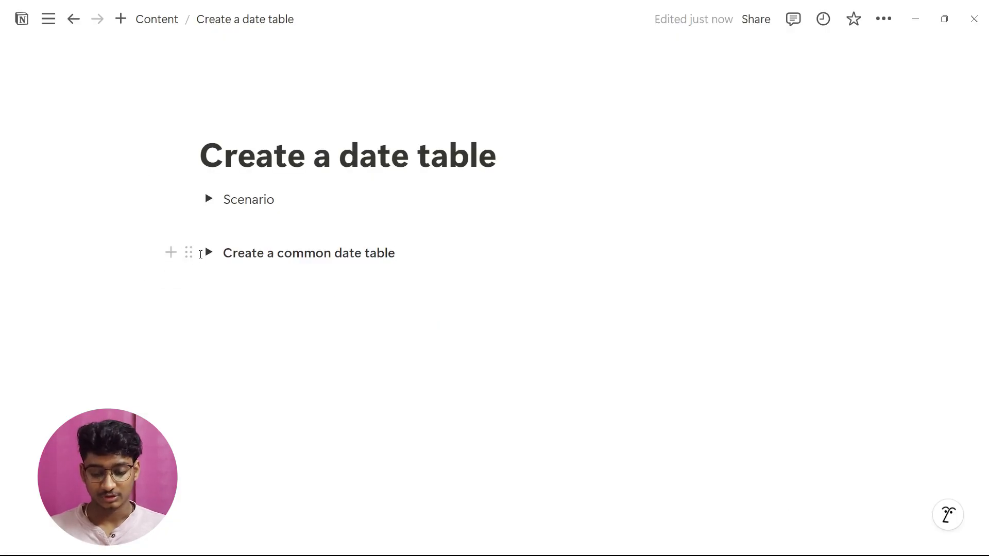
pyautogui.click(210, 255)
pyautogui.click(232, 280)
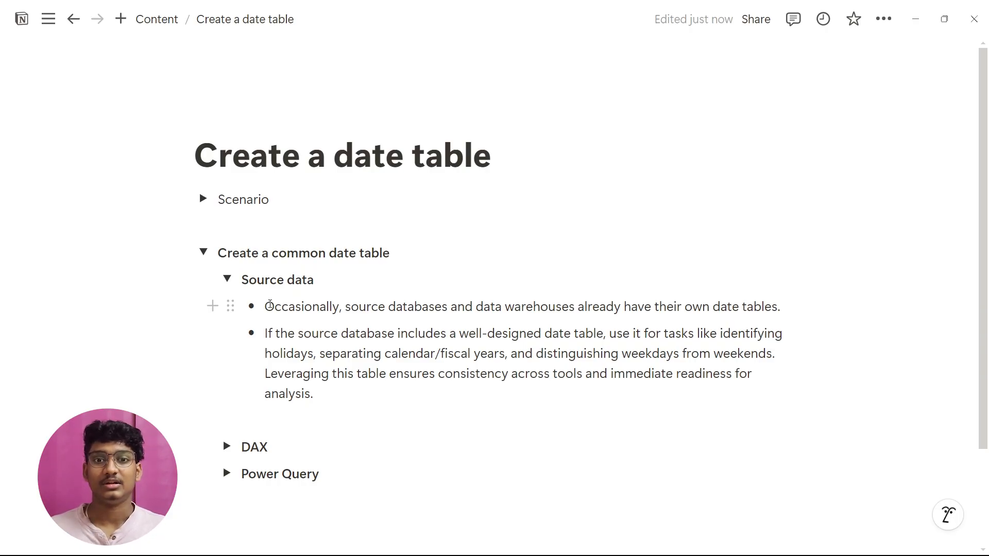
pyautogui.moveTo(267, 334); pyautogui.dragTo(419, 336)
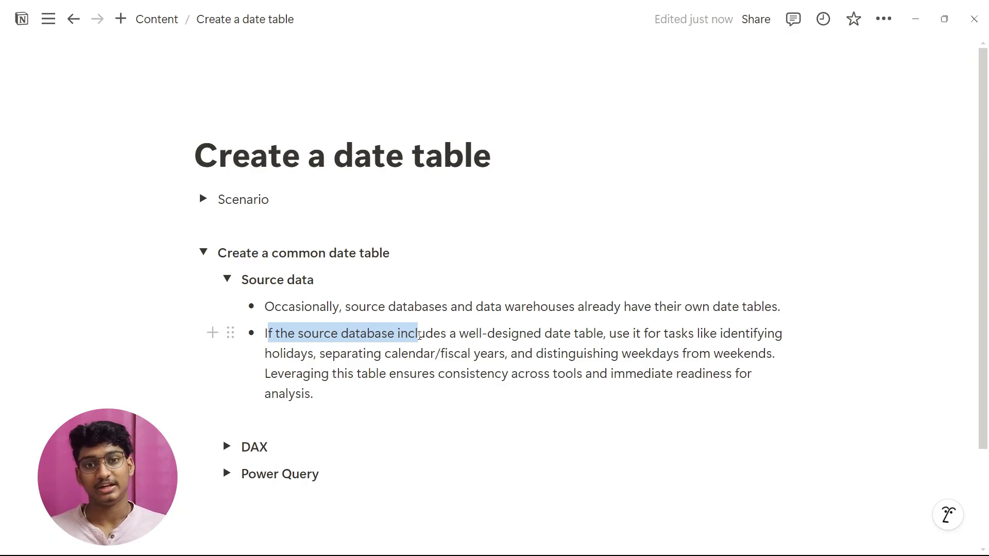
pyautogui.moveTo(420, 336); pyautogui.dragTo(501, 375)
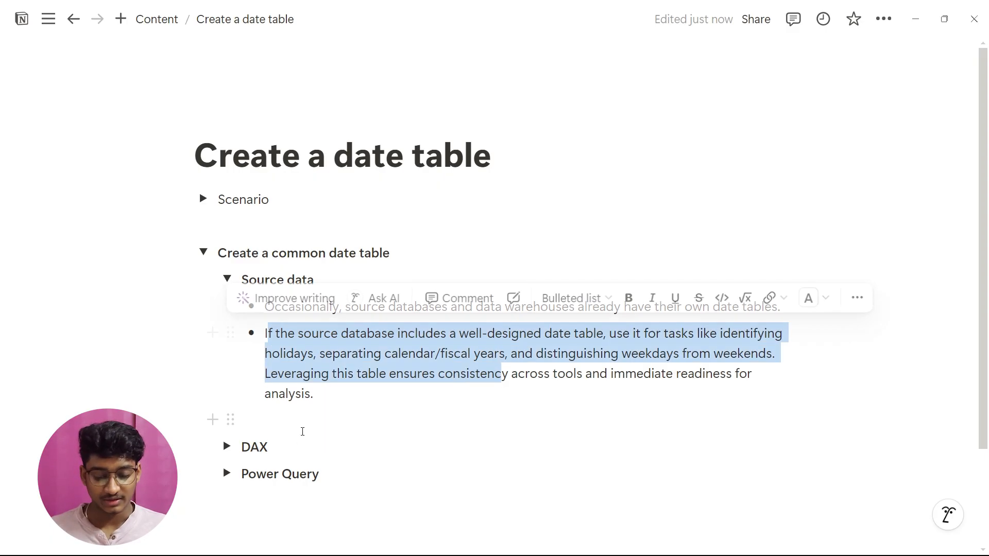
pyautogui.click(557, 374)
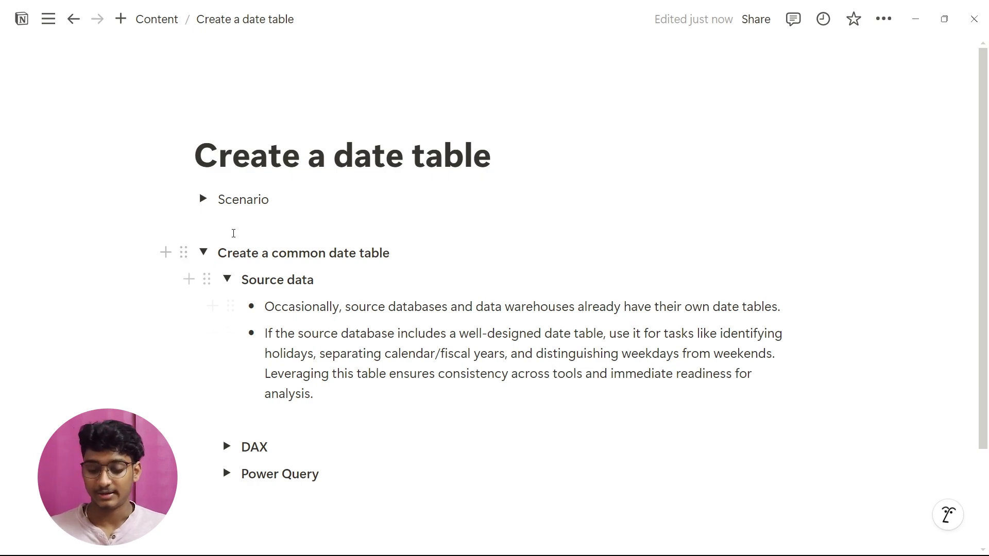
pyautogui.click(228, 279)
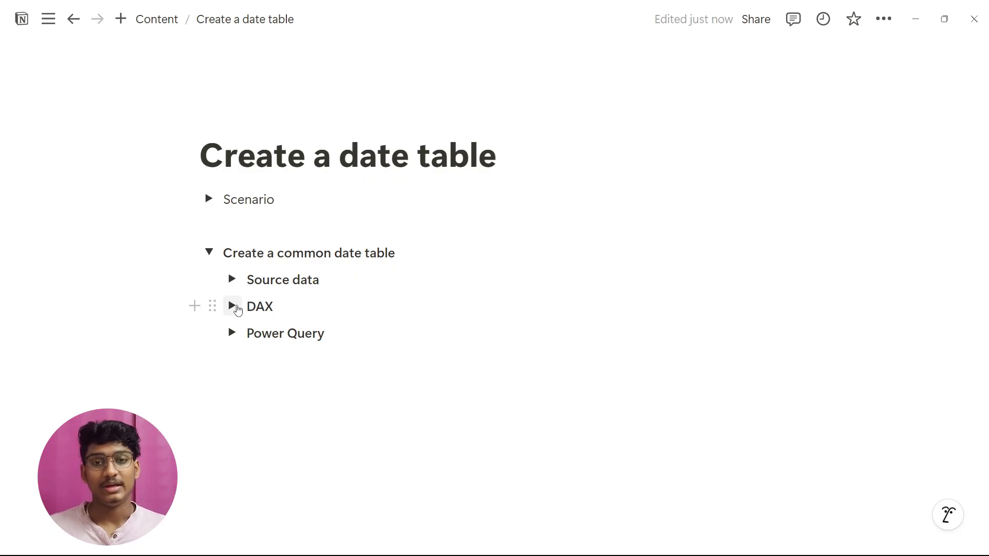
# Step: Read the DAX section's table comparing the description and usage of CALENDAR() and CALENDARAUTO()
pyautogui.click(236, 307)
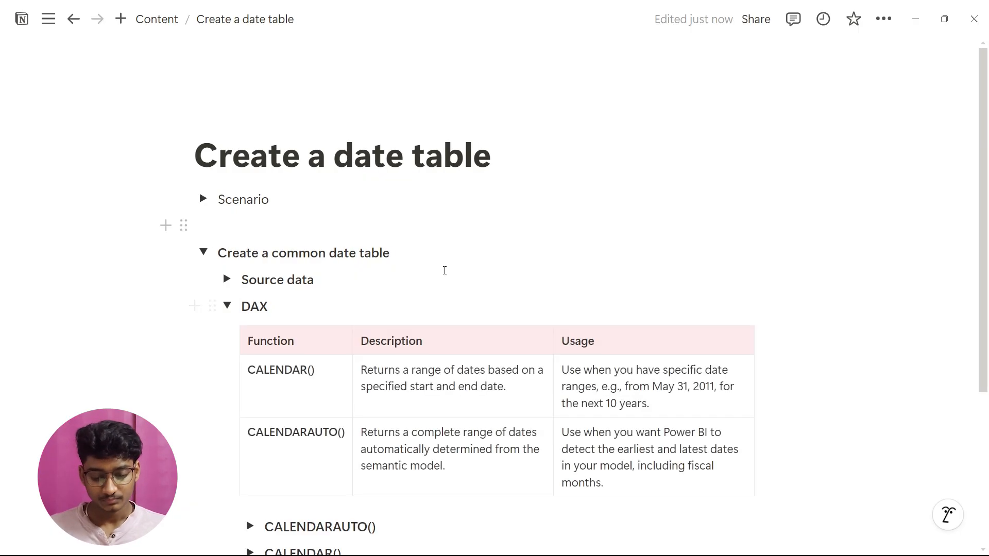
pyautogui.scroll(-3, 445, 275)
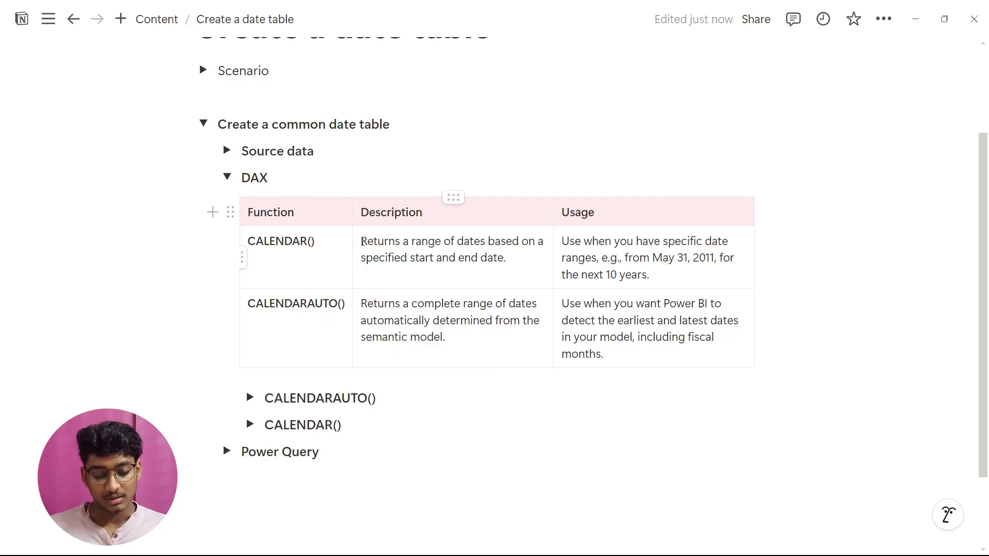
pyautogui.moveTo(362, 242); pyautogui.dragTo(539, 254)
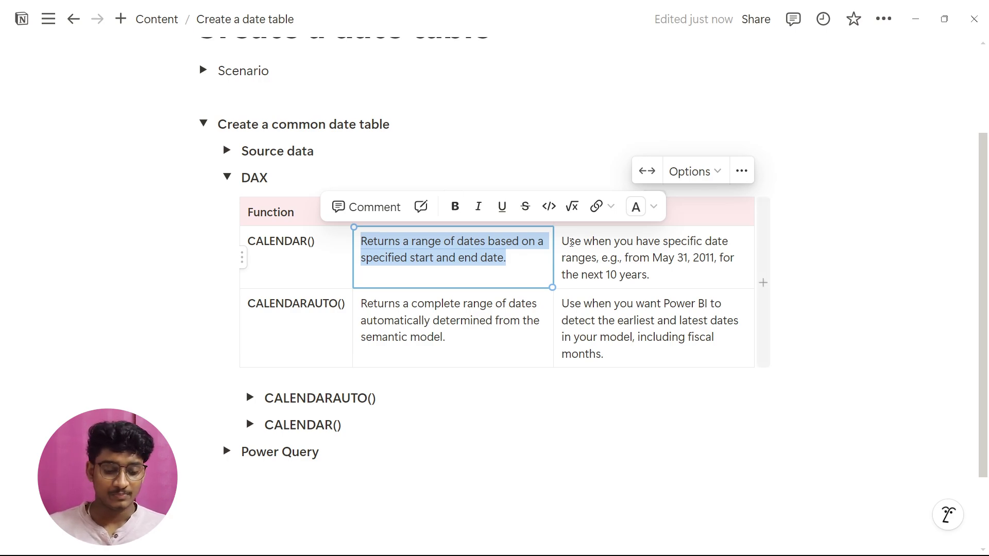
pyautogui.moveTo(564, 241); pyautogui.dragTo(732, 273)
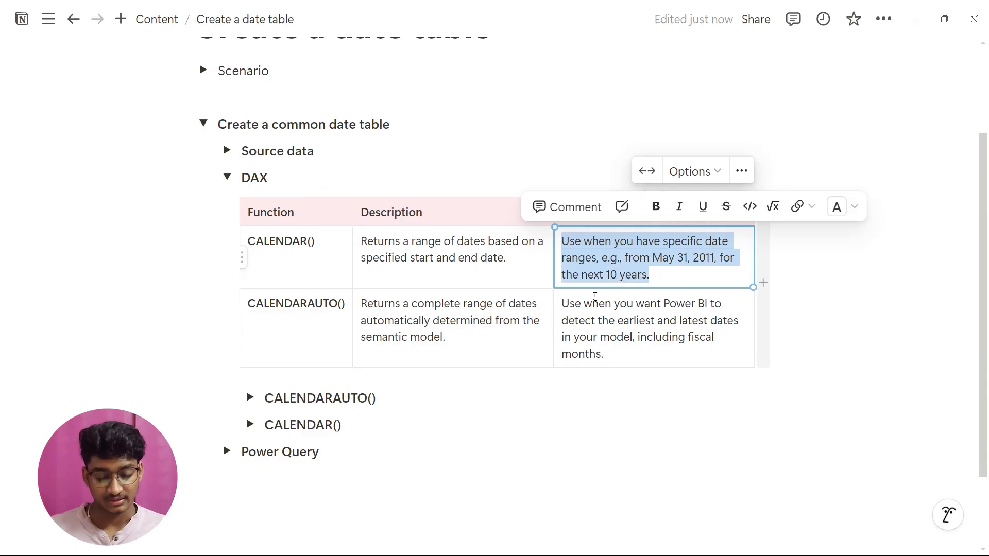
pyautogui.click(361, 304)
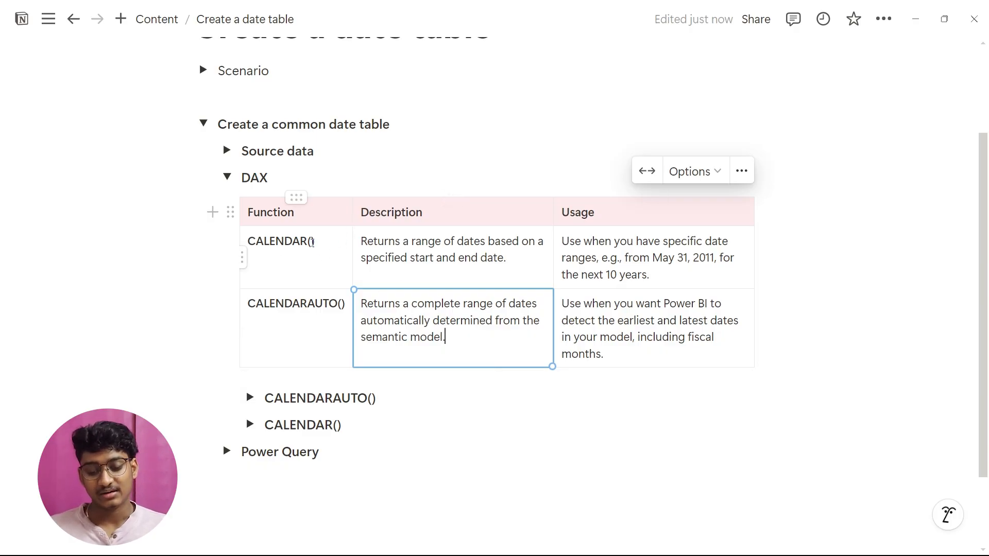
pyautogui.click(326, 244)
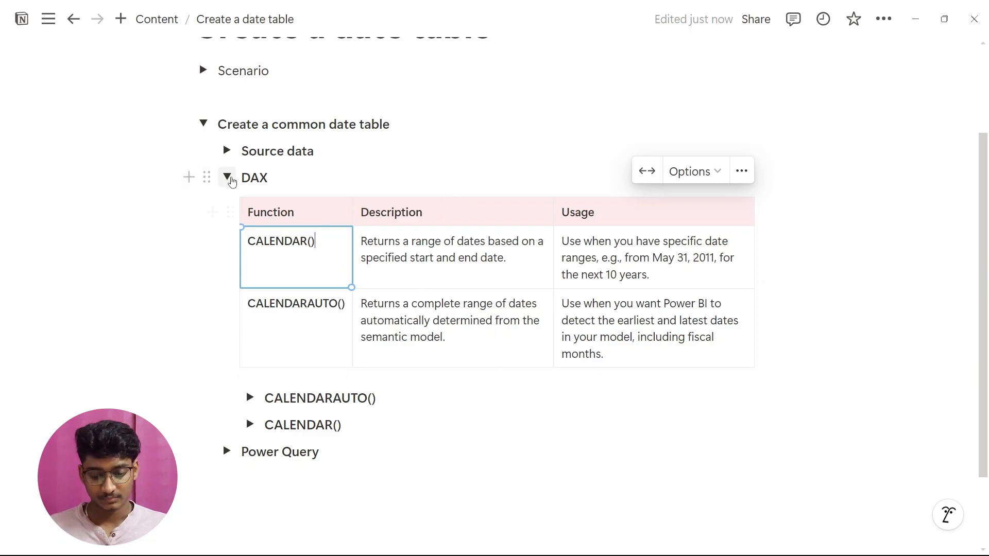
pyautogui.click(233, 187)
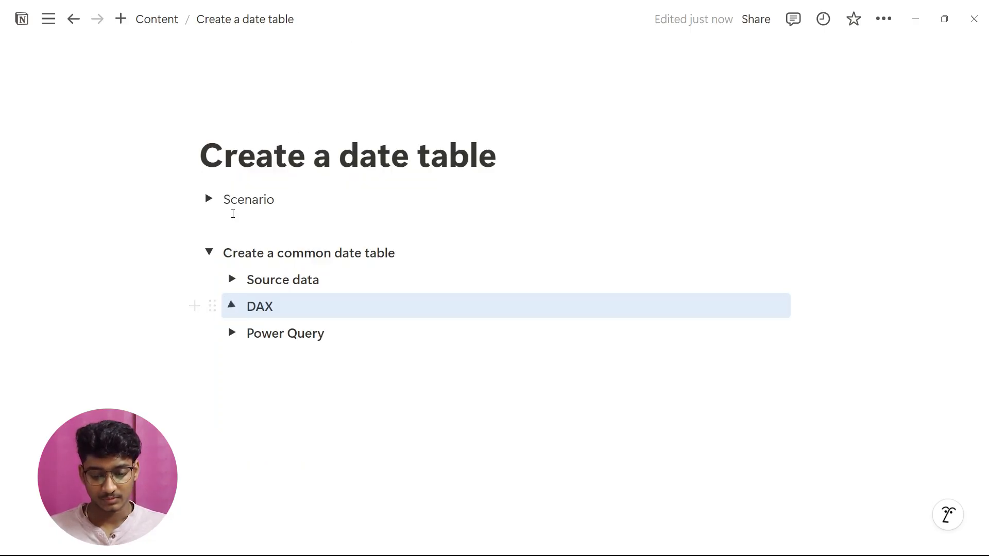
# Step: Review the example Dates formulas in the CALENDARAUTO() and CALENDAR() subsections of the DAX notes
pyautogui.click(232, 306)
pyautogui.scroll(-4, 252, 355)
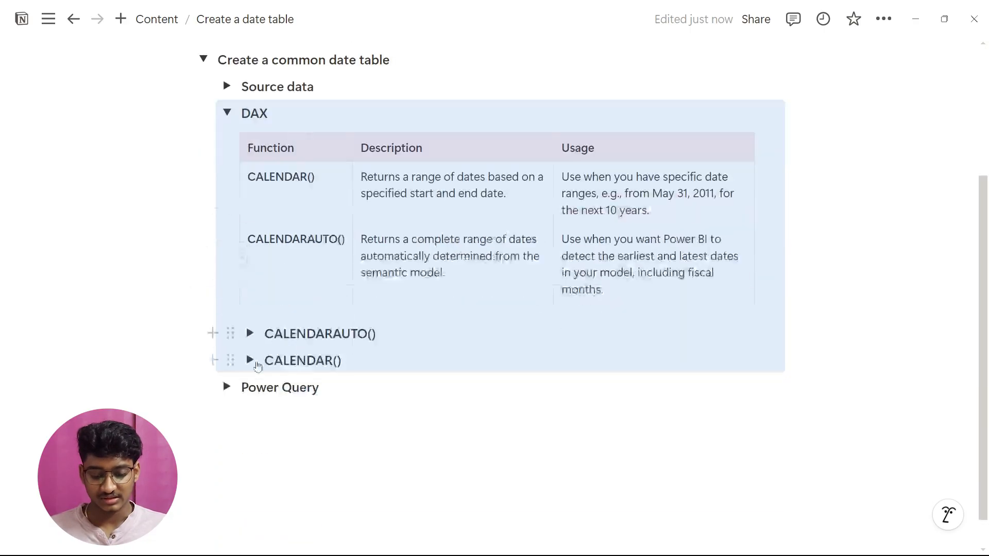
pyautogui.click(250, 333)
pyautogui.scroll(-3, 253, 338)
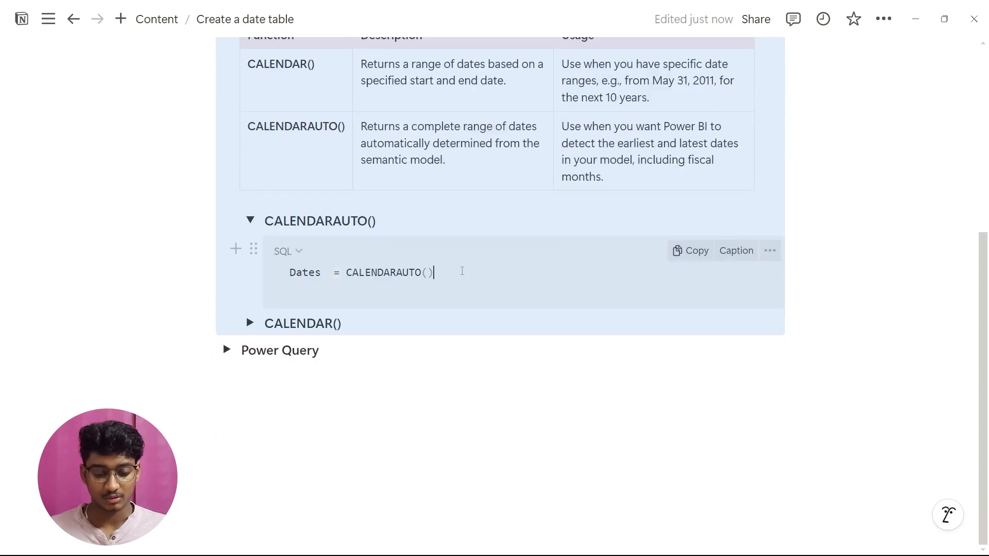
pyautogui.click(433, 295)
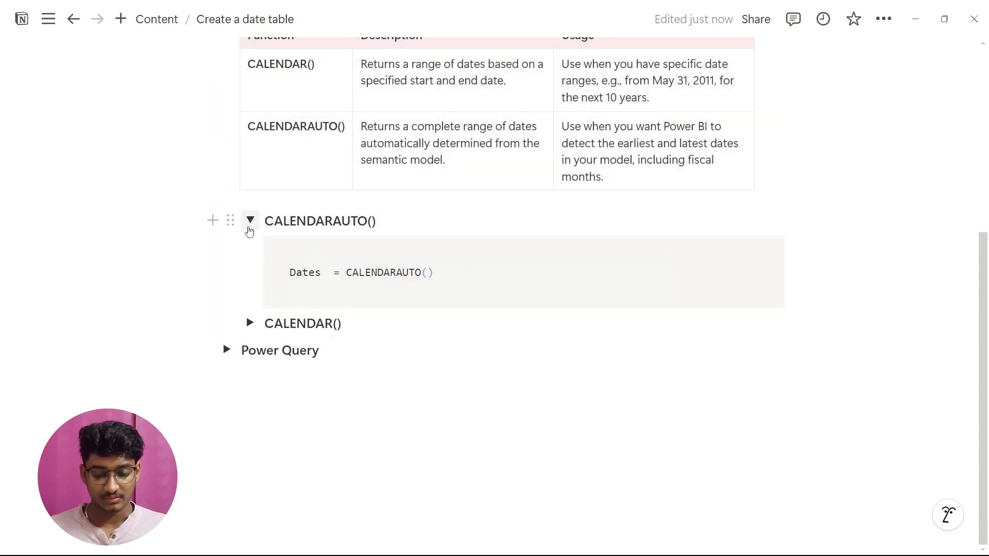
pyautogui.click(250, 232)
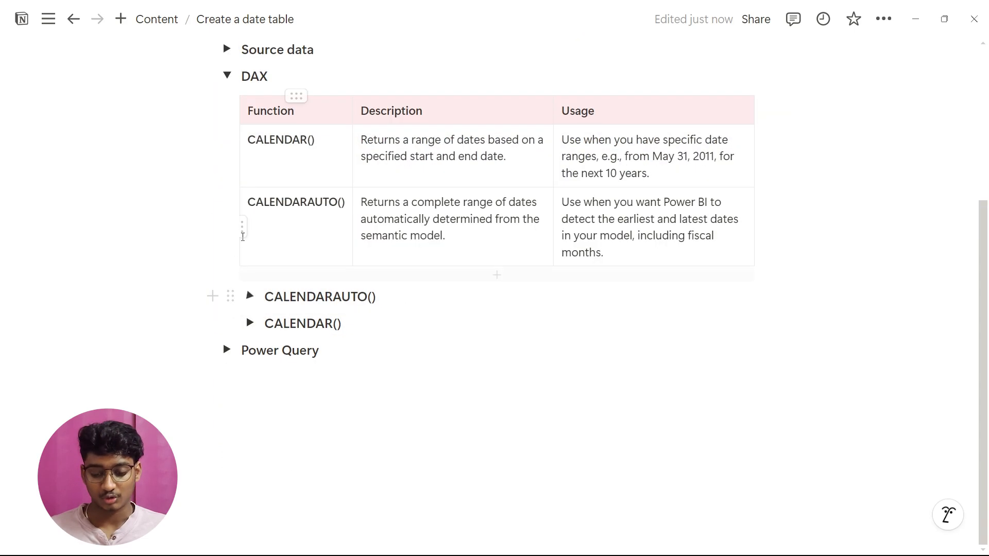
pyautogui.click(250, 323)
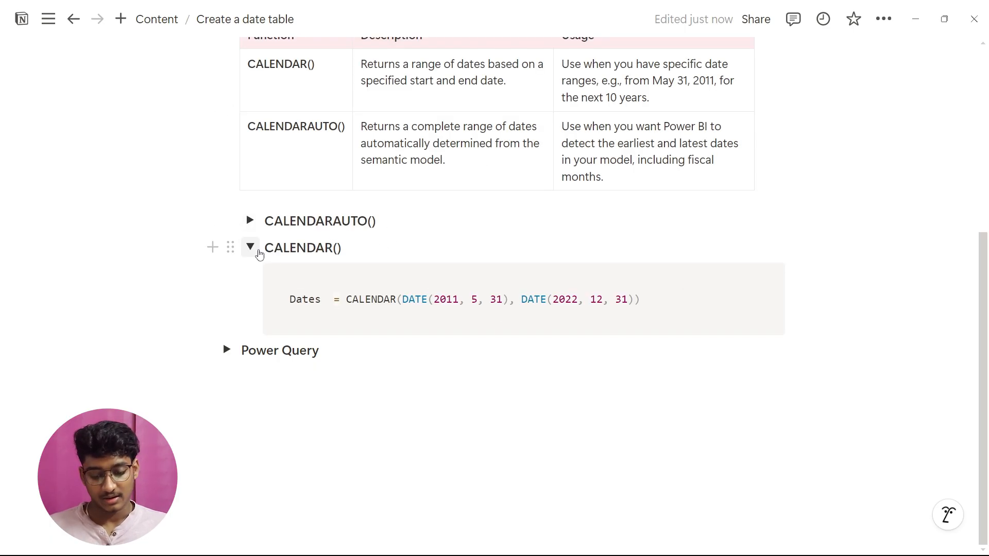
pyautogui.click(259, 254)
# Step: Switch to Power BI Desktop, start a new calculated table in Table view and enlarge its formula text
pyautogui.hotkey('alt', 'Tab')
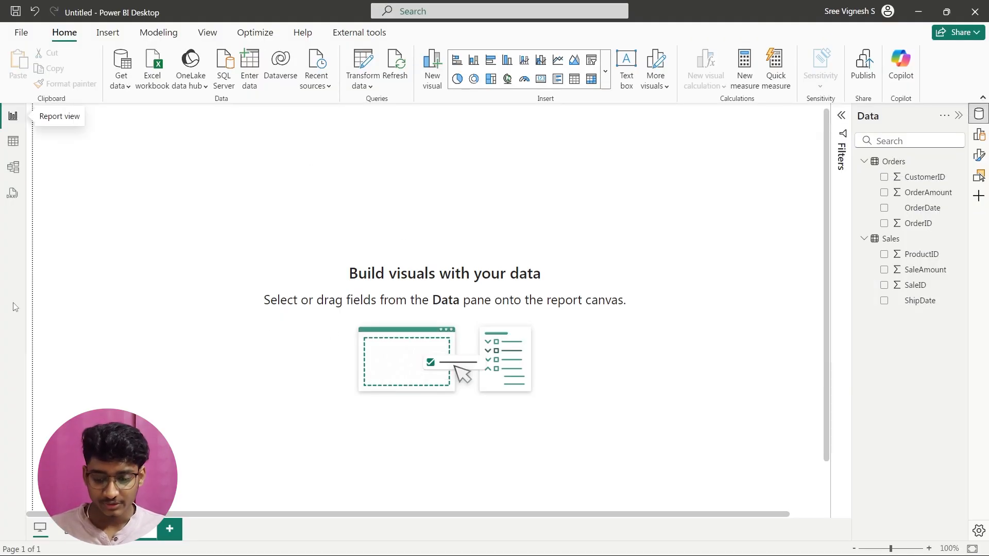
pyautogui.click(13, 142)
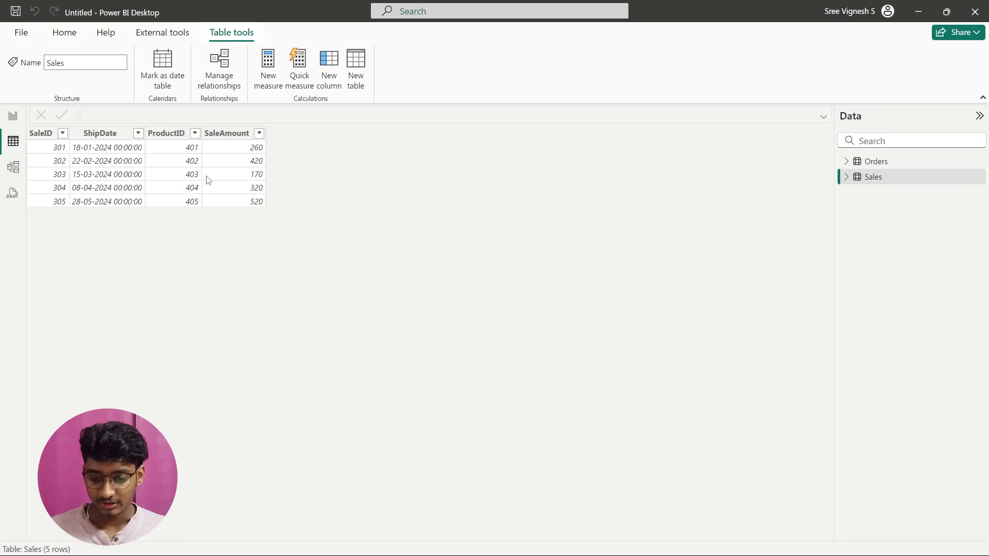
pyautogui.click(355, 77)
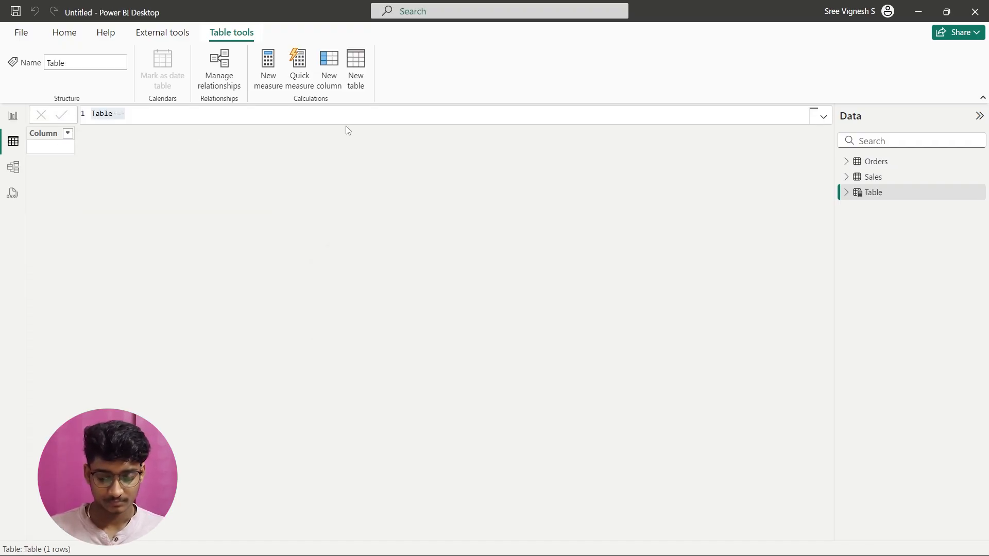
pyautogui.scroll(4, 255, 115)
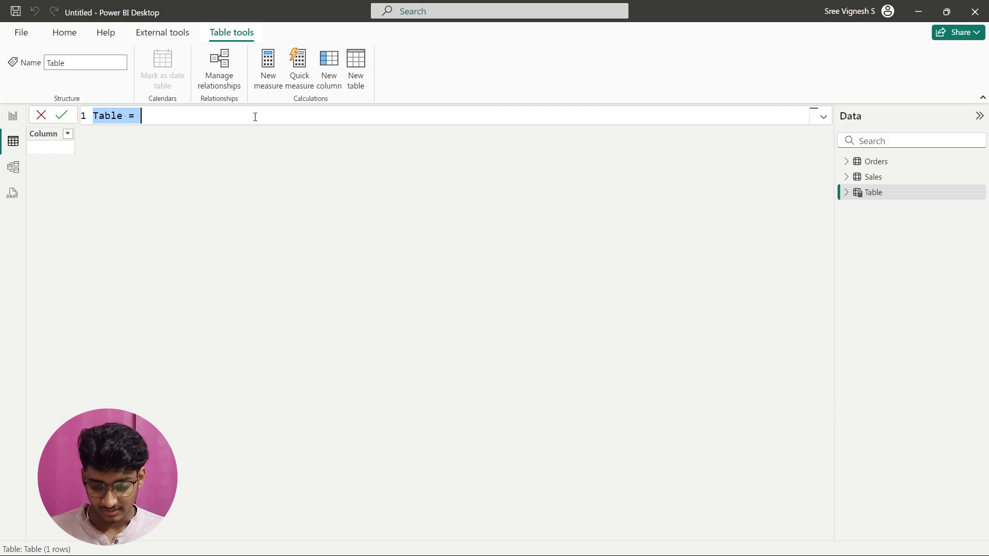
pyautogui.scroll(2, 255, 117)
pyautogui.click(162, 120)
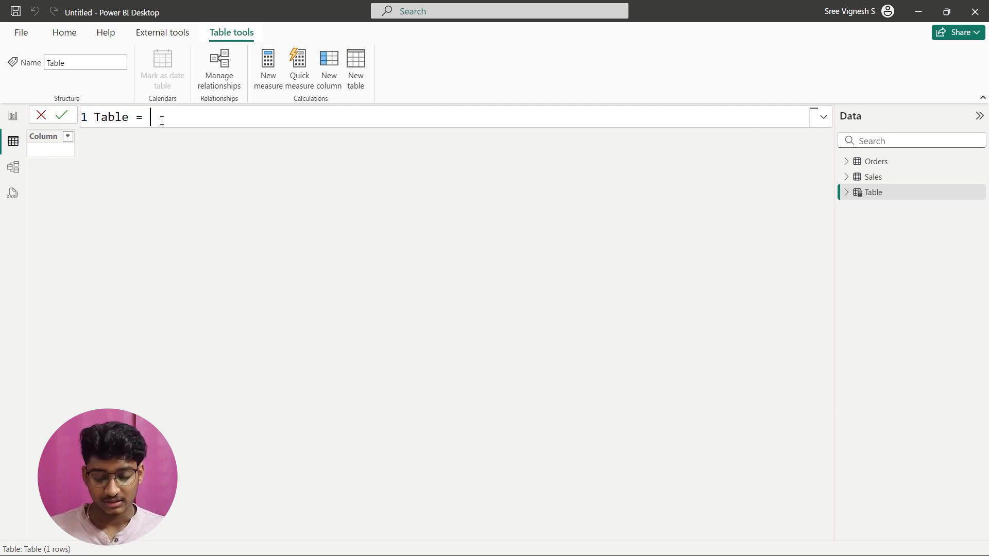
pyautogui.scroll(2, 195, 119)
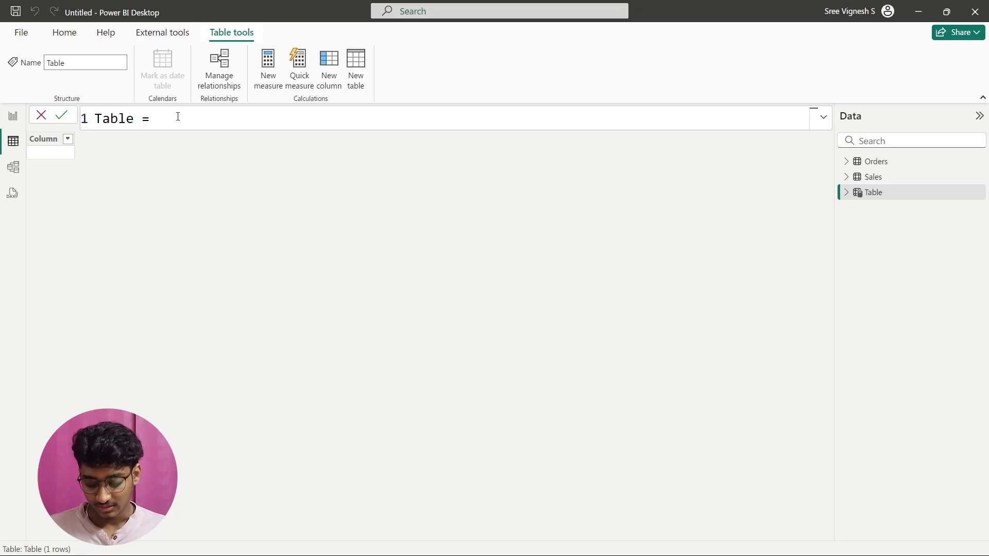
pyautogui.scroll(4, 177, 116)
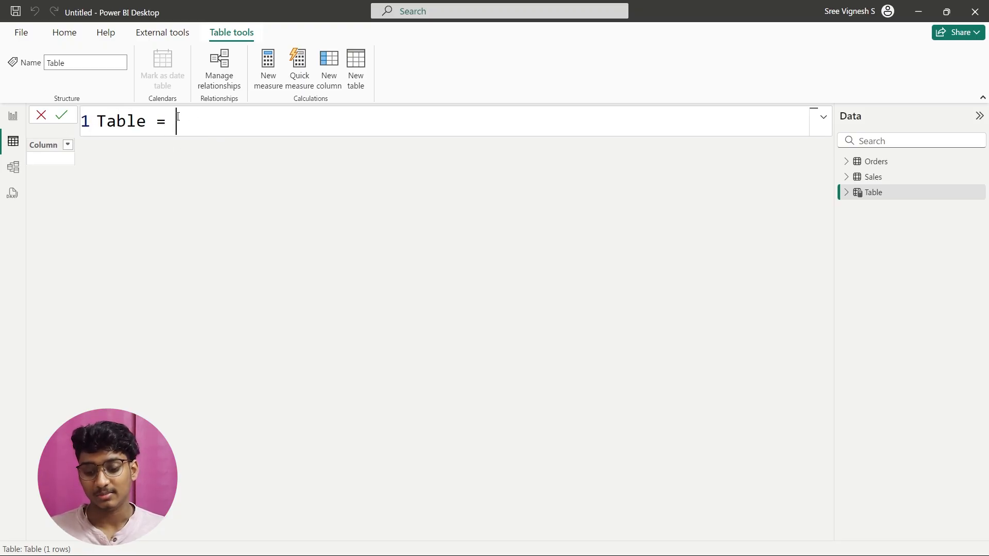
pyautogui.scroll(3, 319, 124)
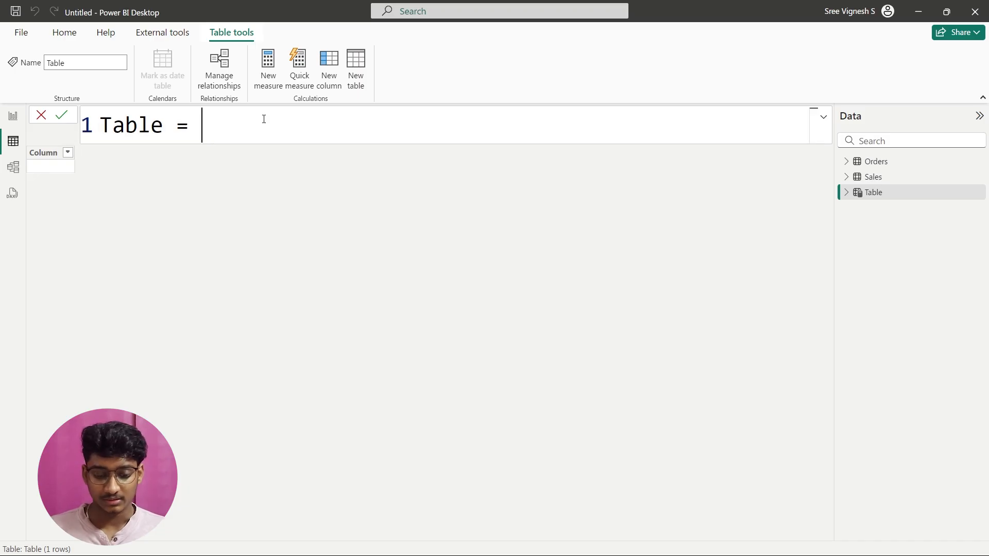
# Step: Name the new table date and begin its formula with the CALENDAR function
pyautogui.moveTo(230, 128); pyautogui.dragTo(101, 126)
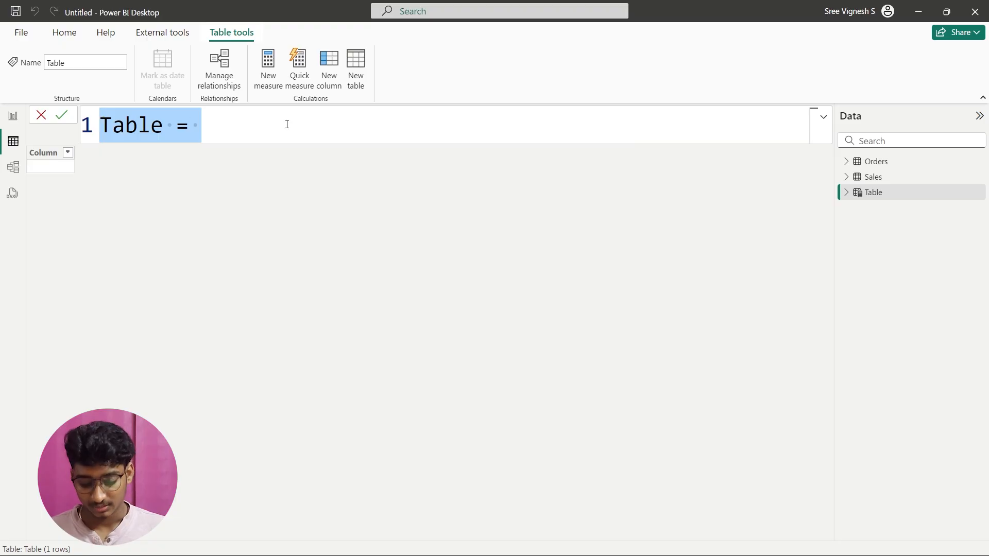
pyautogui.write('date ')
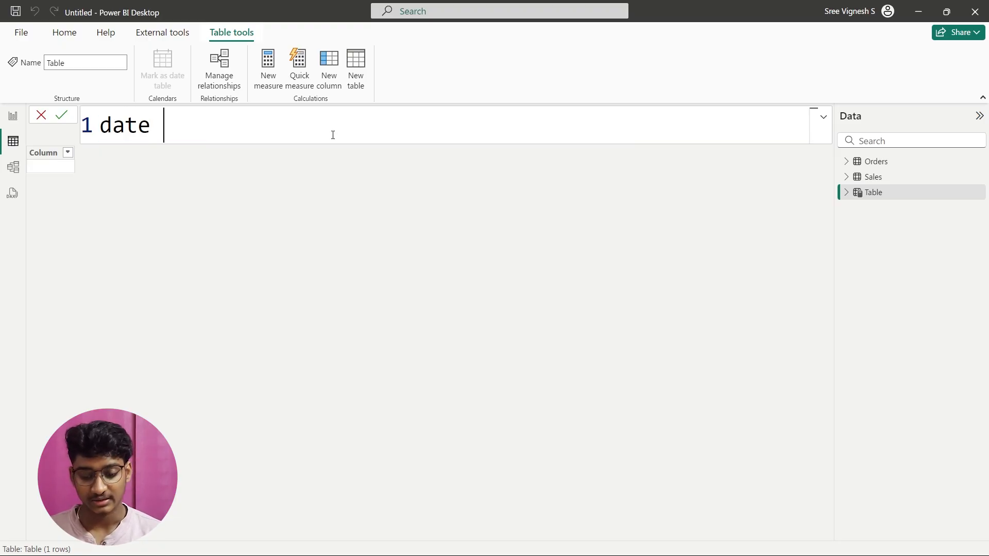
pyautogui.write('= ')
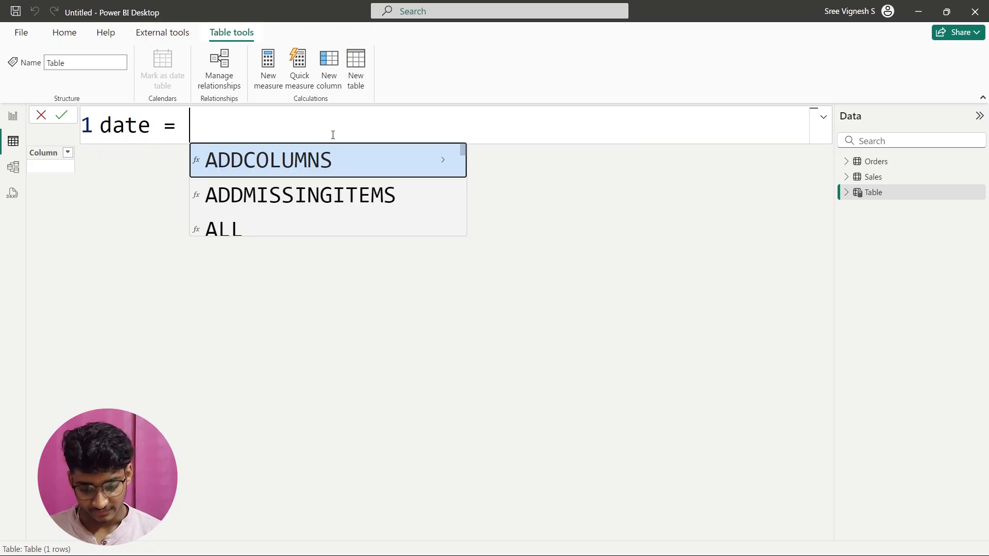
pyautogui.write('cal')
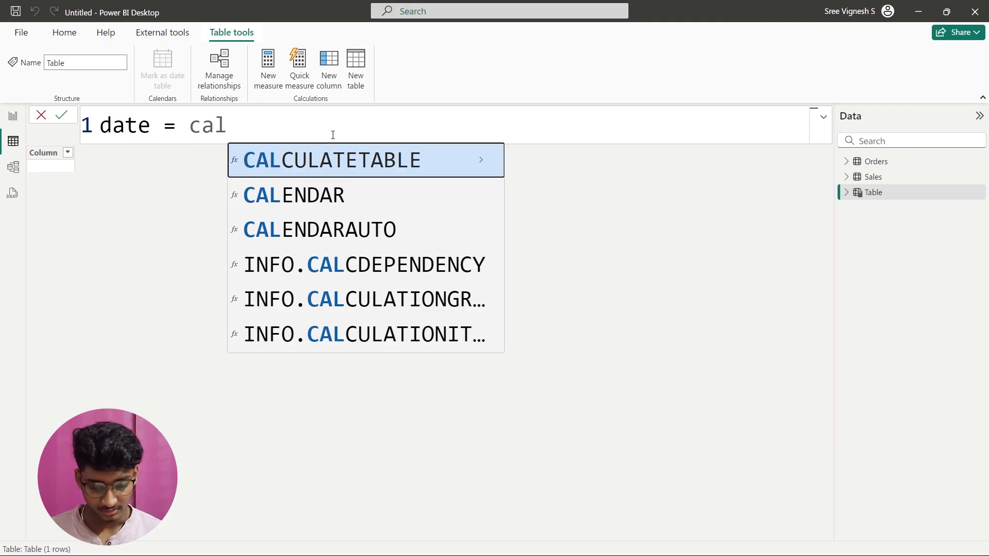
pyautogui.press('Down')
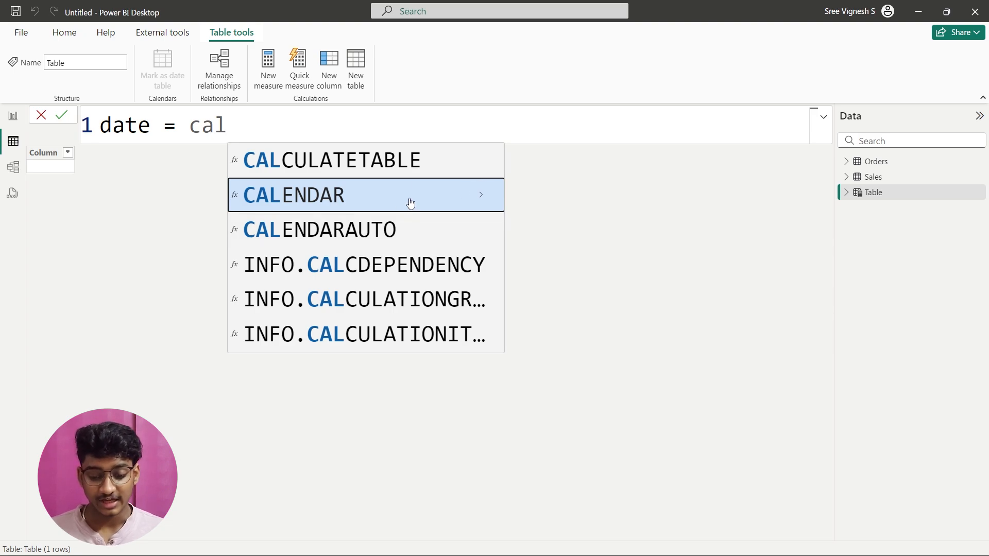
pyautogui.click(389, 196)
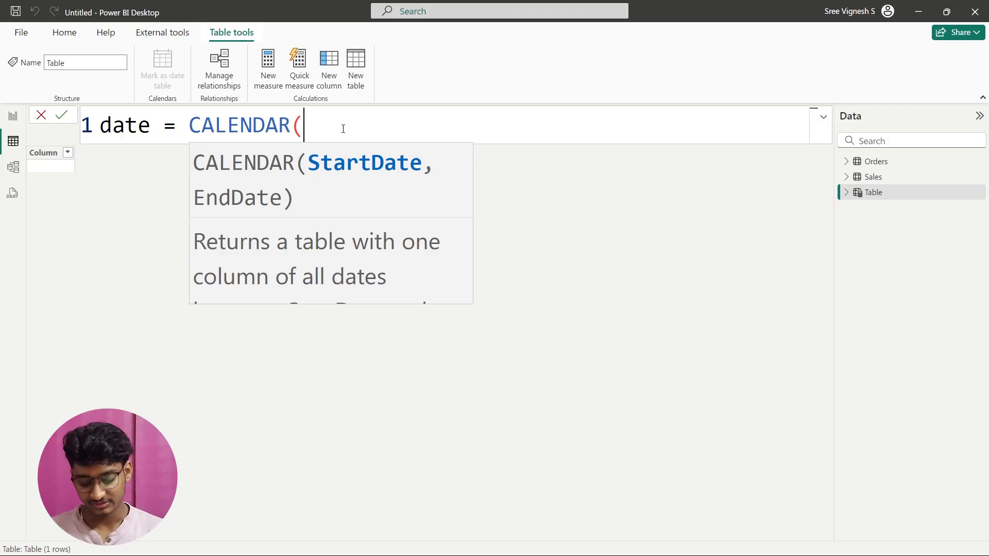
# Step: Enter DATE(2024,1,1) as the start date of the CALENDAR function
pyautogui.write('da')
pyautogui.press('Down')
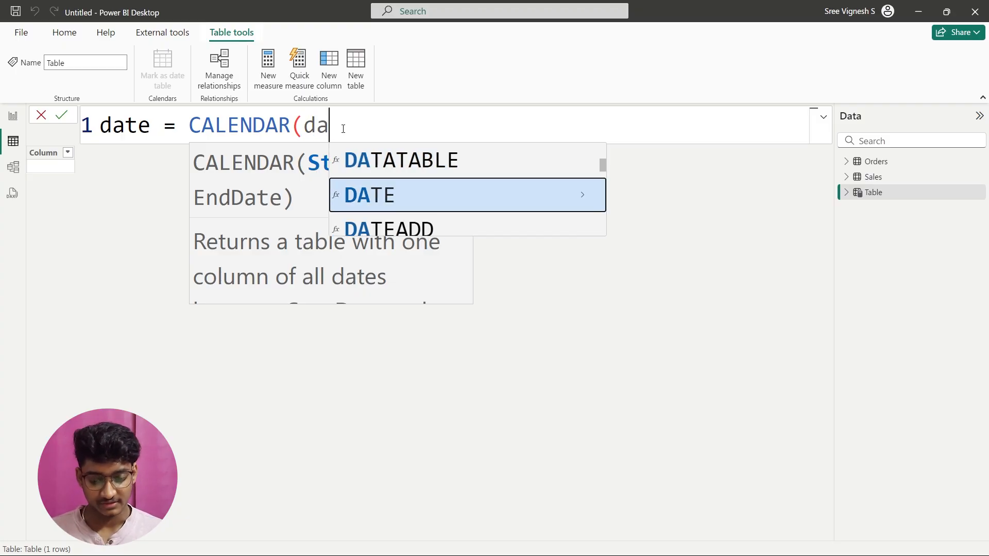
pyautogui.press('Tab')
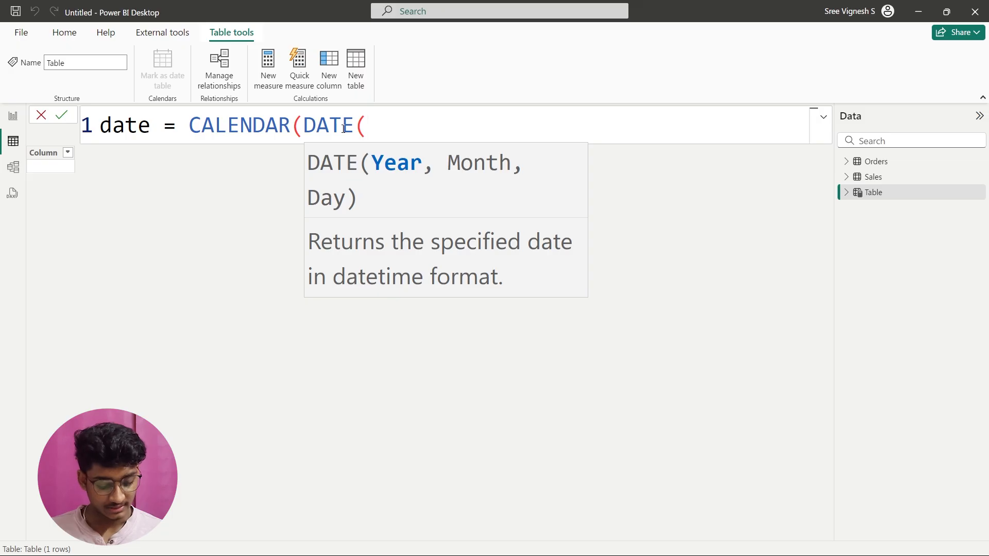
pyautogui.write('2024')
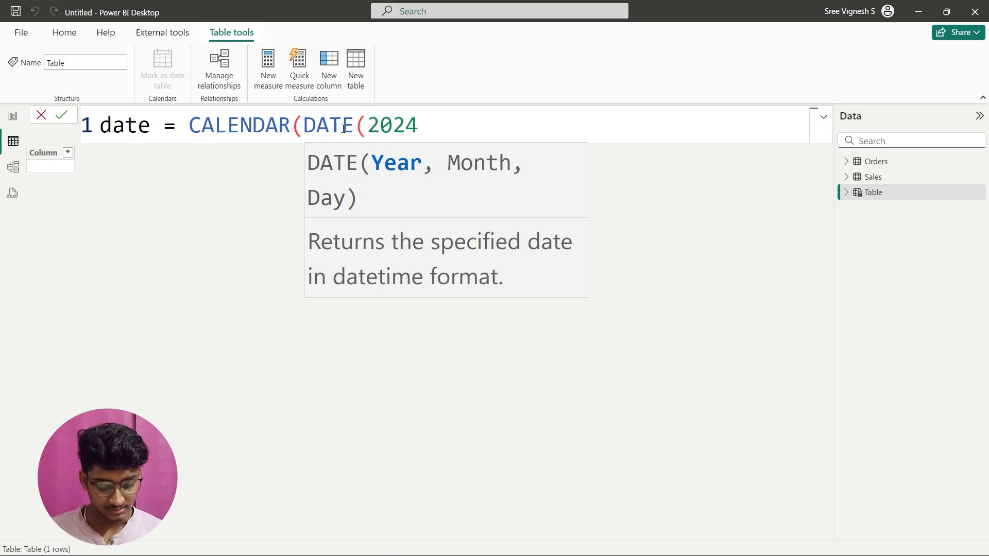
pyautogui.write(',1,1')
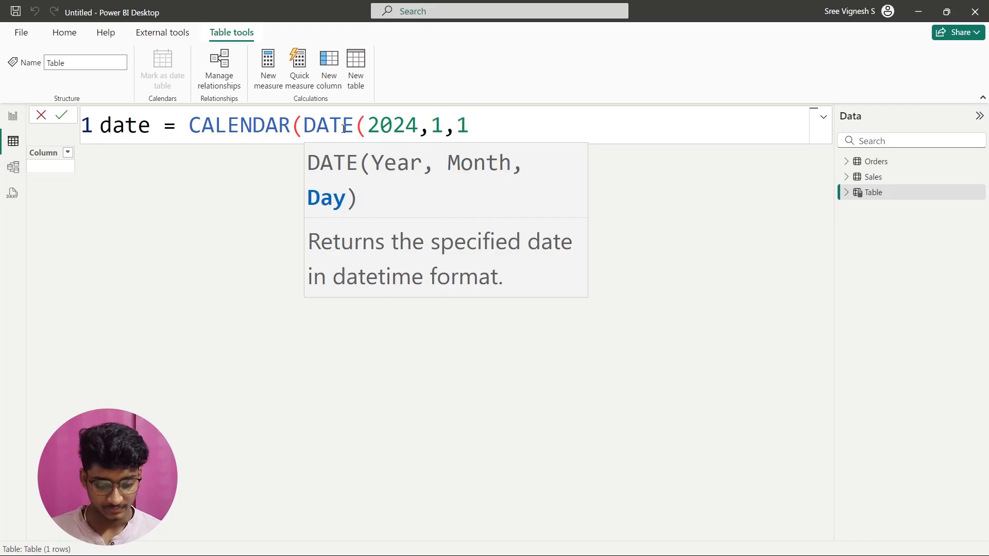
pyautogui.write(')')
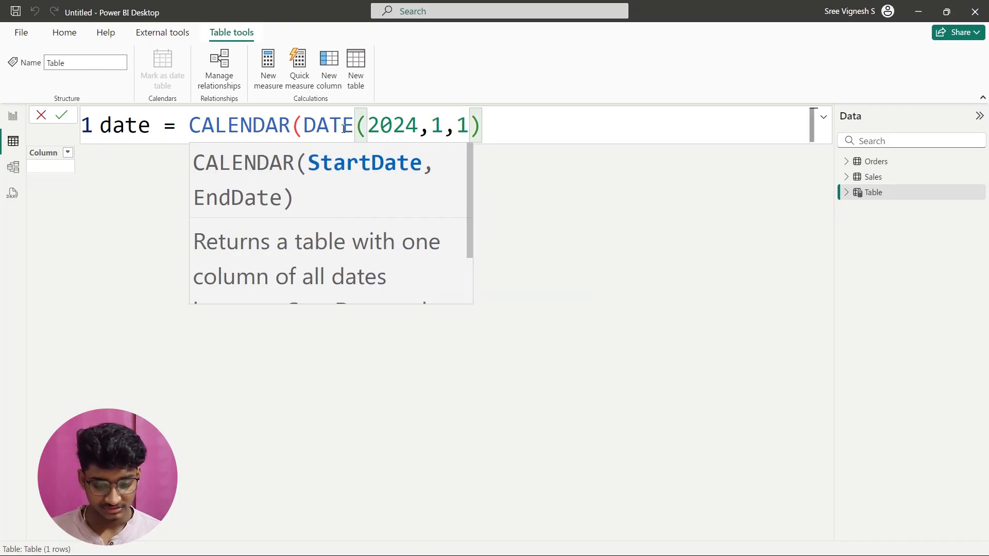
pyautogui.write(',')
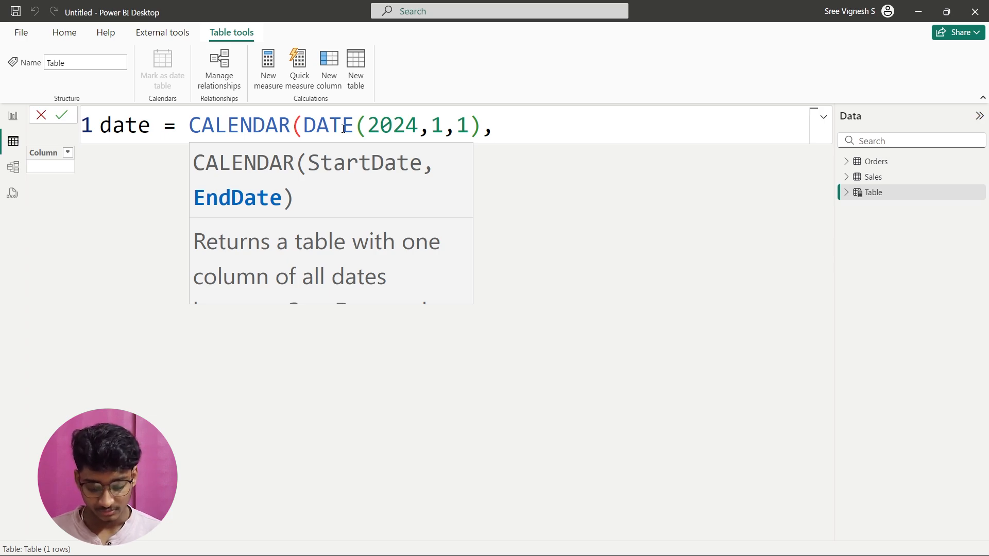
# Step: Enter DATE(2024,6,30) as the CALENDAR function's end date and commit the completed date table formula
pyautogui.write('das')
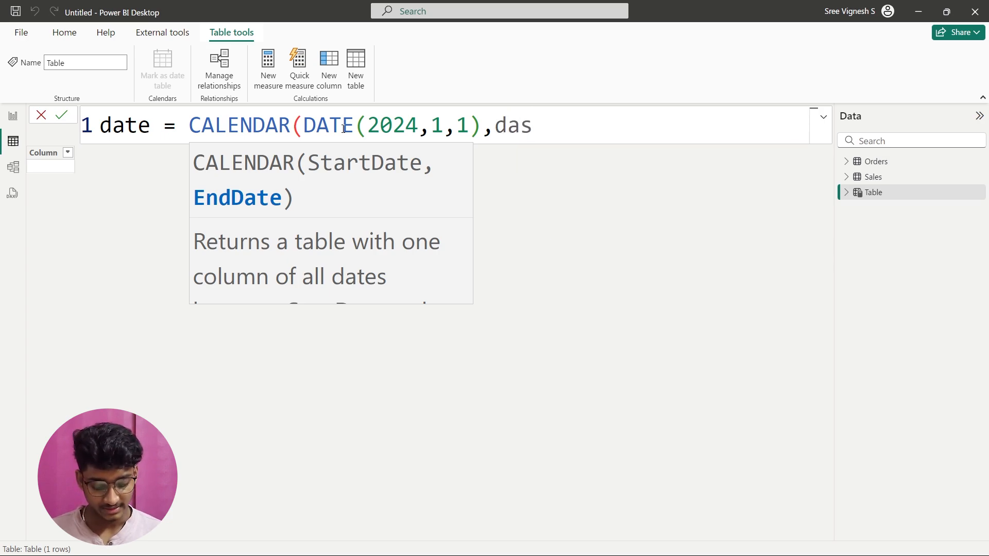
pyautogui.press('BackSpace')
pyautogui.press('Tab')
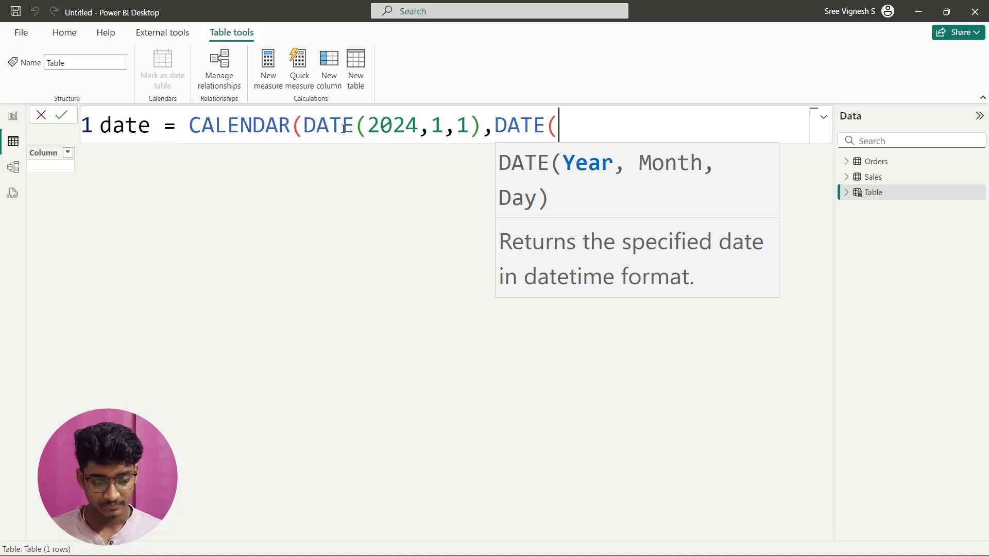
pyautogui.write('2024')
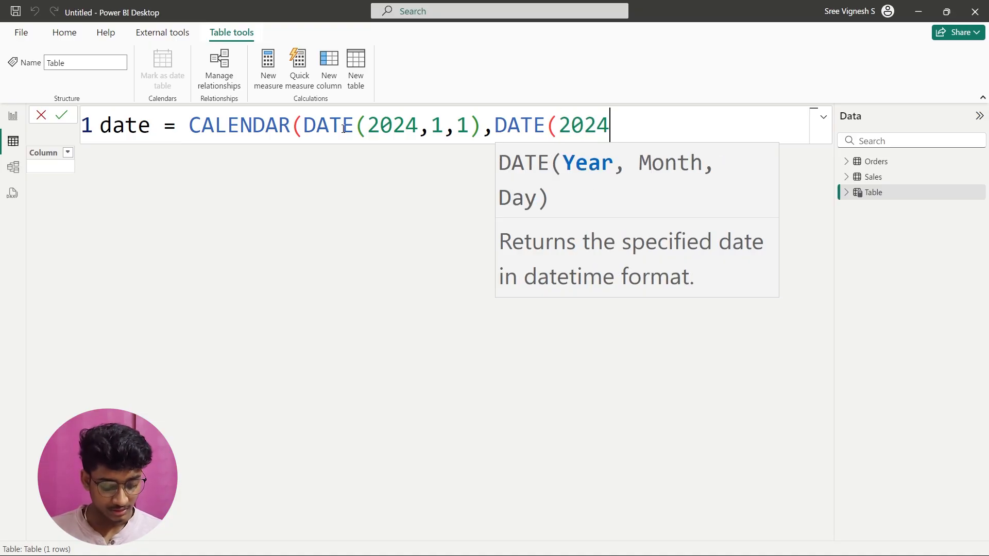
pyautogui.write(',')
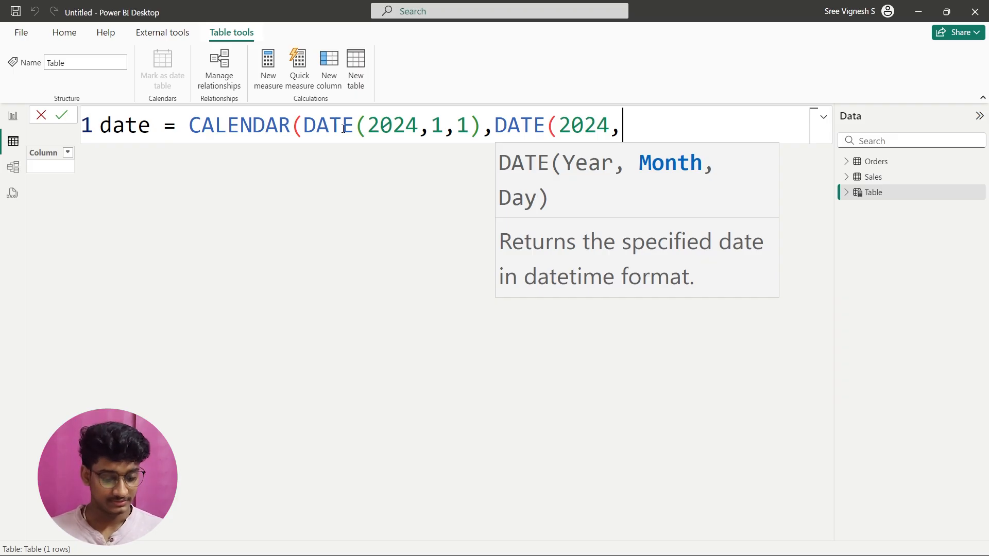
pyautogui.write('6')
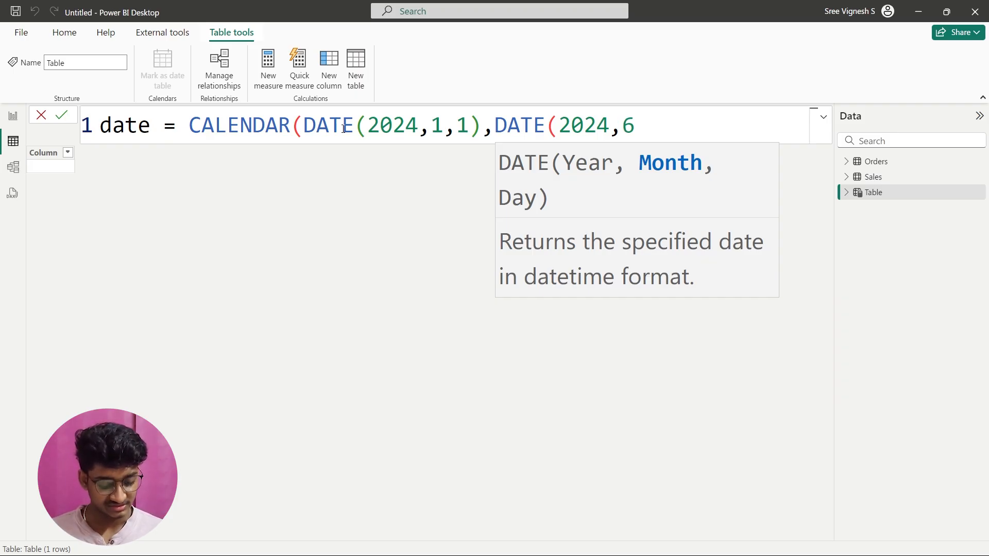
pyautogui.write(',')
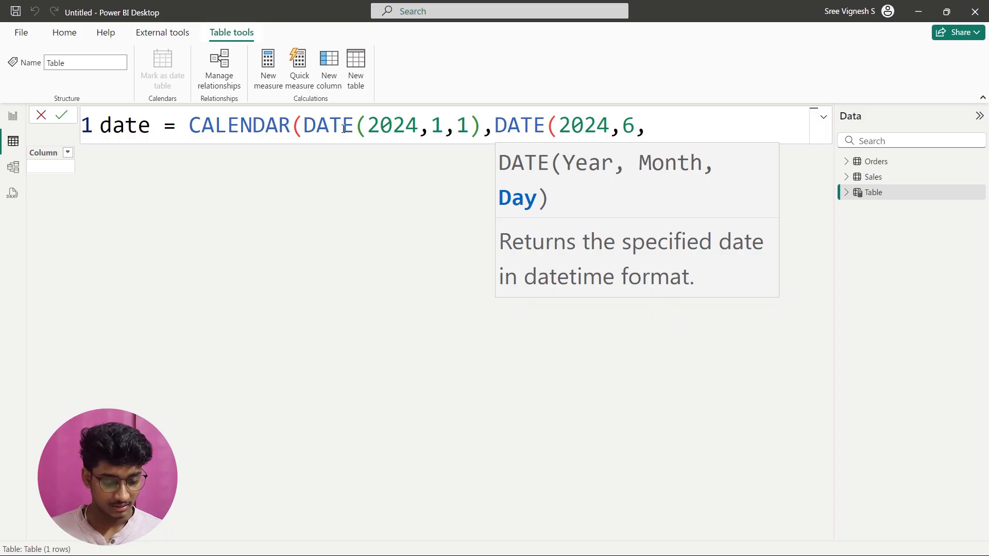
pyautogui.write('30)')
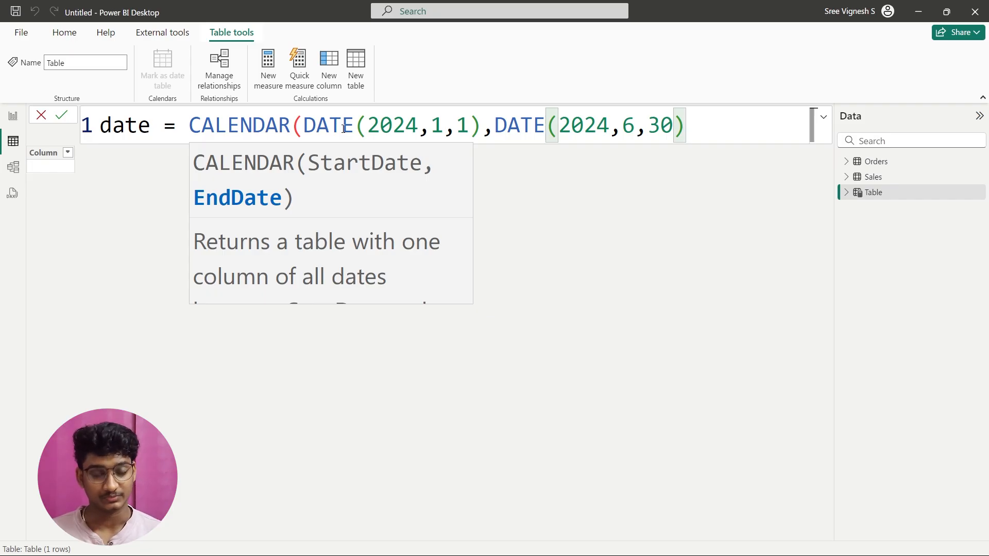
pyautogui.press('Return')
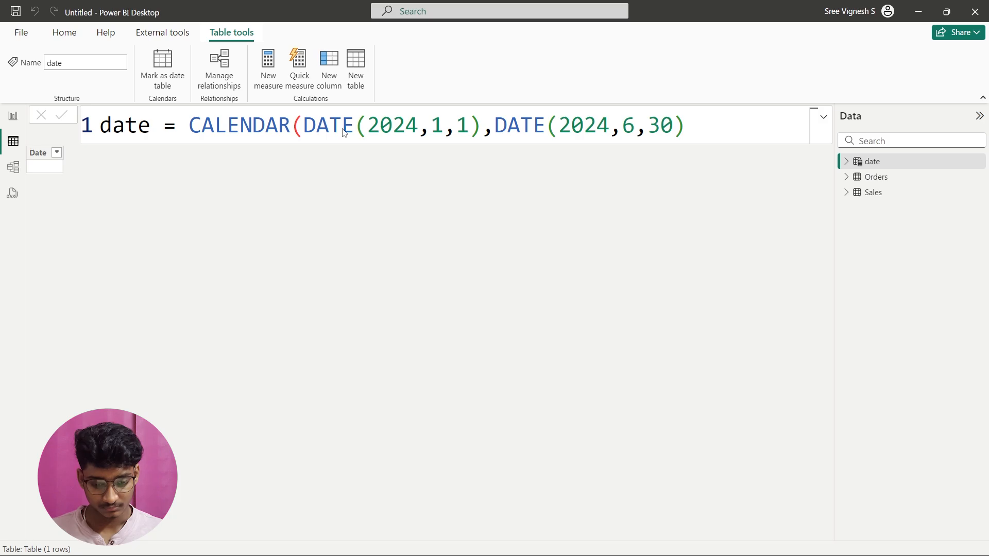
pyautogui.write(')')
pyautogui.press('Return')
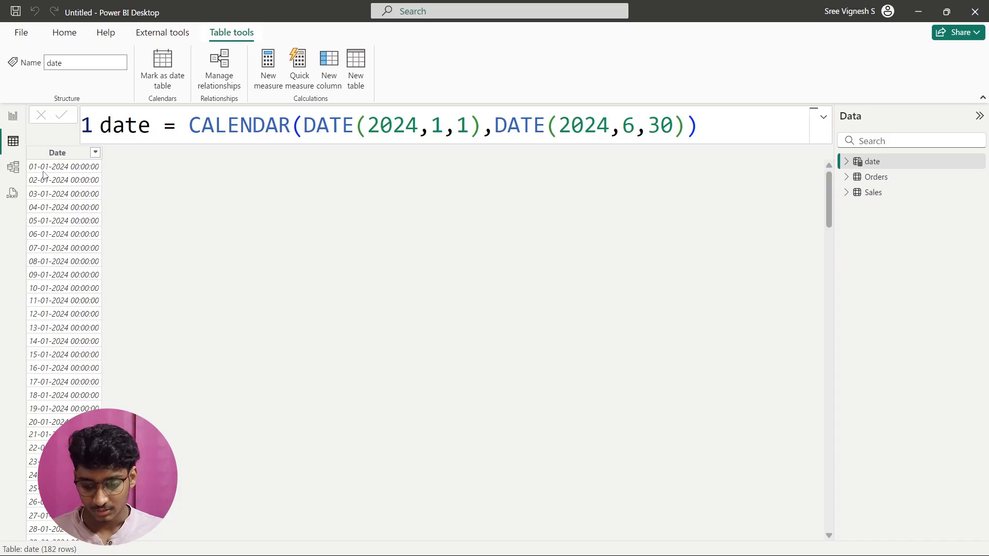
# Step: Add a calculated column named year to the date table and begin its formula with the YEAR function
pyautogui.scroll(-20, 159, 220)
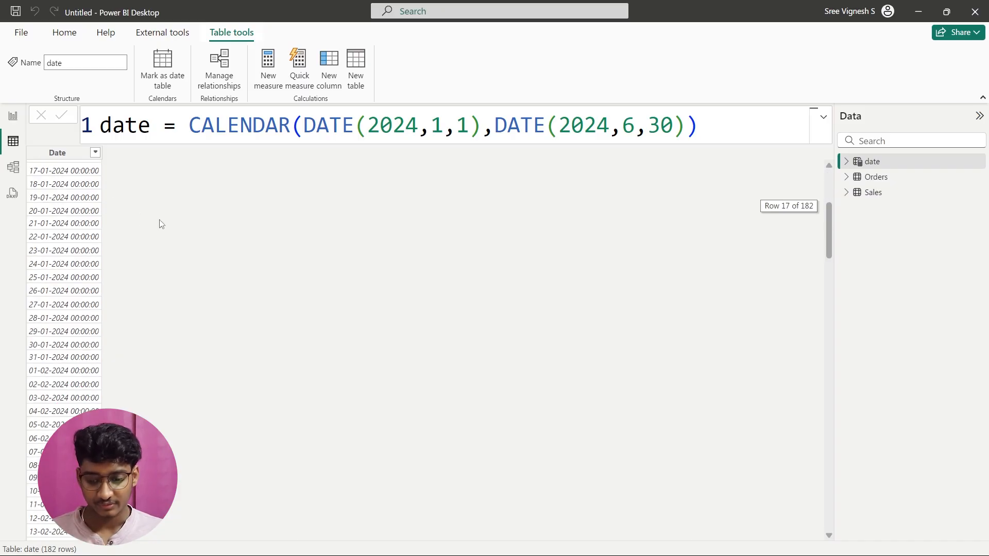
pyautogui.scroll(-20, 245, 276)
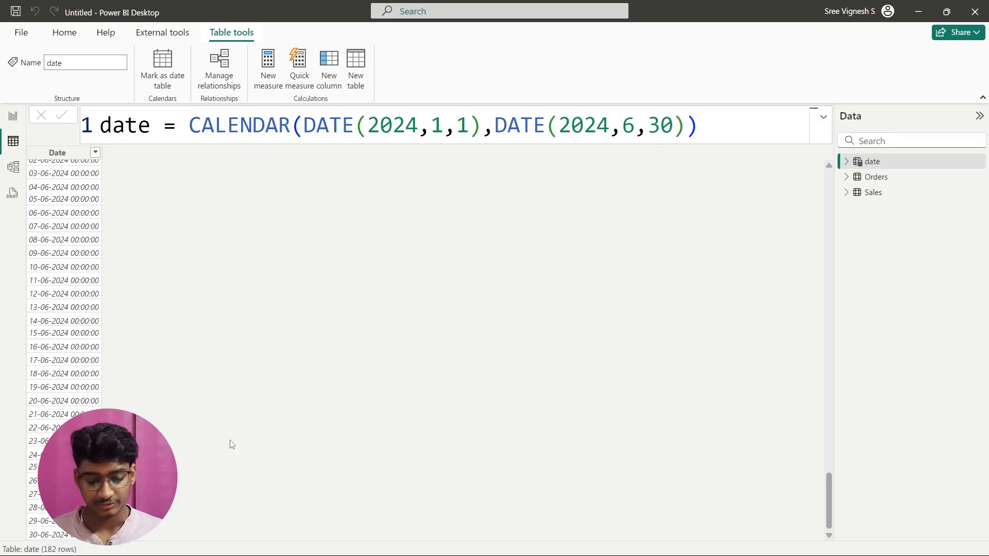
pyautogui.scroll(20, 318, 350)
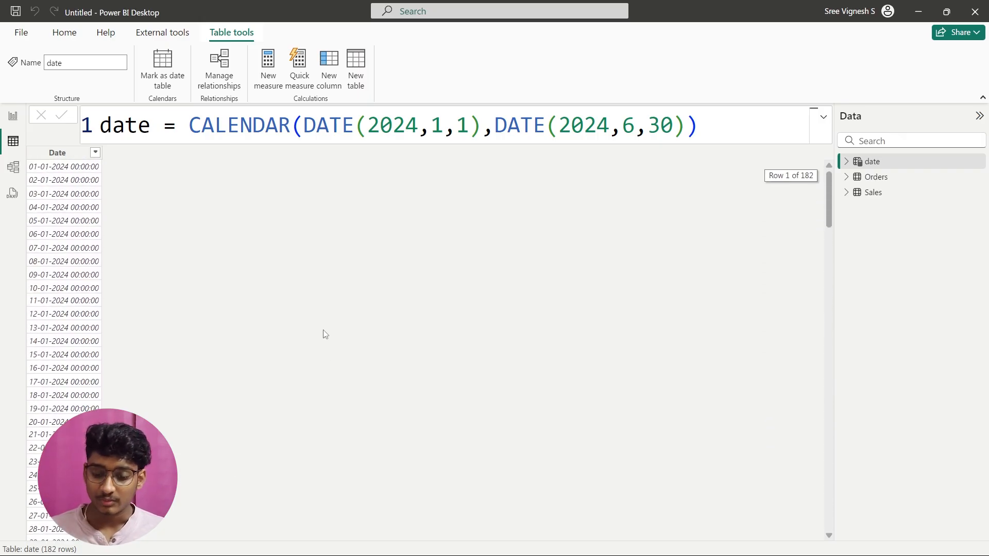
pyautogui.click(66, 154)
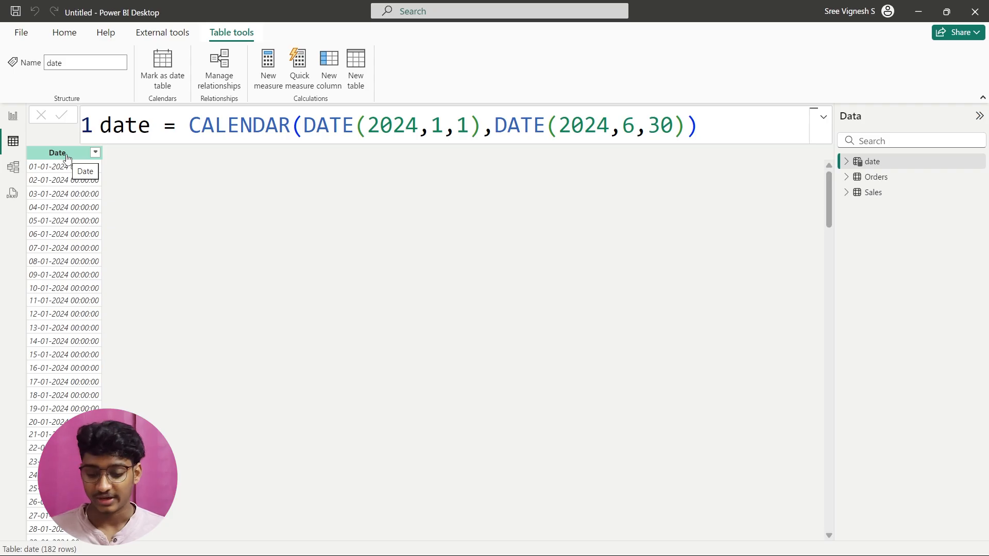
pyautogui.click(66, 153)
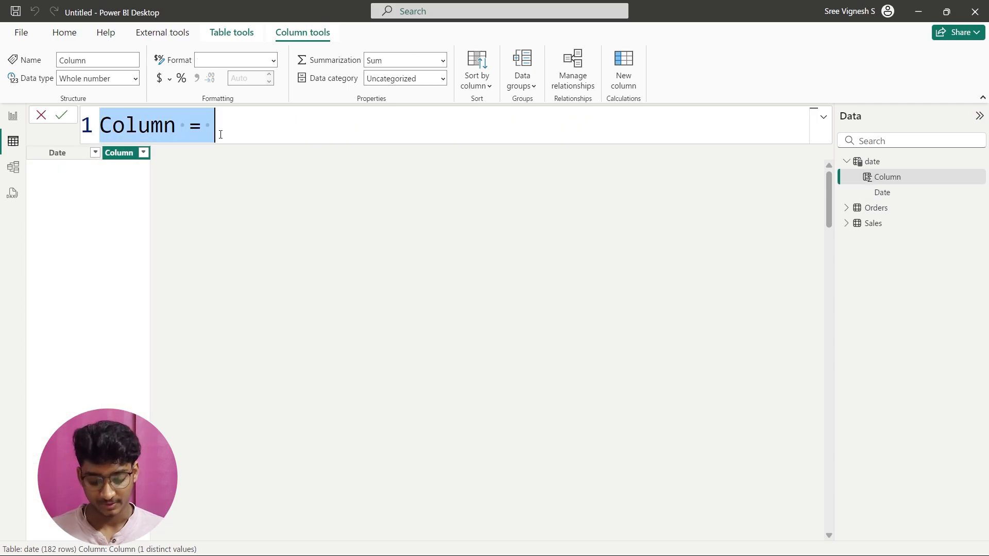
pyautogui.write('year ')
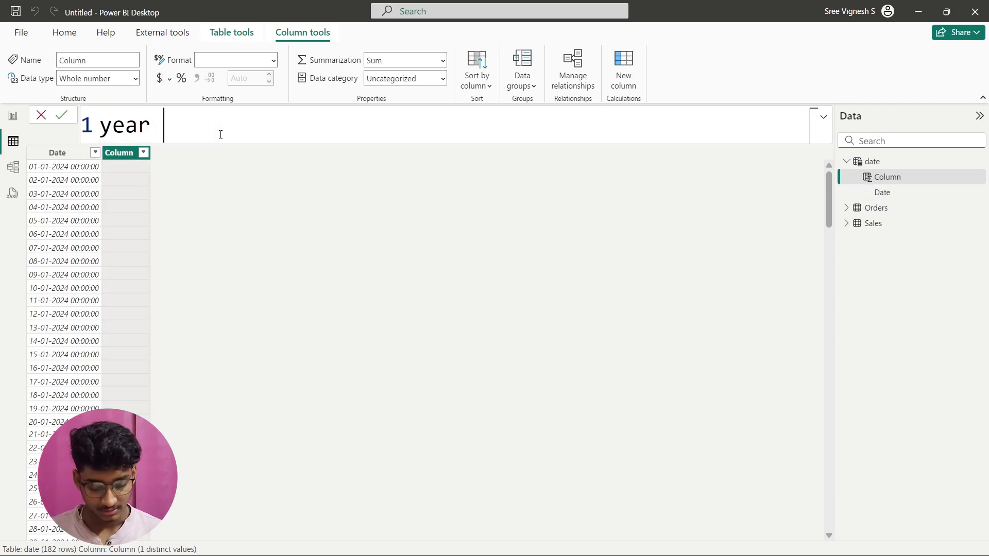
pyautogui.write('= yea')
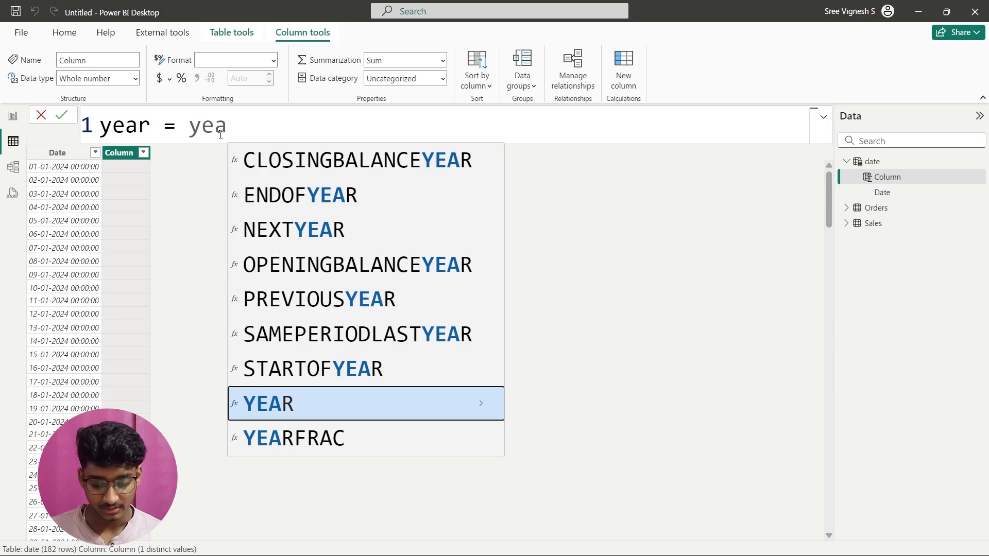
pyautogui.press('Tab')
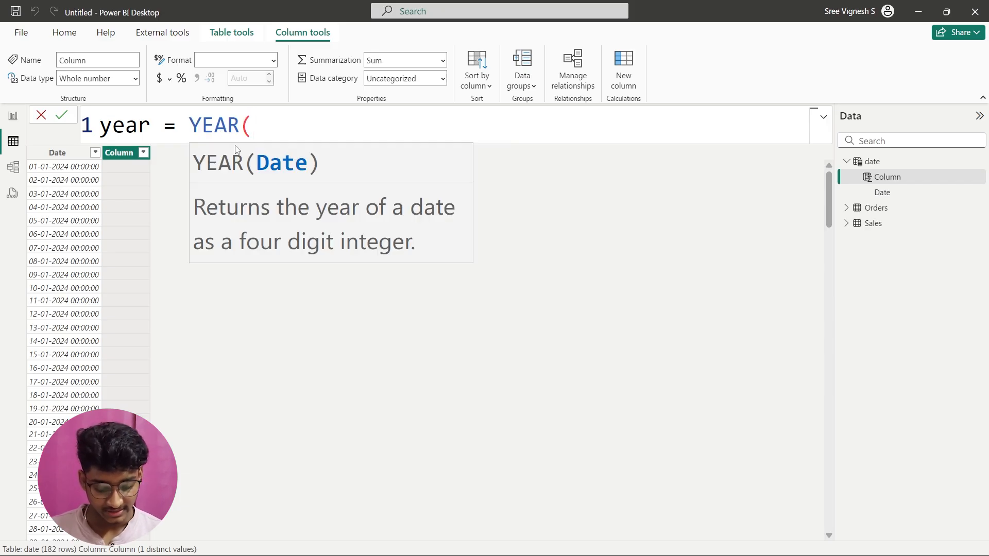
# Step: Use the [Date] column as the YEAR function's argument and commit the year column formula
pyautogui.write('[')
pyautogui.press('BackSpace')
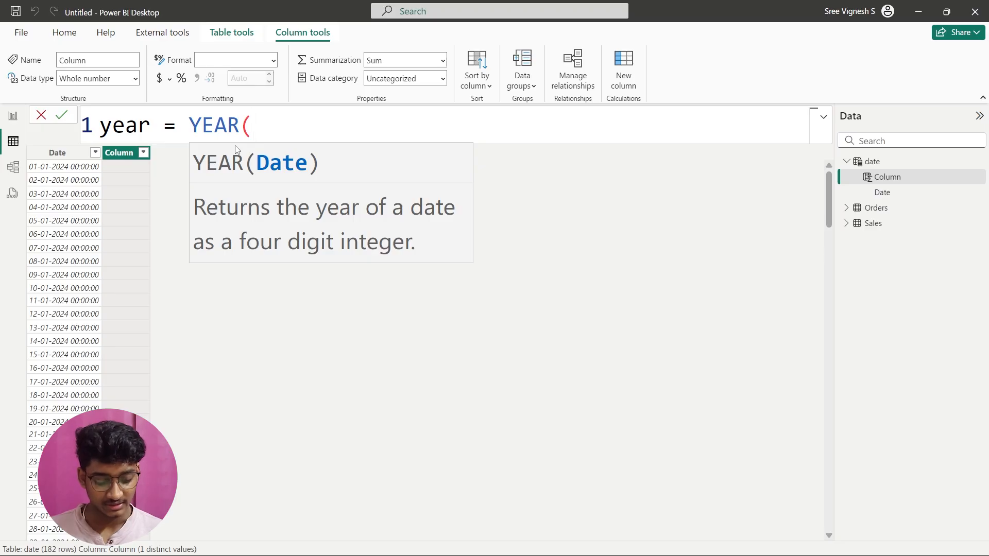
pyautogui.write('[')
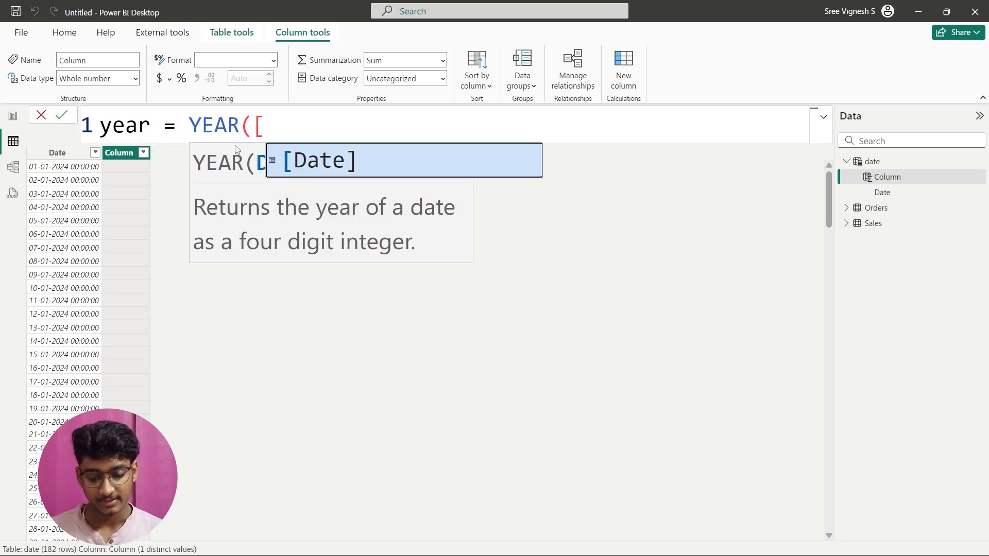
pyautogui.press('Tab')
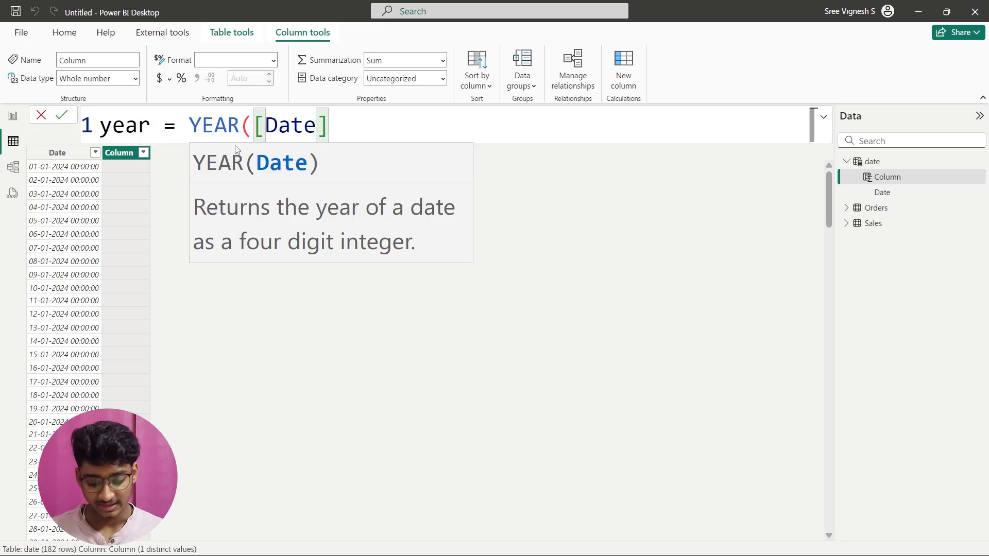
pyautogui.write(')')
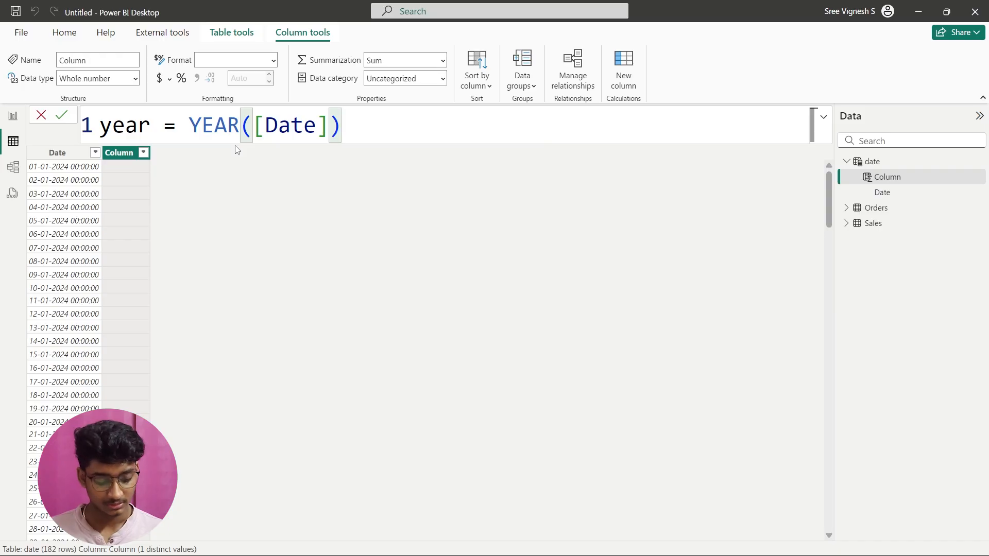
pyautogui.press('Return')
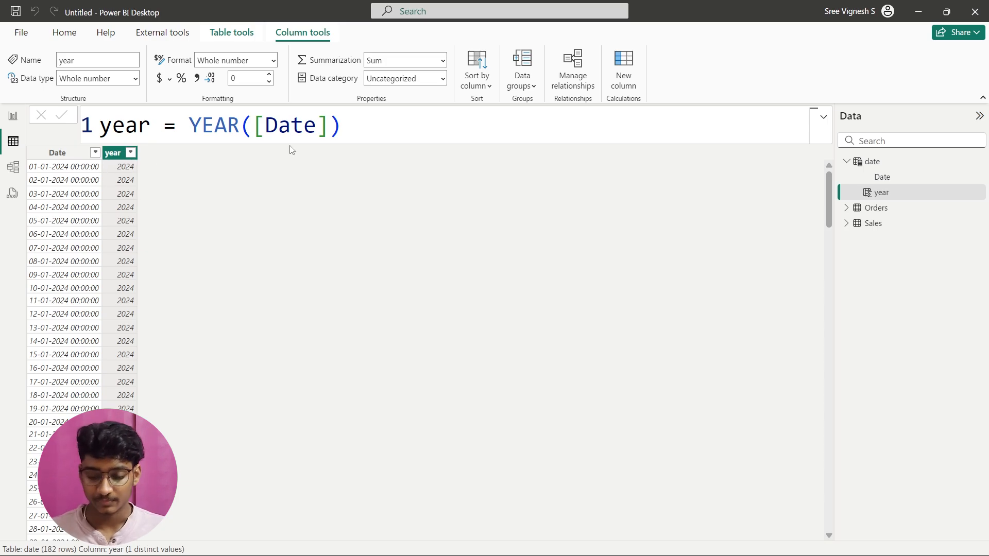
# Step: Add a calculated column named month num to the date table and begin its formula with the MONTH function
pyautogui.click(67, 157)
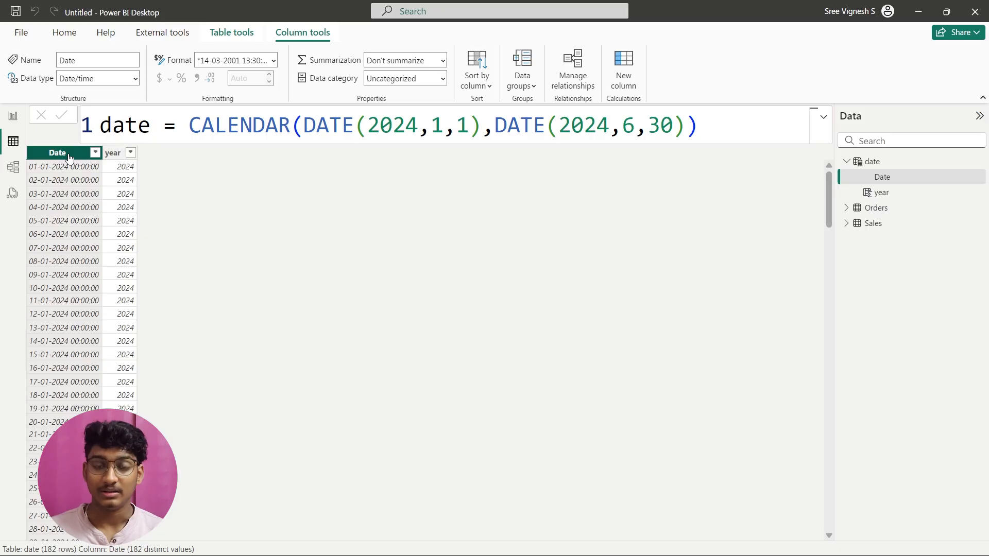
pyautogui.click(113, 153)
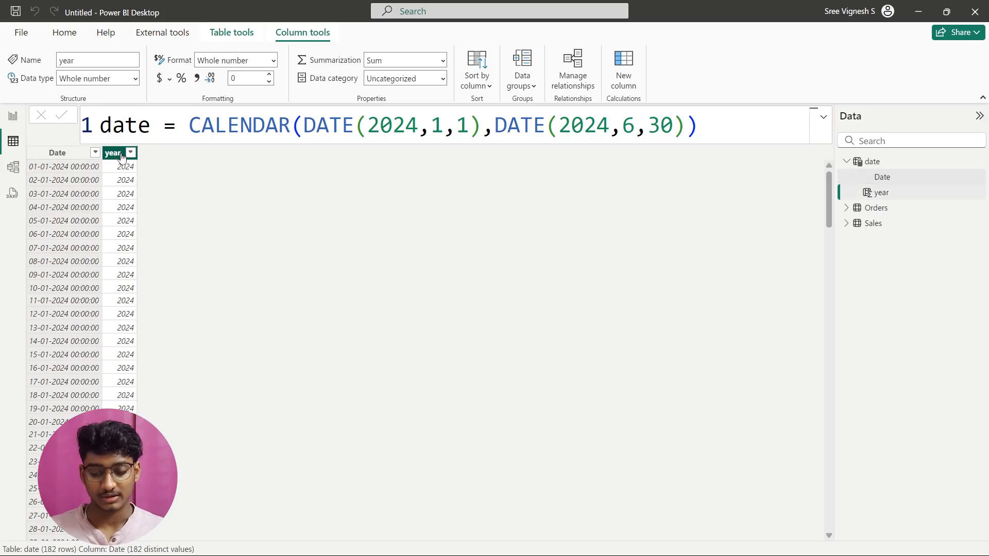
pyautogui.click(627, 80)
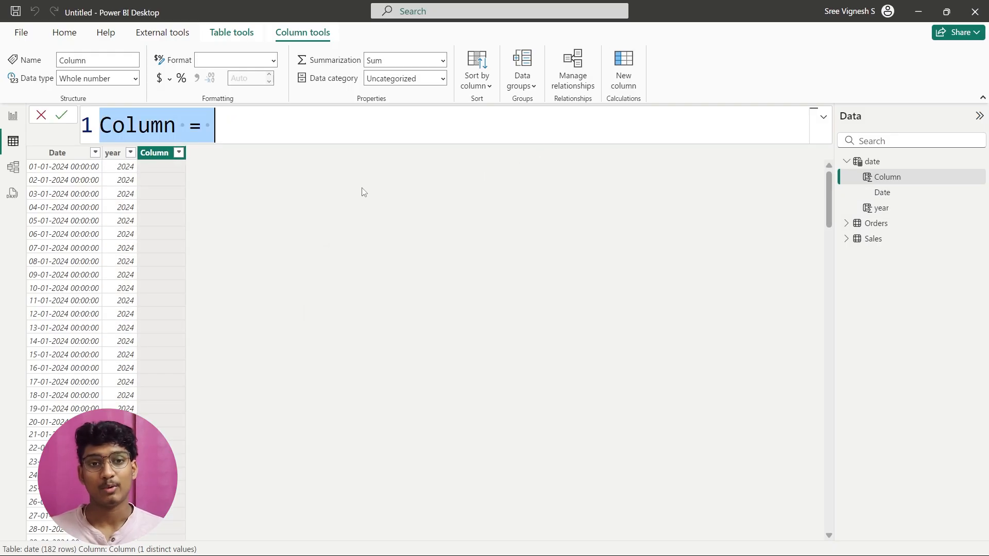
pyautogui.press('BackSpace')
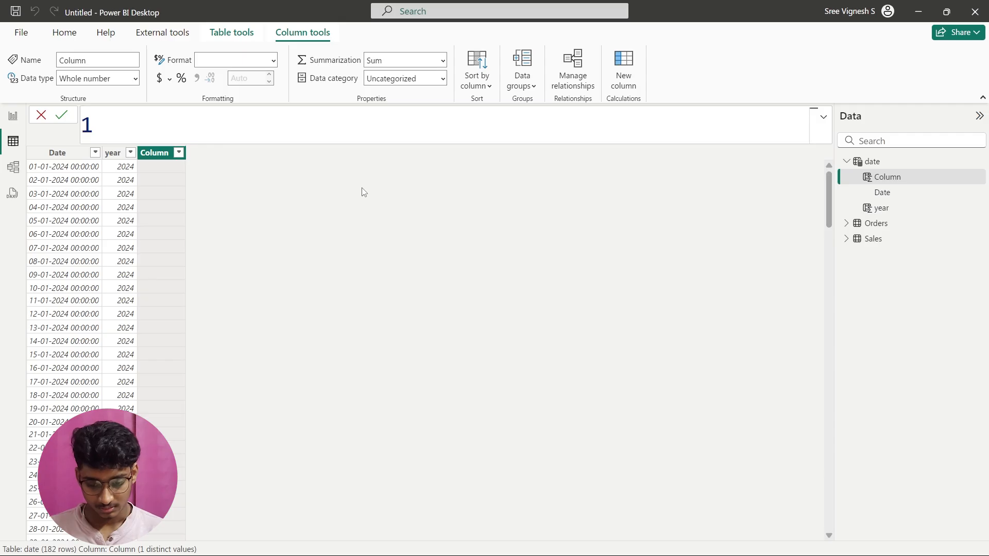
pyautogui.write('m')
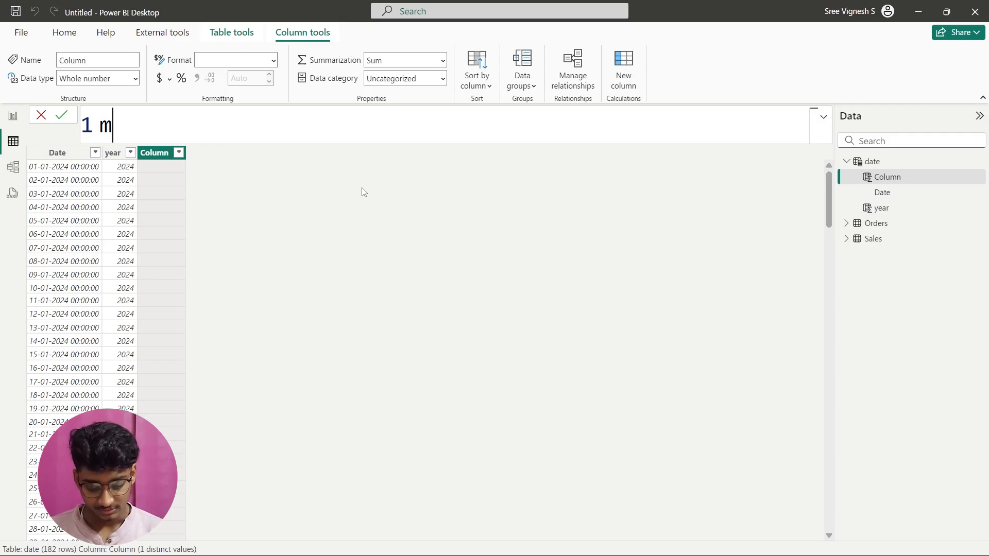
pyautogui.write('onth num = ')
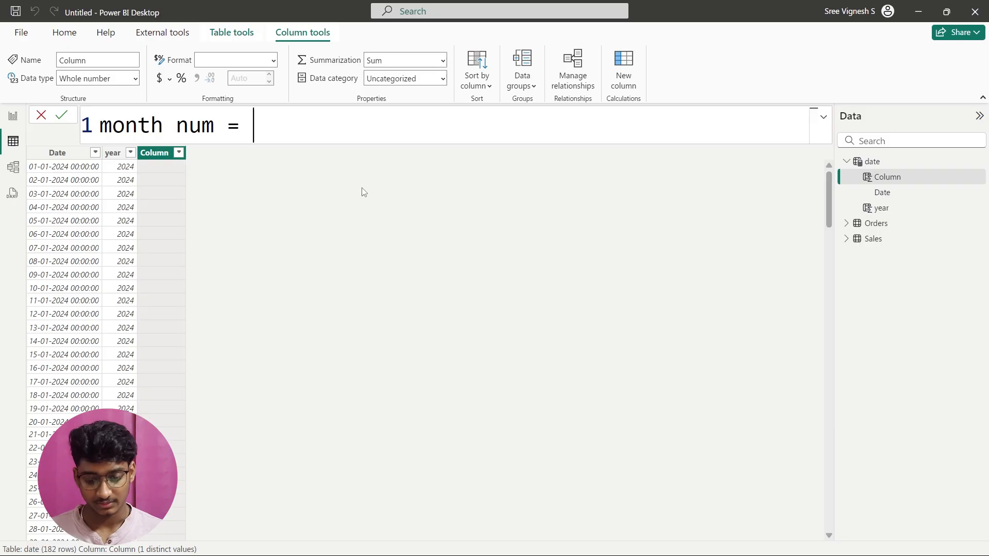
pyautogui.write('mon')
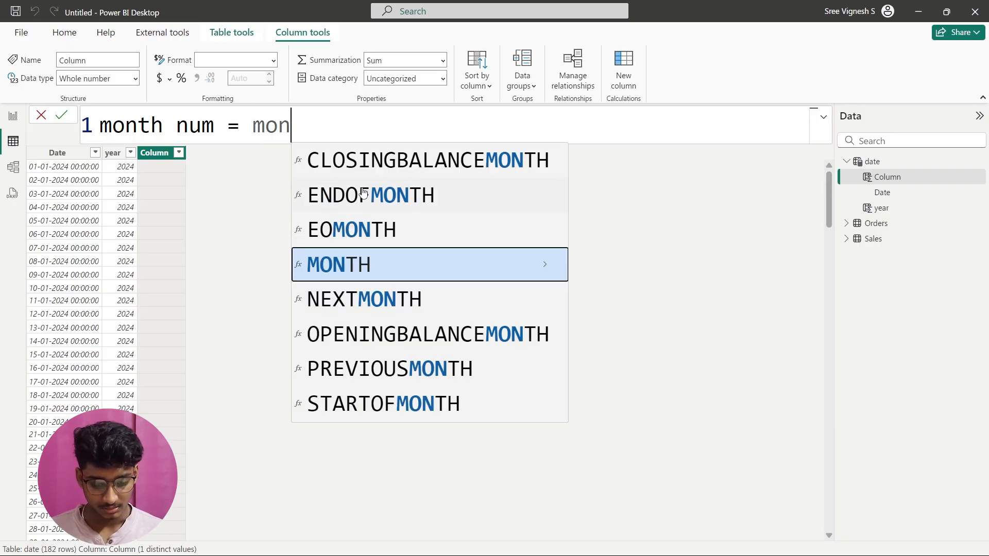
pyautogui.press('Tab')
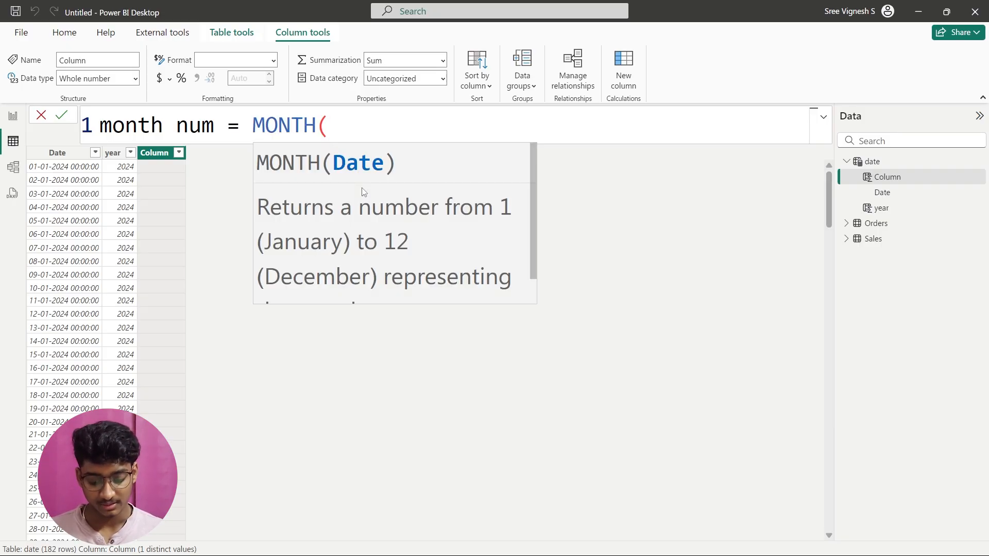
# Step: Use the [Date] column as the MONTH function's argument and commit the month num formula
pyautogui.write('[')
pyautogui.press('Tab')
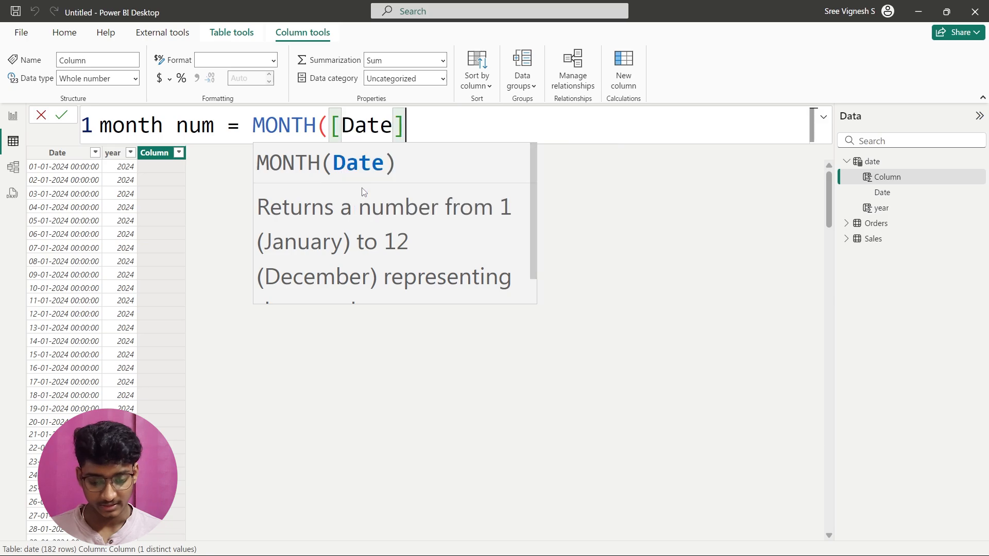
pyautogui.write(')')
pyautogui.press('Return')
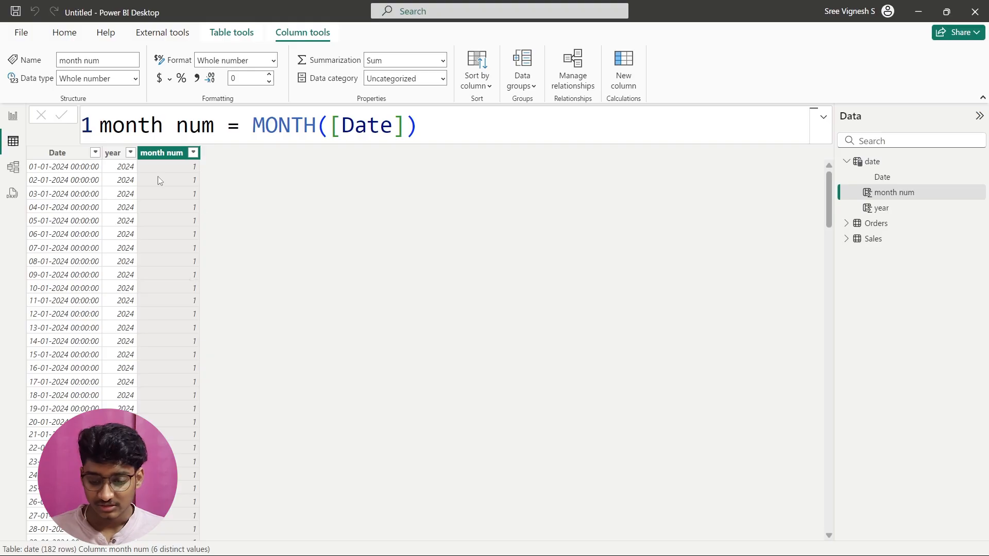
# Step: Compare the month num values with the Date column across the January and February rows
pyautogui.click(80, 154)
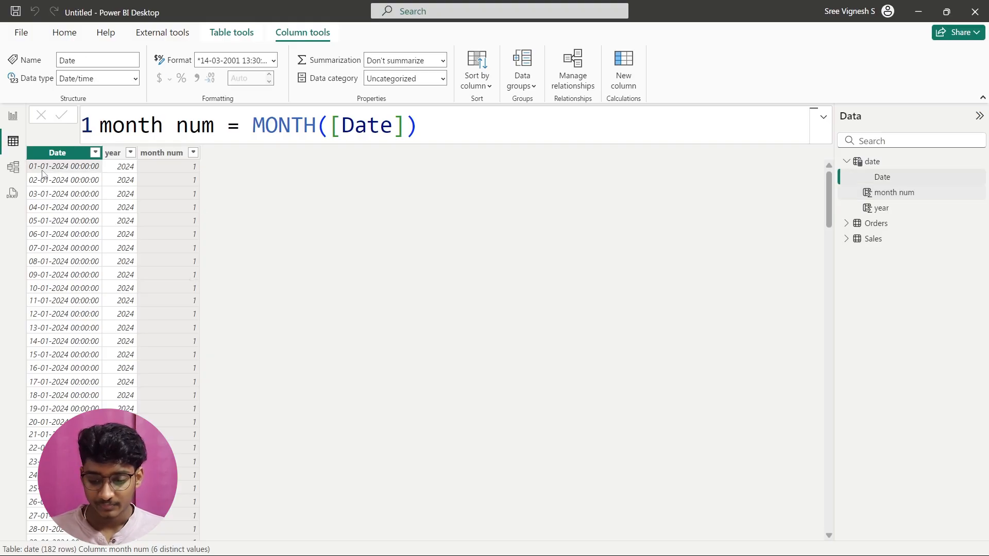
pyautogui.click(169, 172)
pyautogui.scroll(-10, 166, 170)
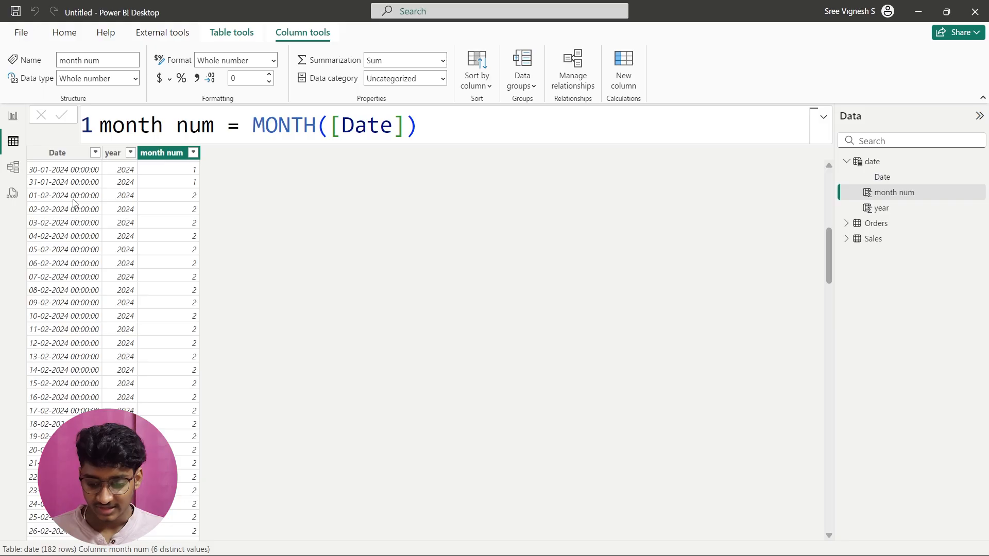
pyautogui.click(73, 202)
pyautogui.click(170, 199)
pyautogui.scroll(3, 229, 213)
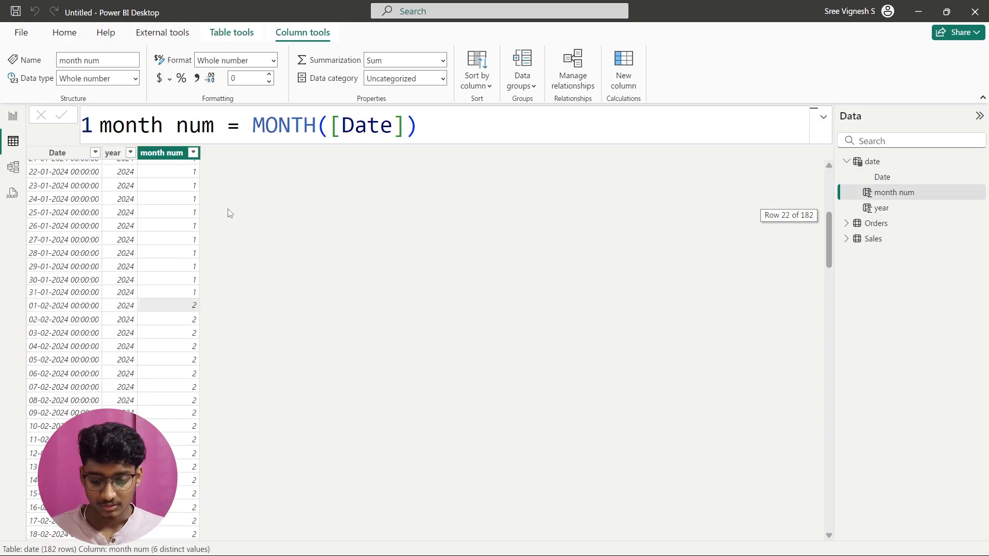
pyautogui.scroll(7, 229, 213)
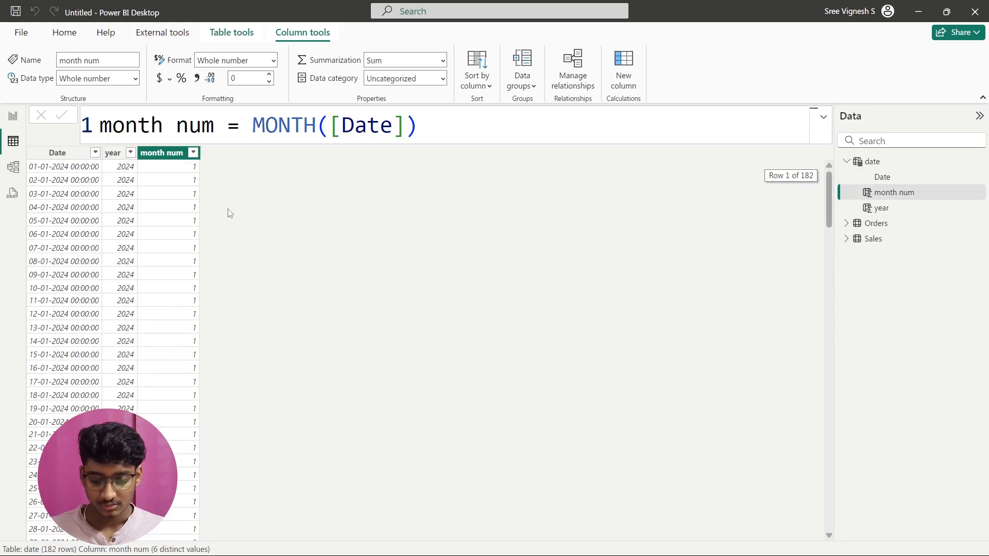
pyautogui.rightClick(161, 156)
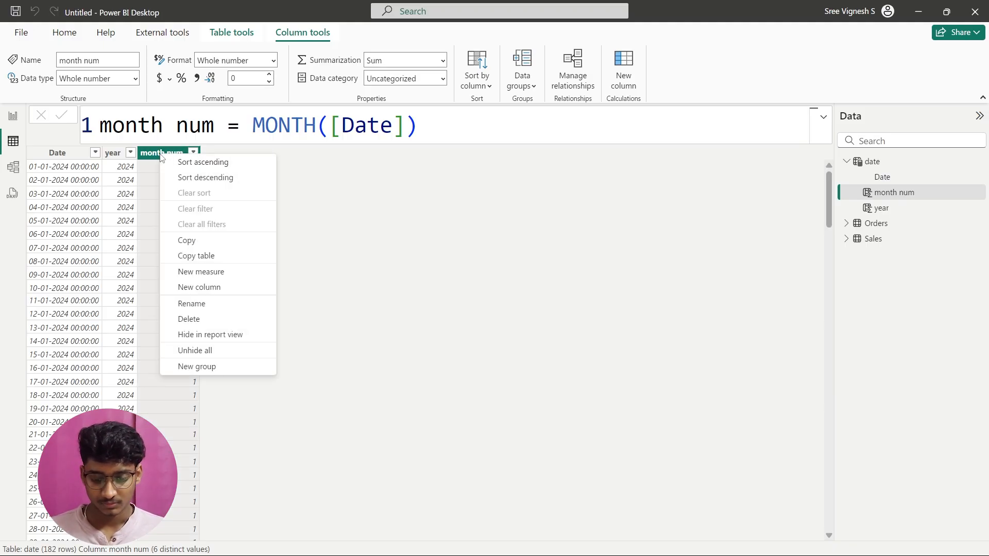
pyautogui.click(157, 155)
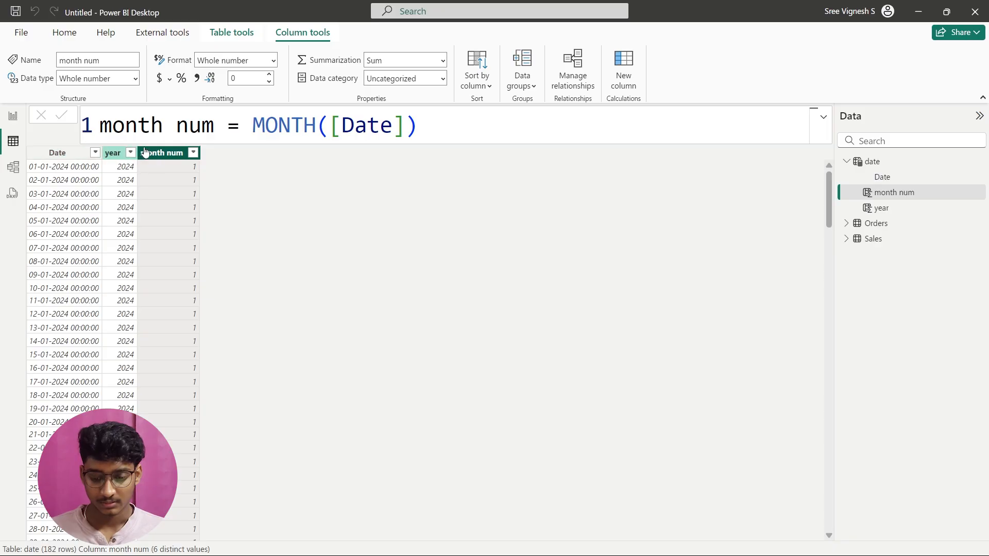
pyautogui.click(54, 153)
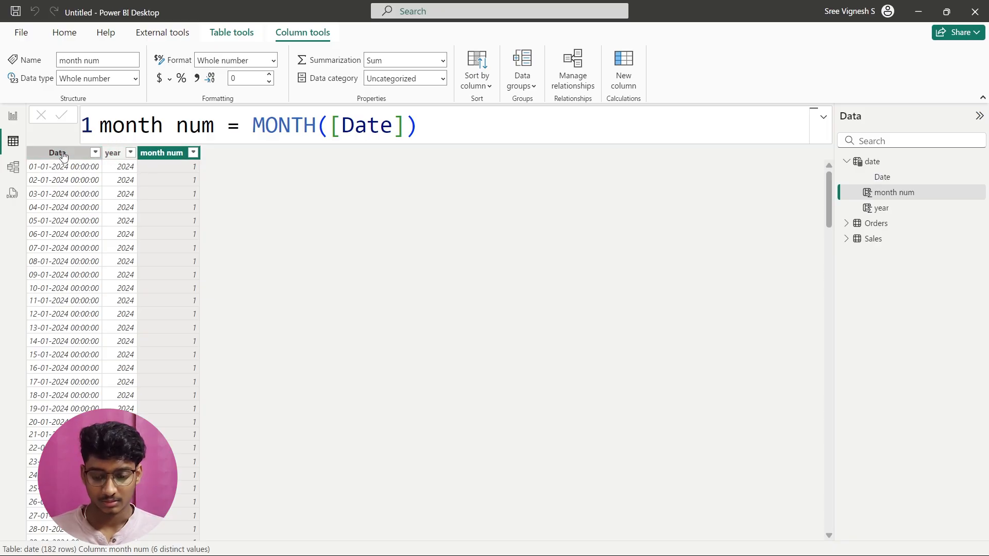
pyautogui.click(161, 152)
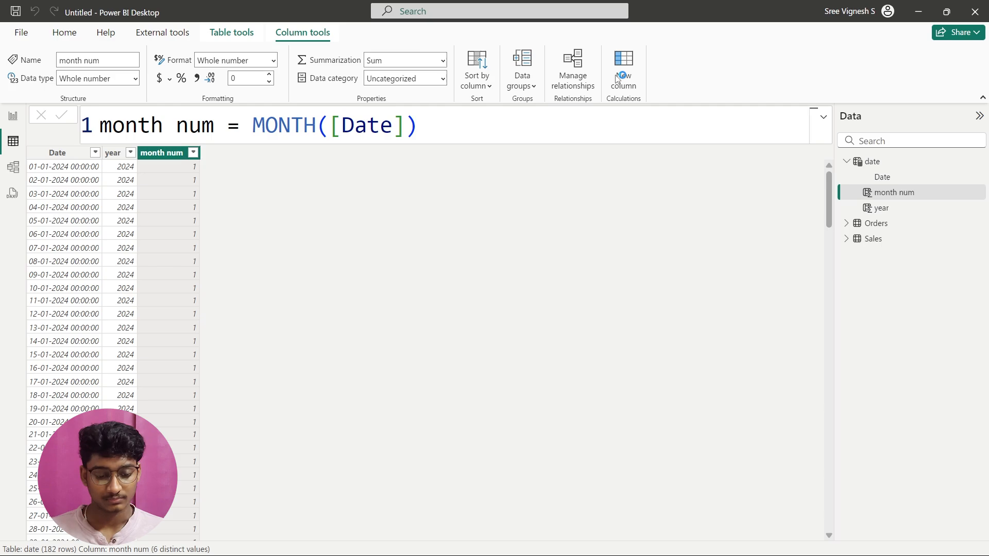
# Step: Add a calculated column named month name to the date table and begin its formula with the FORMAT function
pyautogui.click(618, 78)
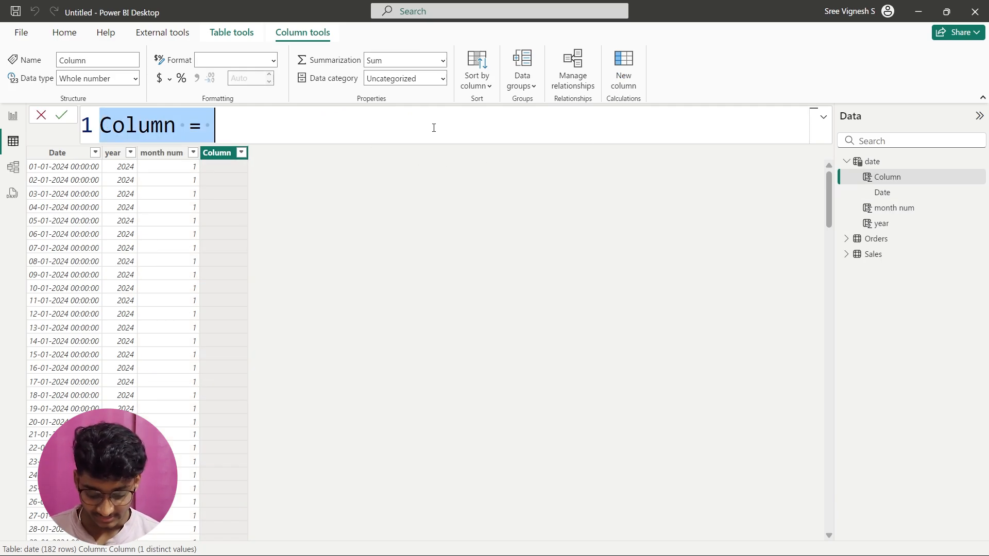
pyautogui.write('month n')
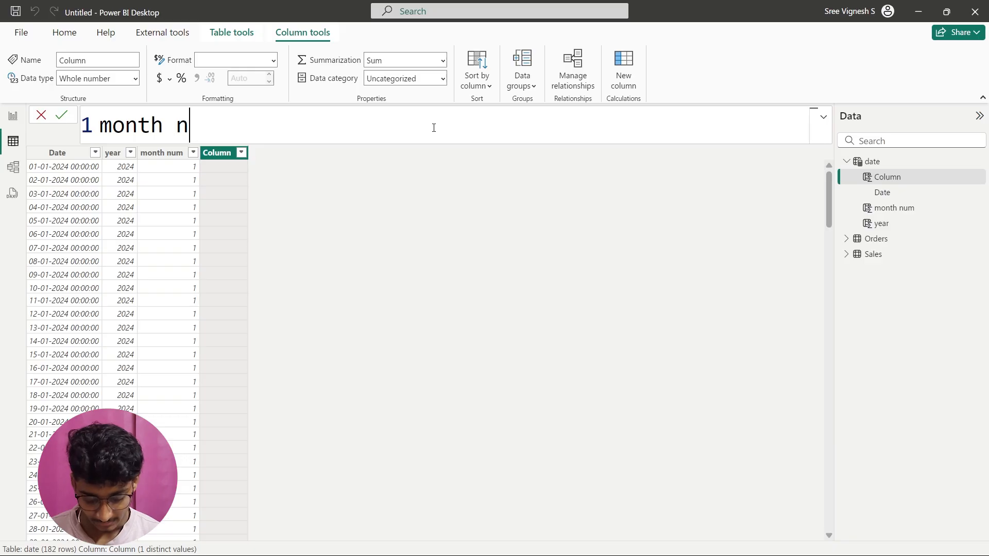
pyautogui.write('ame -')
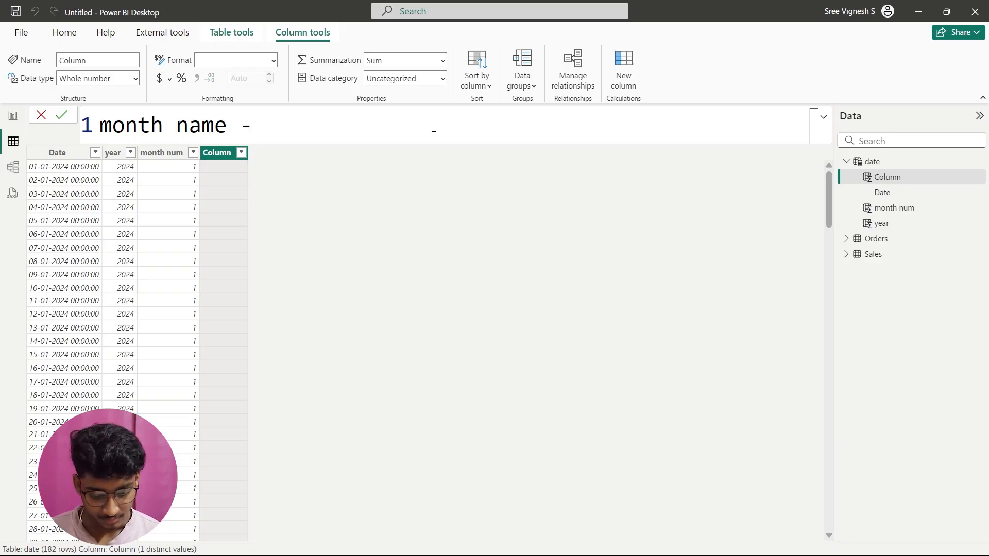
pyautogui.press('BackSpace')
pyautogui.write('= for')
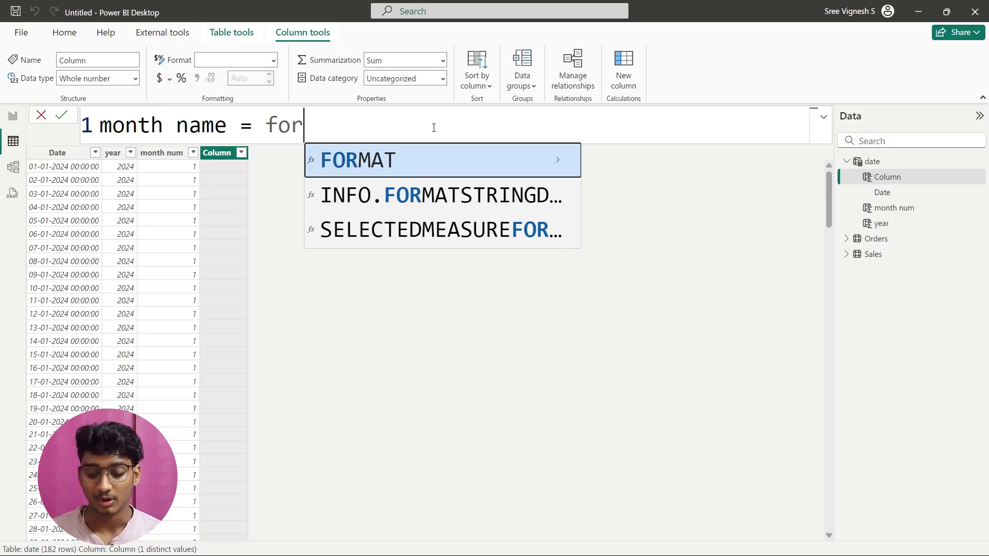
pyautogui.press('Tab')
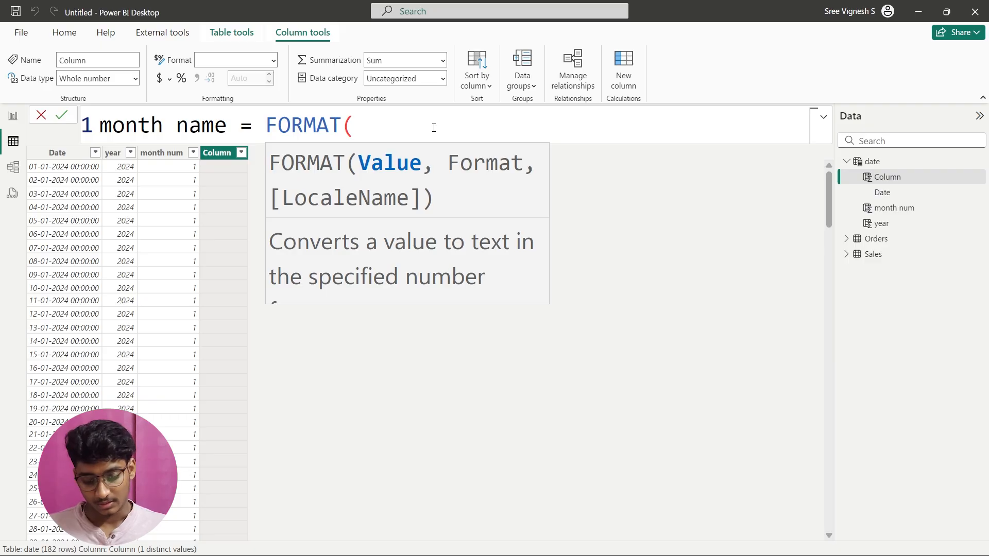
# Step: Complete the month name formula with the [Date] column as the value and "MMMM" as the format, and commit it
pyautogui.write('[dat')
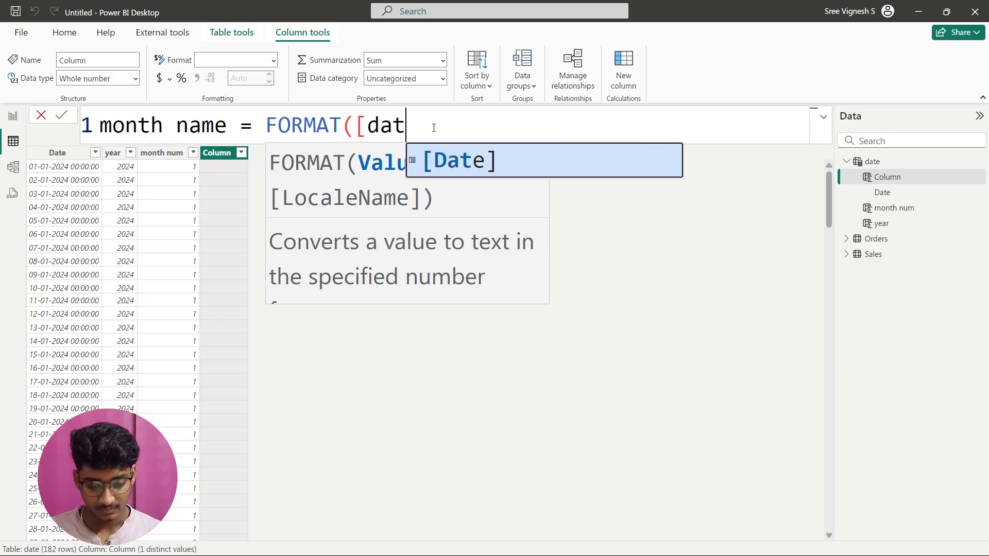
pyautogui.press('Tab')
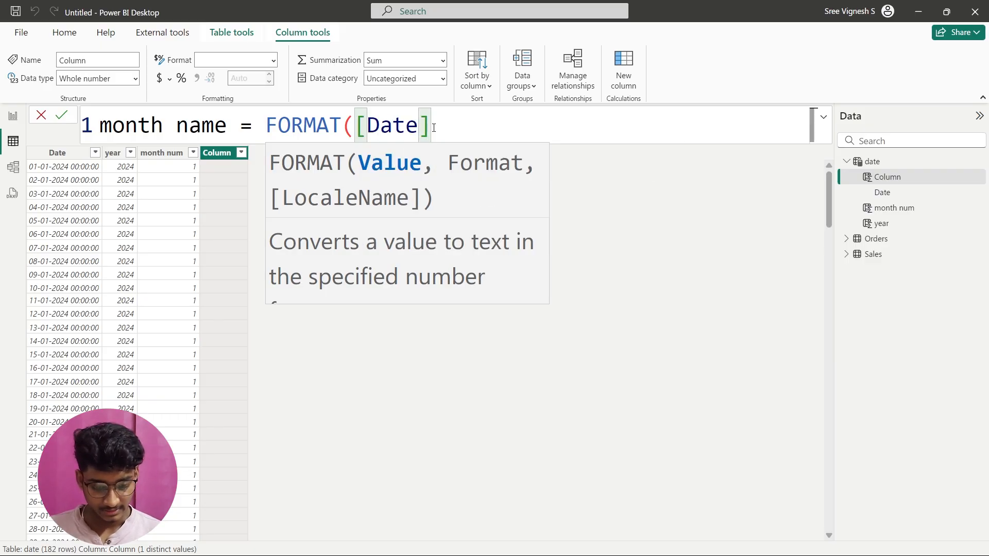
pyautogui.write(')')
pyautogui.press('BackSpace')
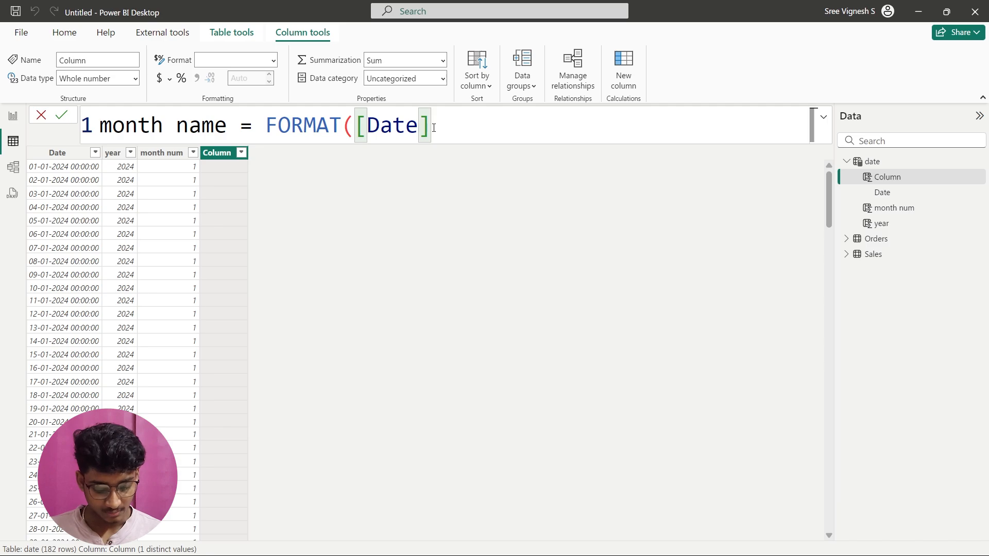
pyautogui.write(',')
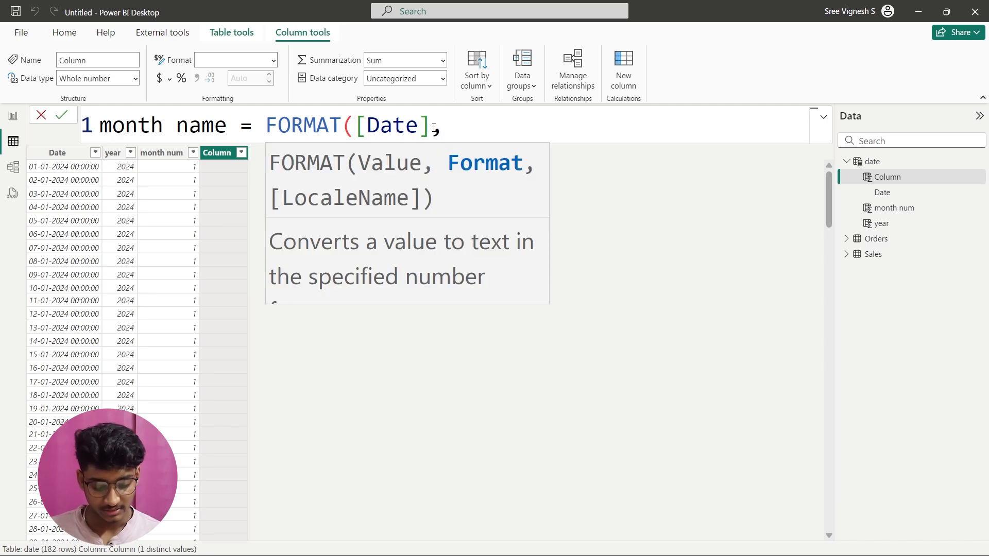
pyautogui.write('"')
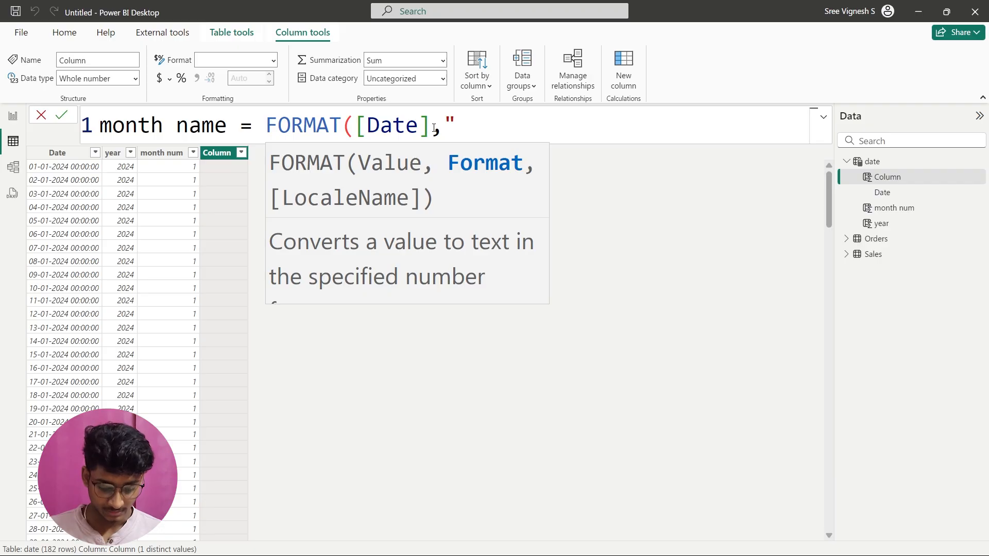
pyautogui.write('MMMM')
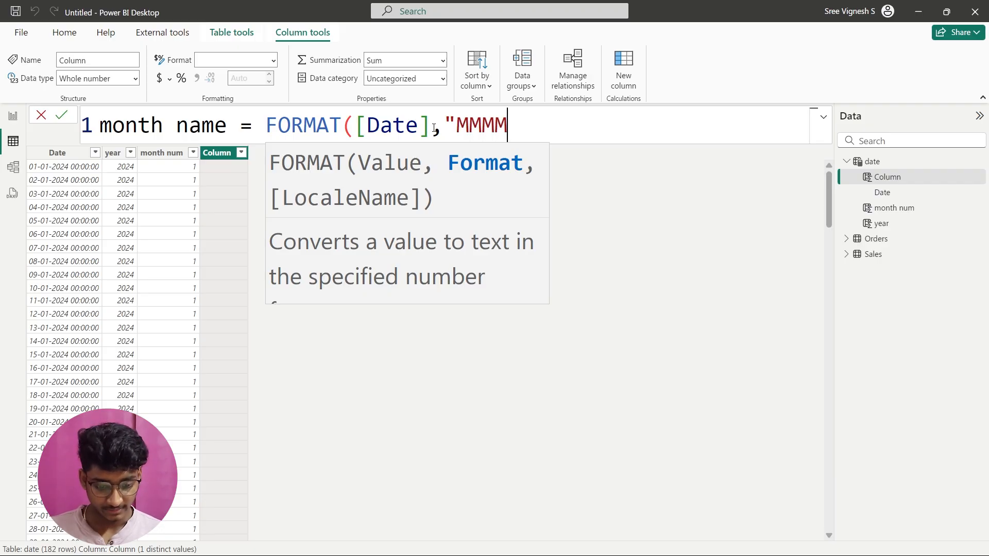
pyautogui.write('"')
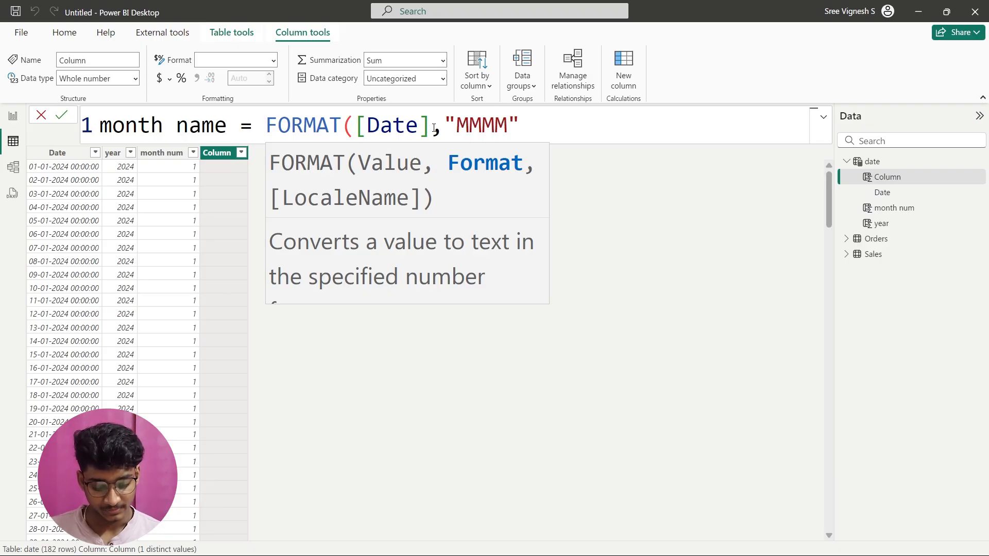
pyautogui.write(')')
pyautogui.press('Return')
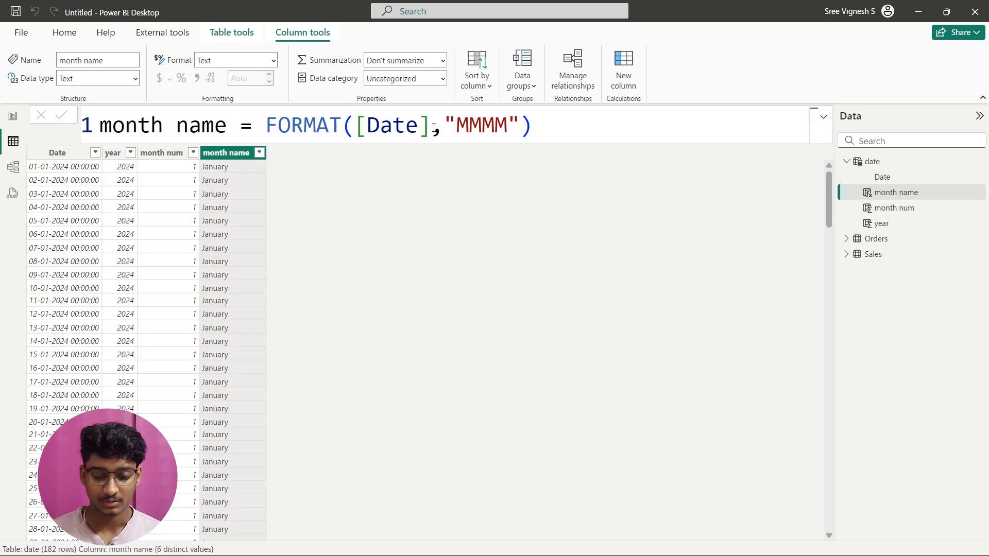
pyautogui.scroll(-10, 281, 349)
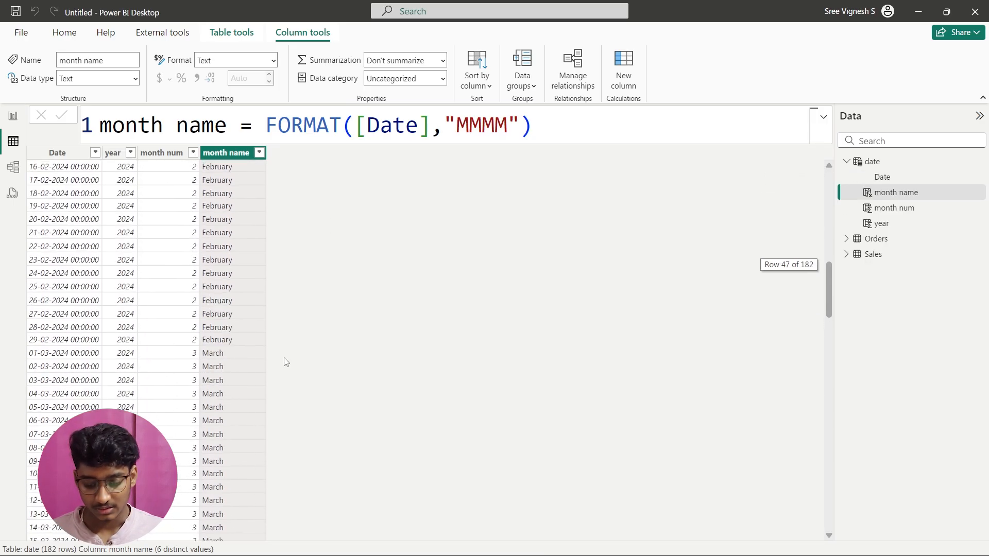
pyautogui.scroll(10, 283, 357)
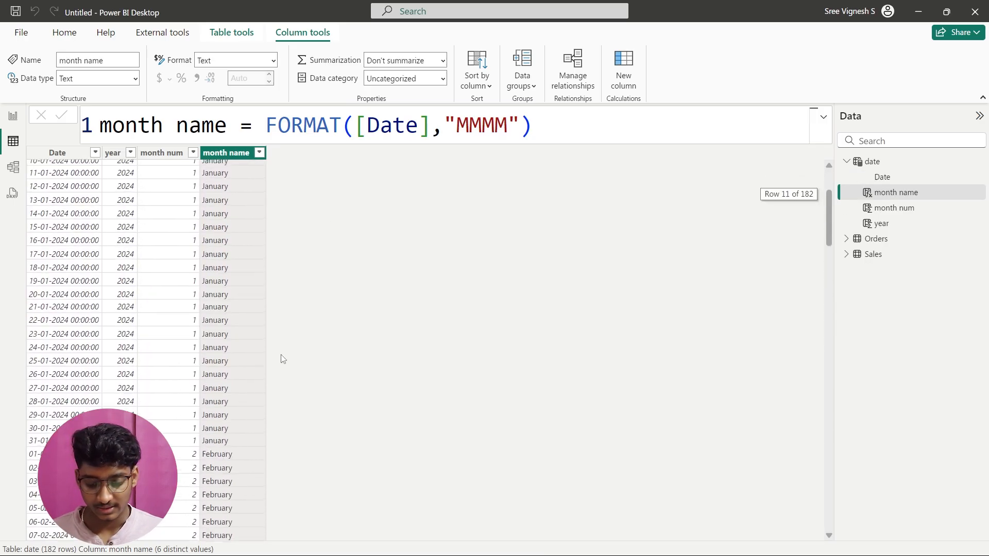
# Step: Add a calculated column named week num to the date table and begin its formula with the WEEKNUM function
pyautogui.rightClick(223, 157)
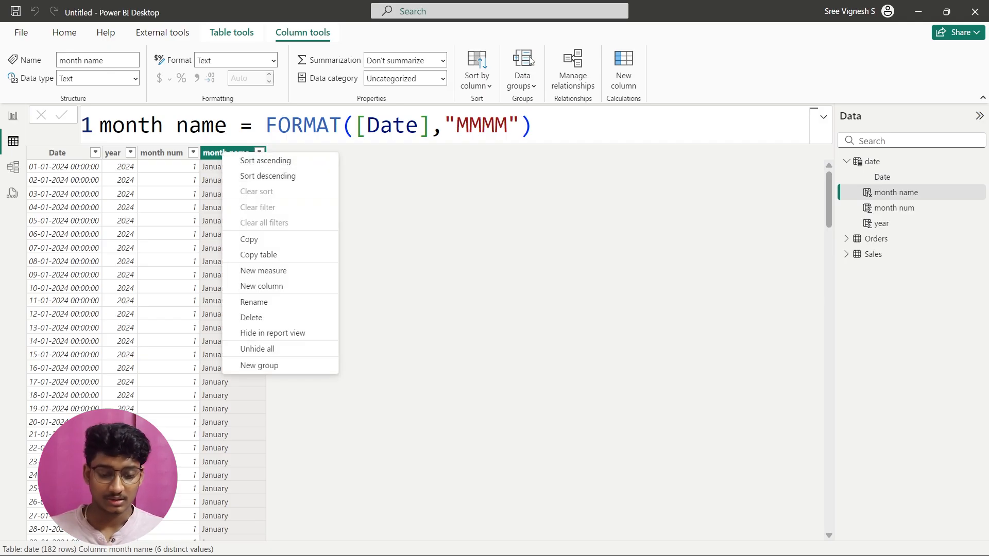
pyautogui.click(625, 73)
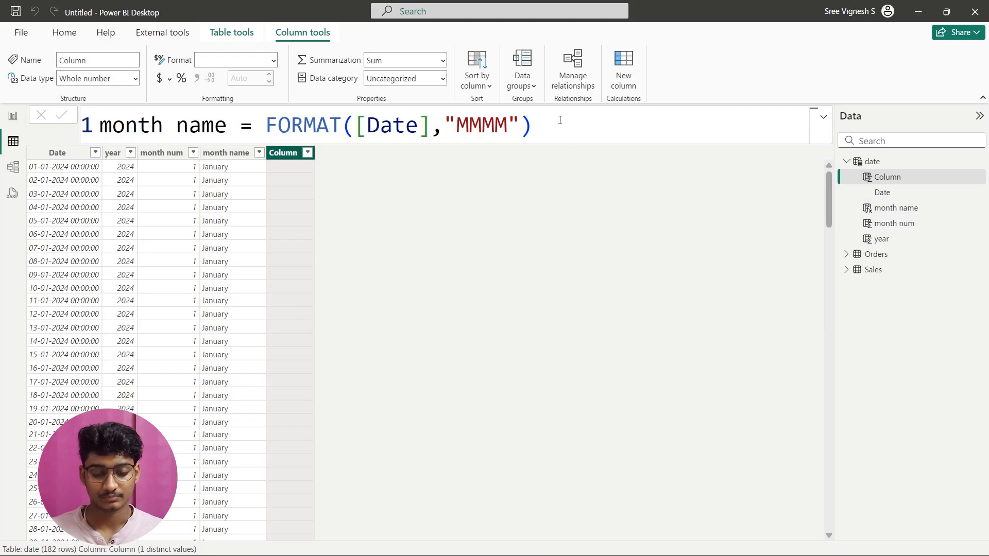
pyautogui.write('w')
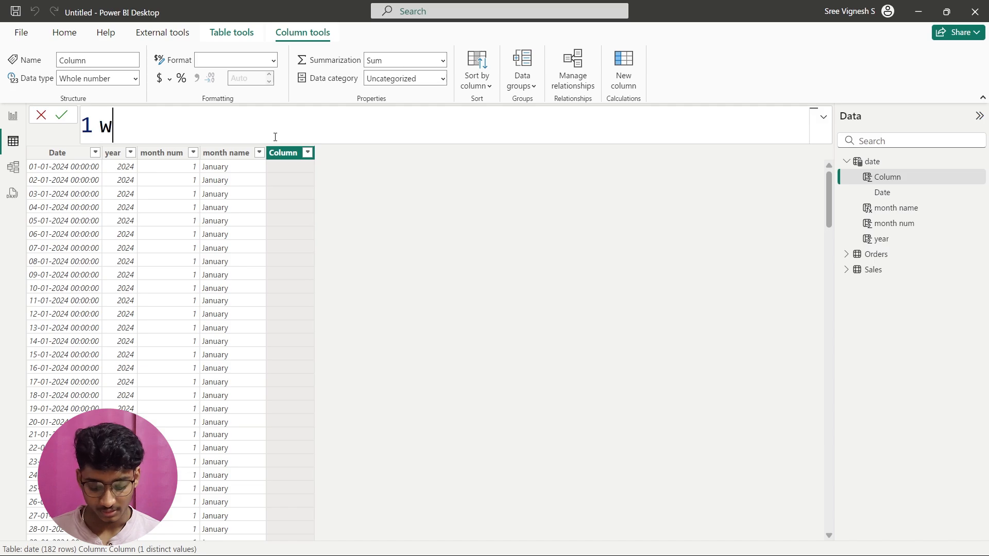
pyautogui.write('eek num ')
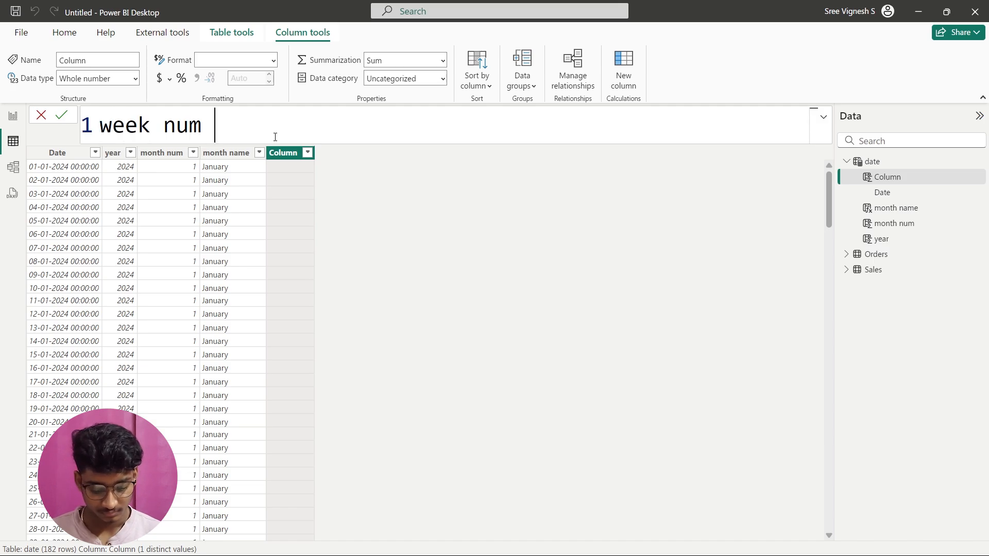
pyautogui.write('= wee')
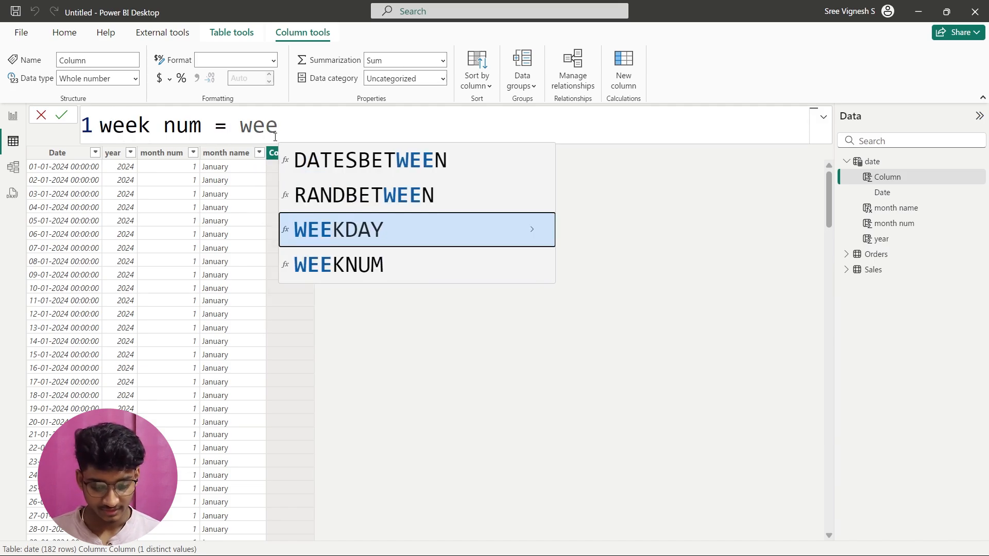
pyautogui.press('Down')
pyautogui.press('Tab')
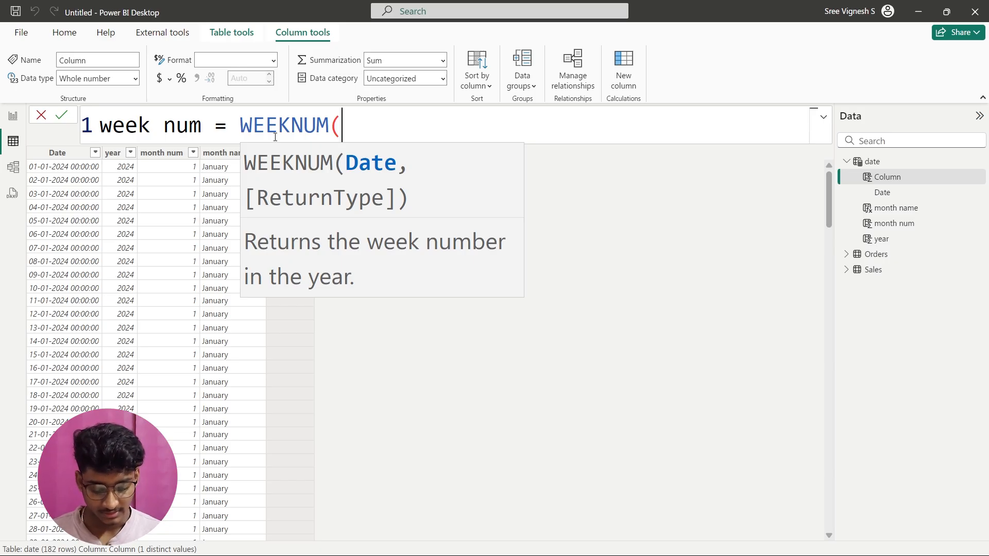
# Step: Use the [Date] column as the WEEKNUM function's argument, commit the week num formula and review its values through June
pyautogui.write('[datwe')
pyautogui.press('BackSpace')
pyautogui.press('BackSpace')
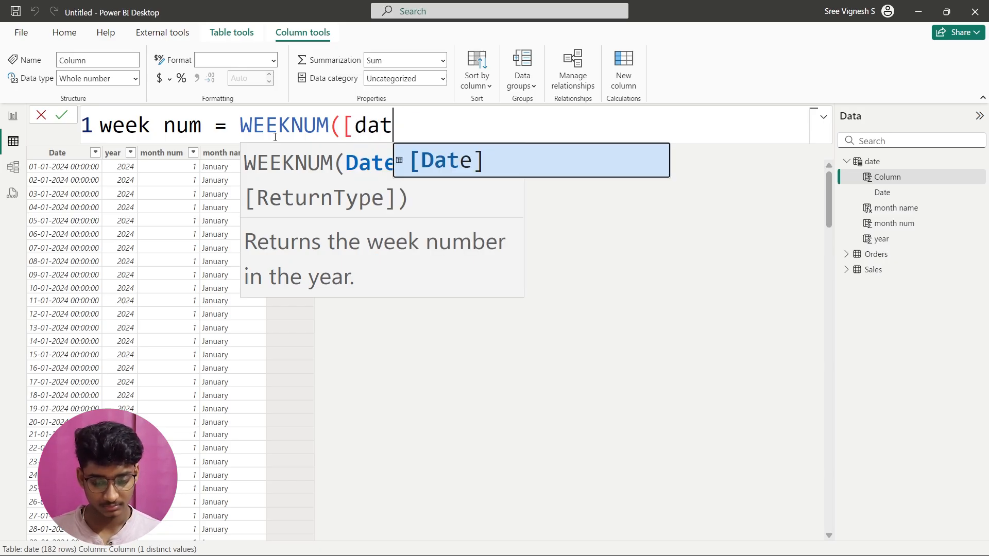
pyautogui.press('Tab')
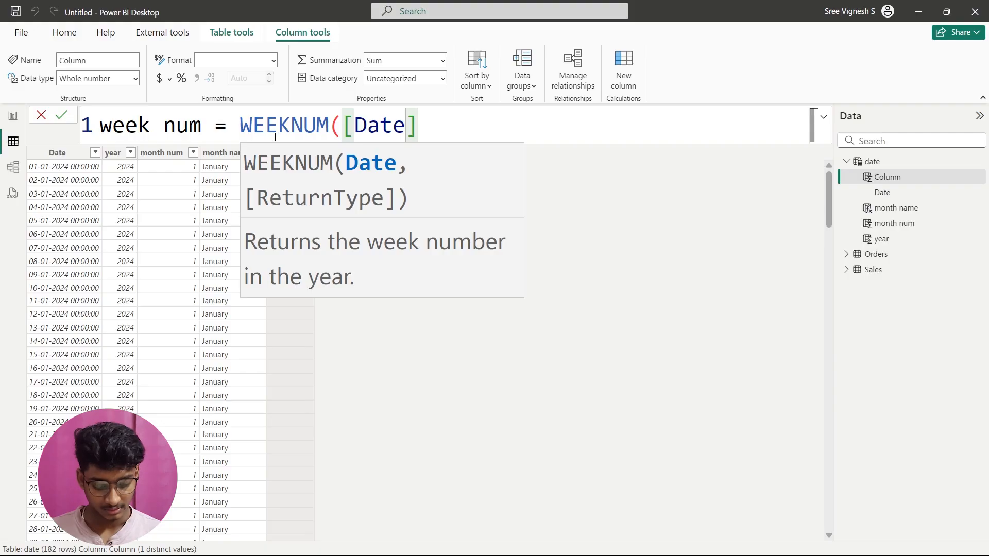
pyautogui.write(')')
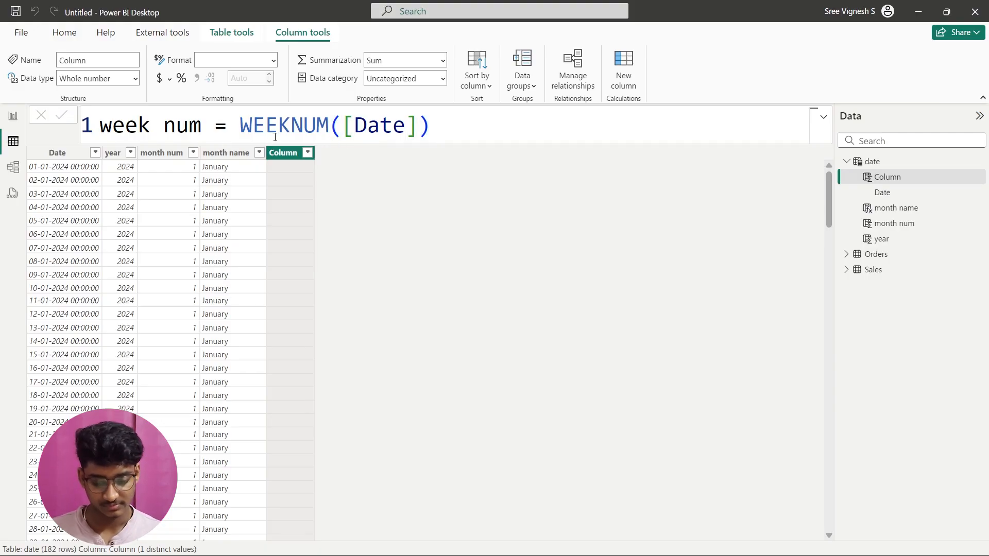
pyautogui.press('Return')
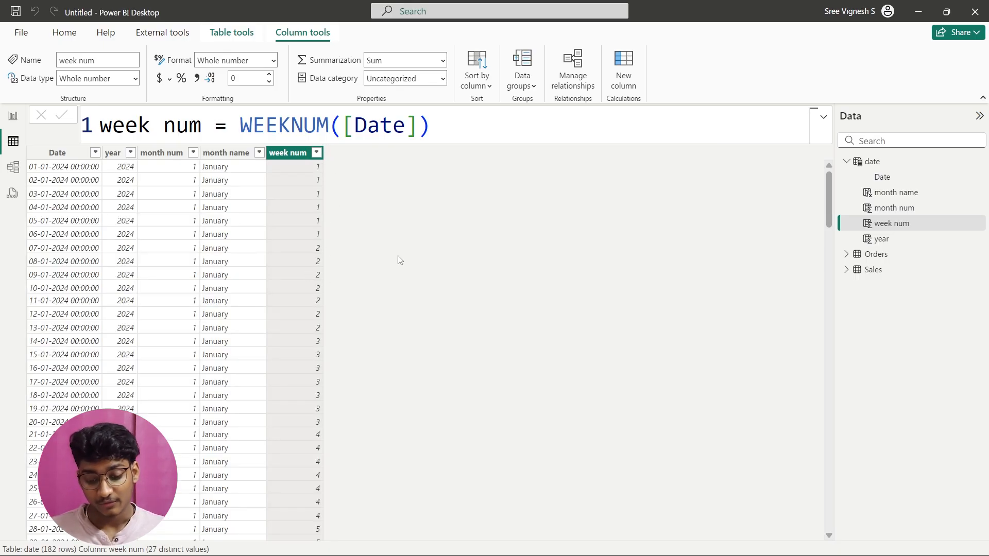
pyautogui.scroll(-15, 399, 260)
pyautogui.scroll(-20, 375, 306)
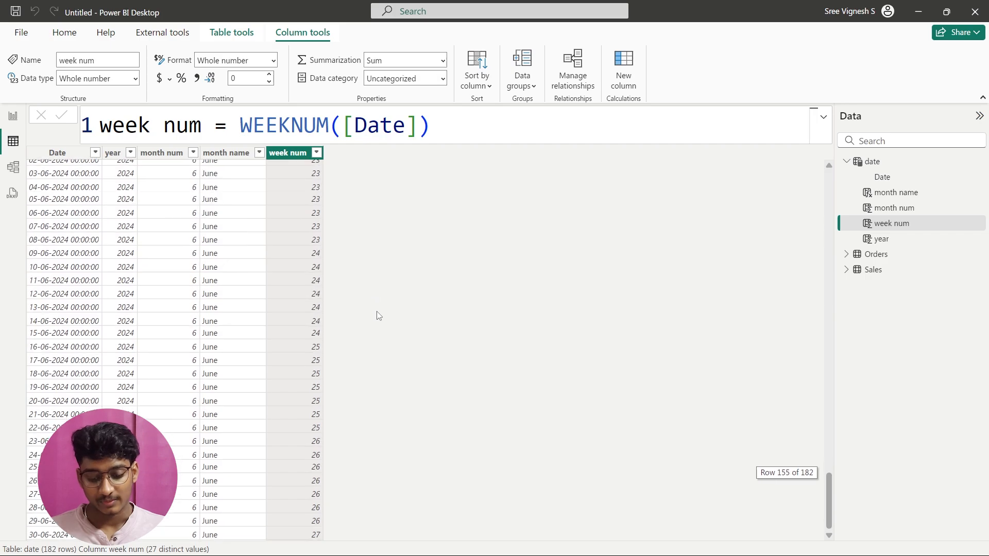
pyautogui.scroll(20, 380, 479)
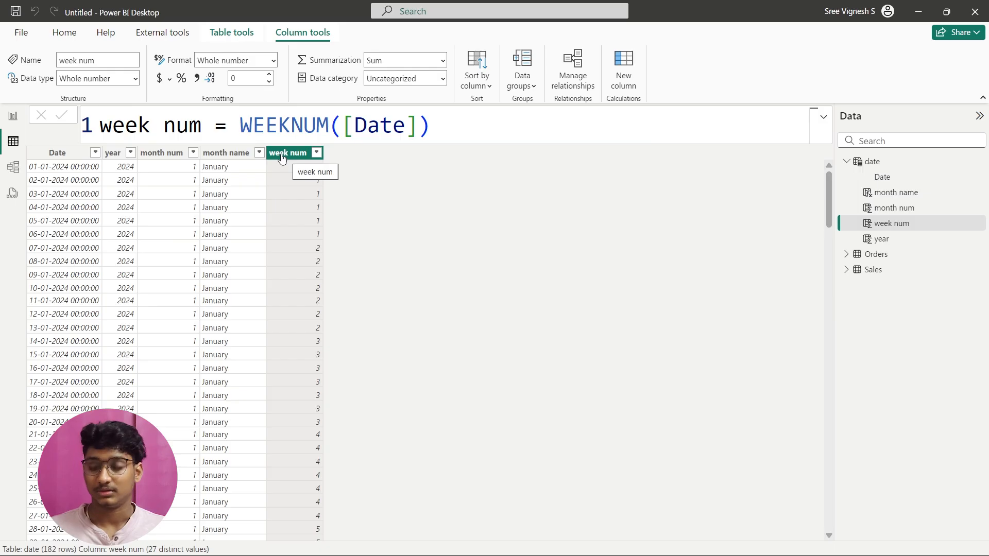
# Step: Copy the whole month name formula into a new calculated column in the date table
pyautogui.click(236, 154)
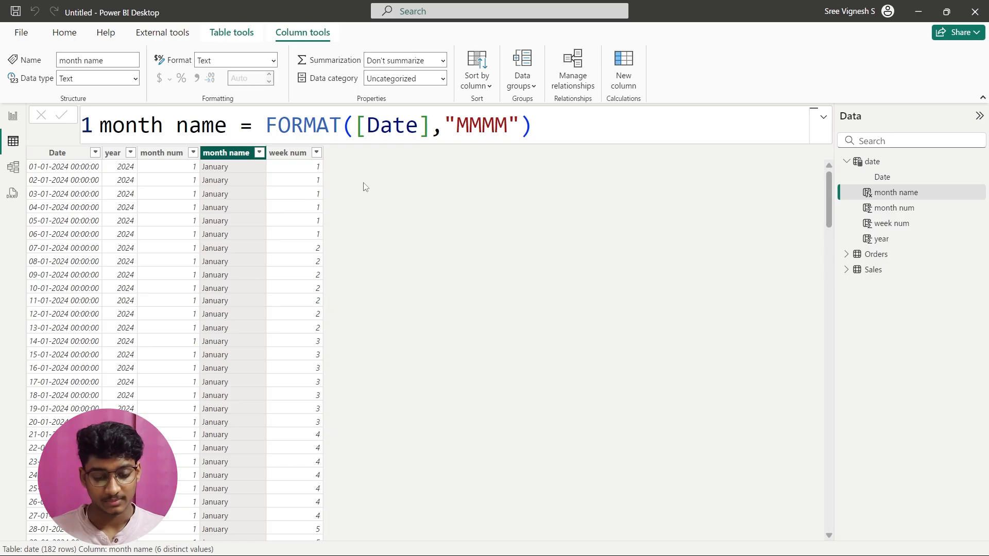
pyautogui.moveTo(576, 131); pyautogui.dragTo(80, 134)
pyautogui.hotkey('ctrl', 'c')
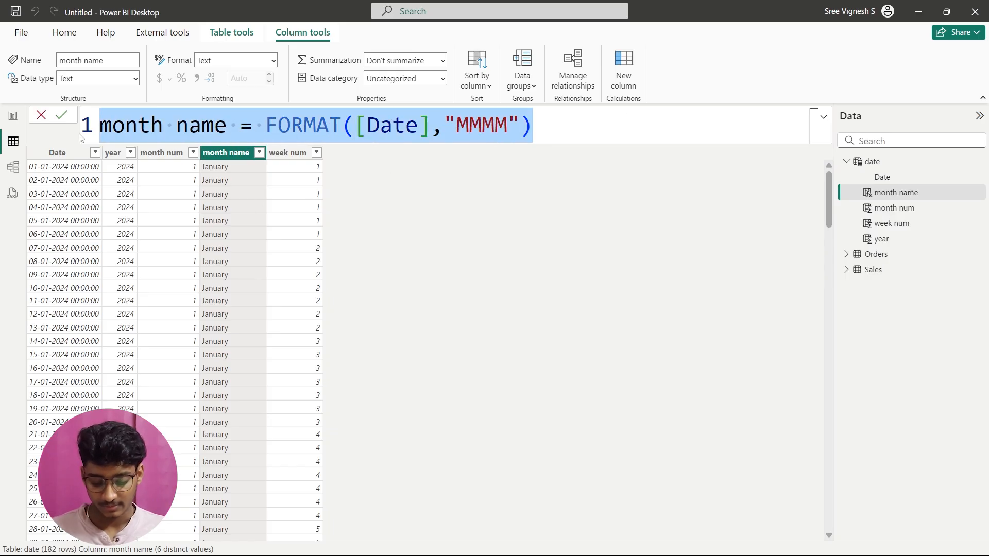
pyautogui.click(289, 154)
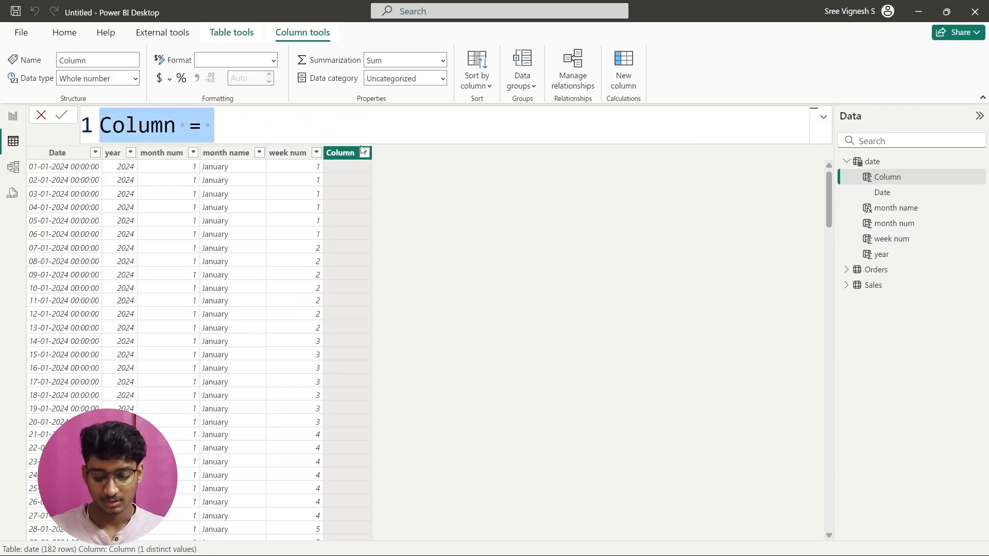
pyautogui.hotkey('ctrl', 'v')
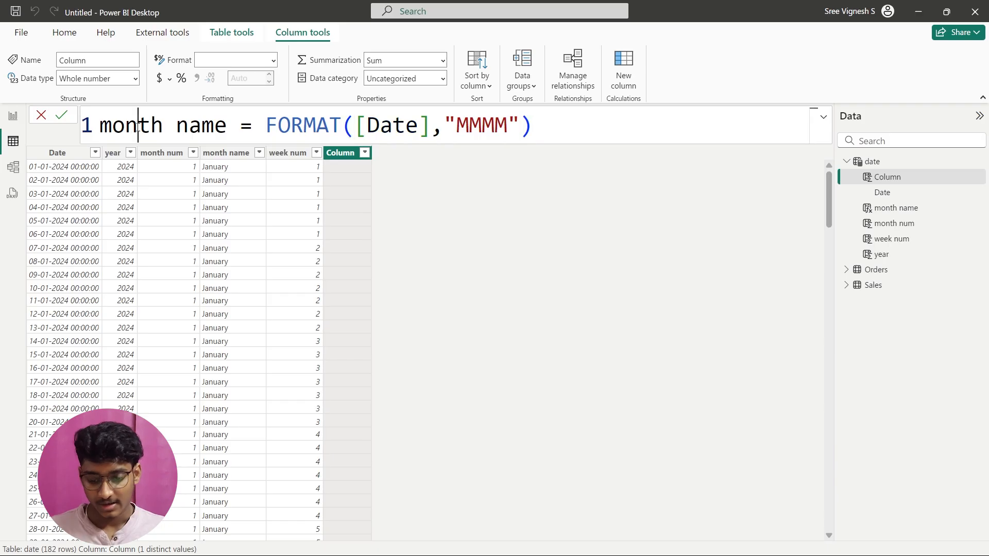
# Step: Rename the copied column formula to day name, change its format string to "DDDD", and commit it
pyautogui.doubleClick(123, 132)
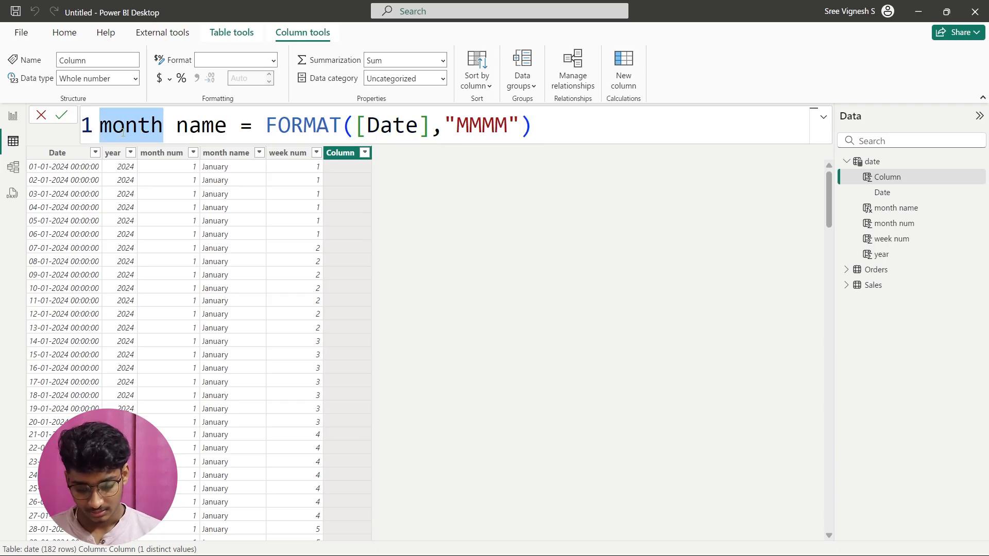
pyautogui.write('day')
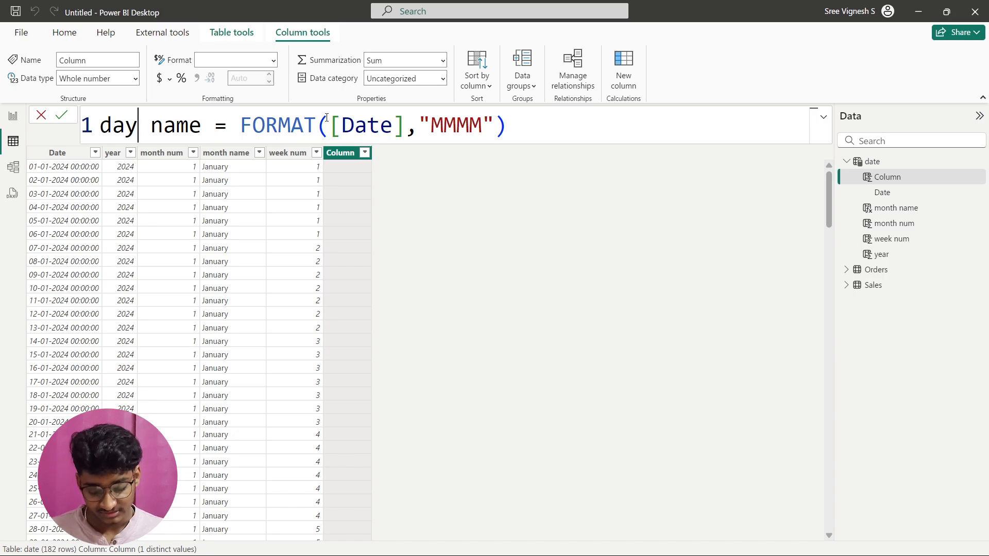
pyautogui.doubleClick(468, 127)
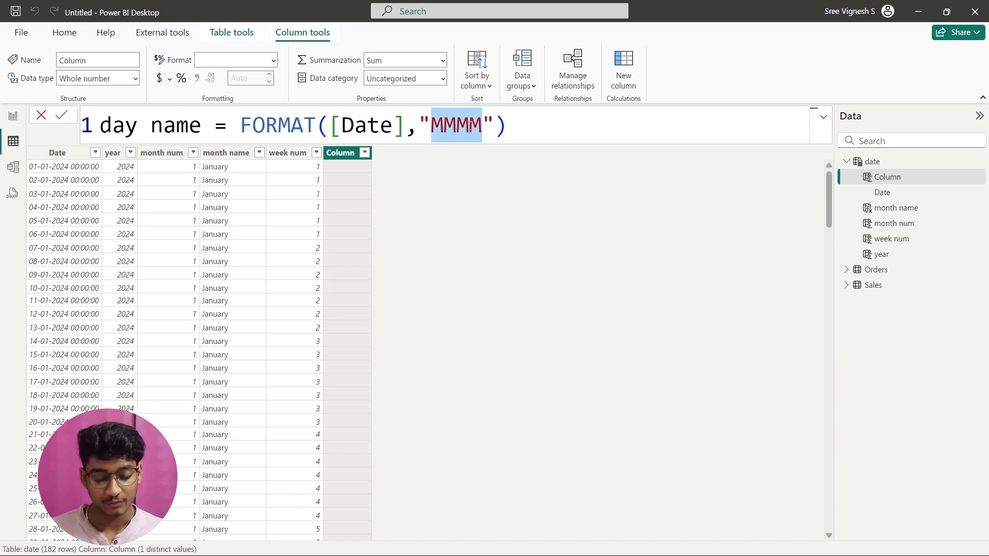
pyautogui.write('DDDD')
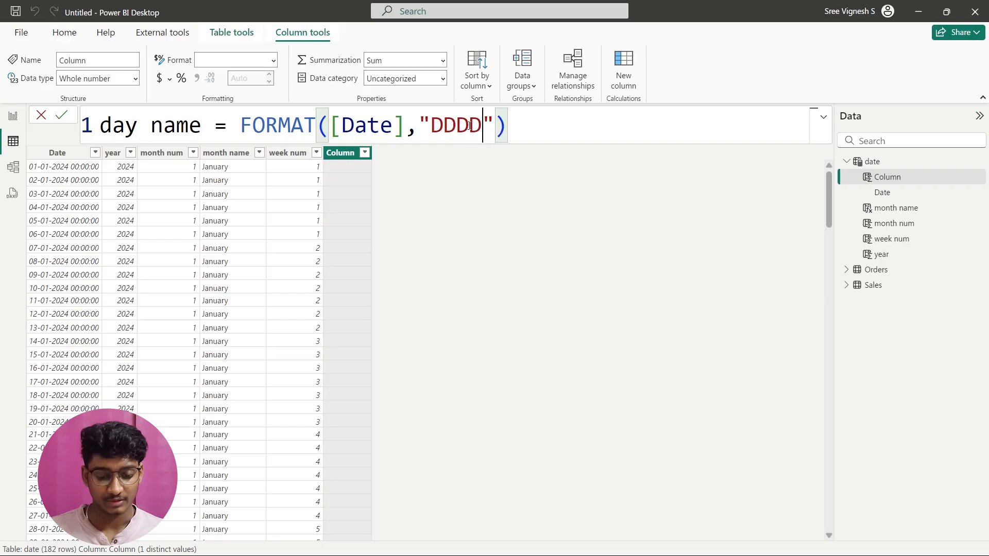
pyautogui.press('Return')
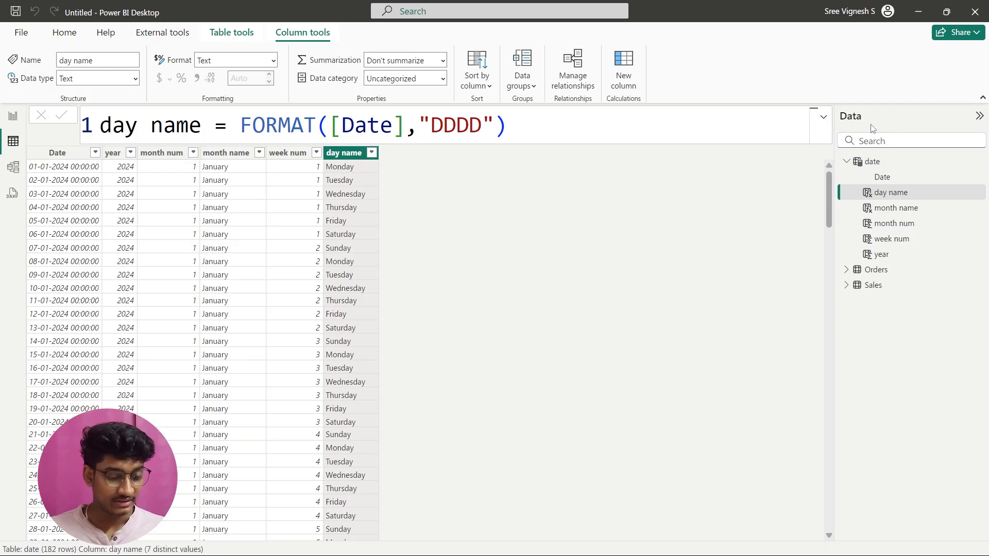
pyautogui.click(849, 162)
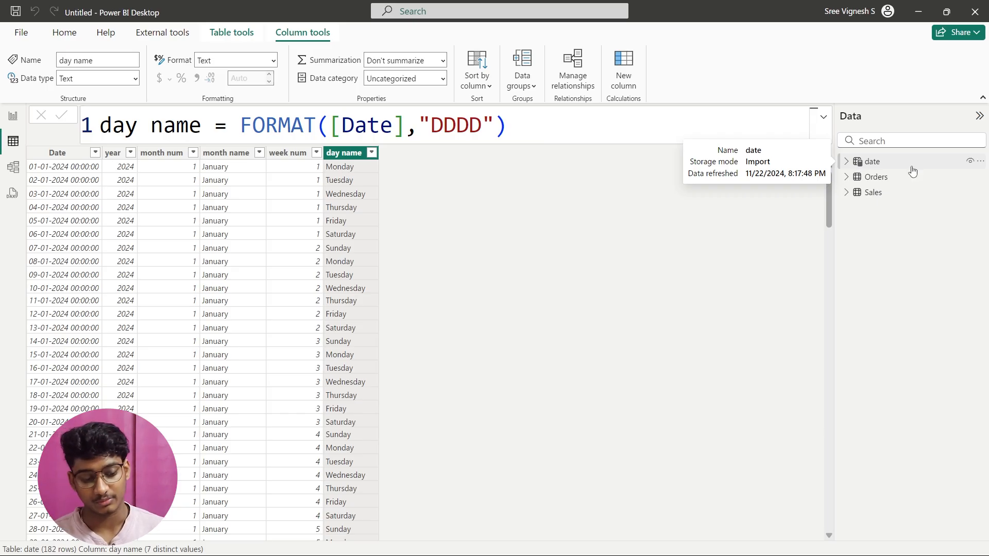
# Step: In the model diagram, place the date table above and between the Orders and Sales tables, spacing those two farther apart
pyautogui.click(19, 119)
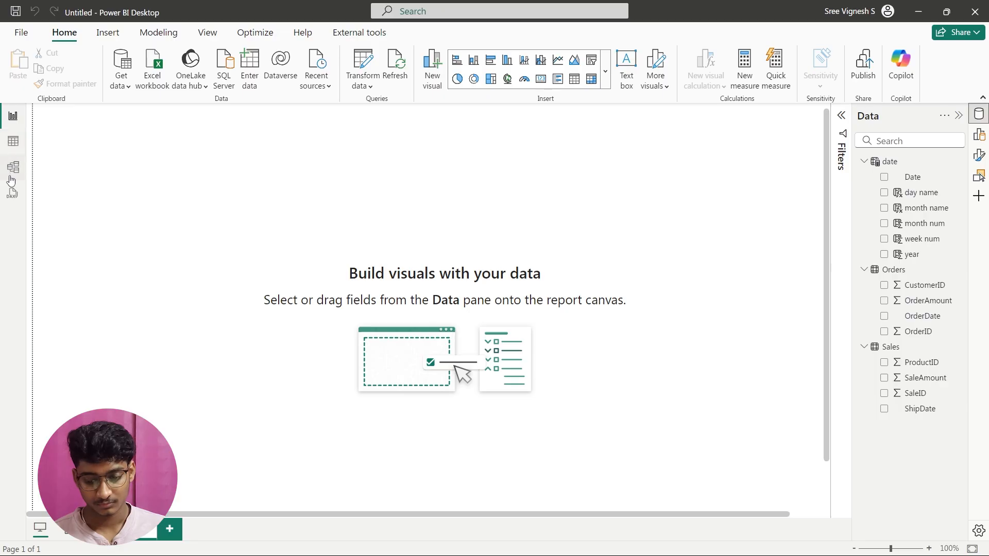
pyautogui.click(12, 170)
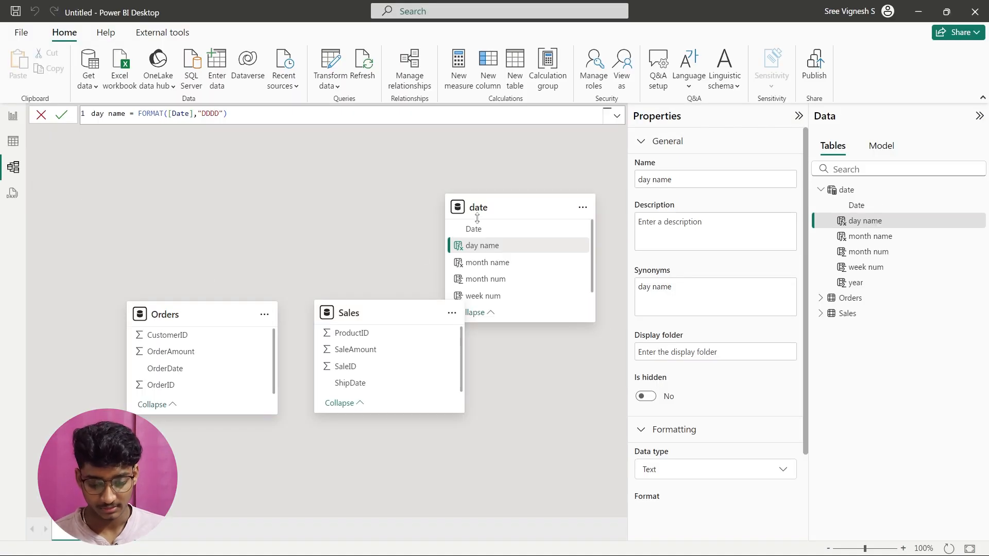
pyautogui.moveTo(477, 219); pyautogui.dragTo(269, 155)
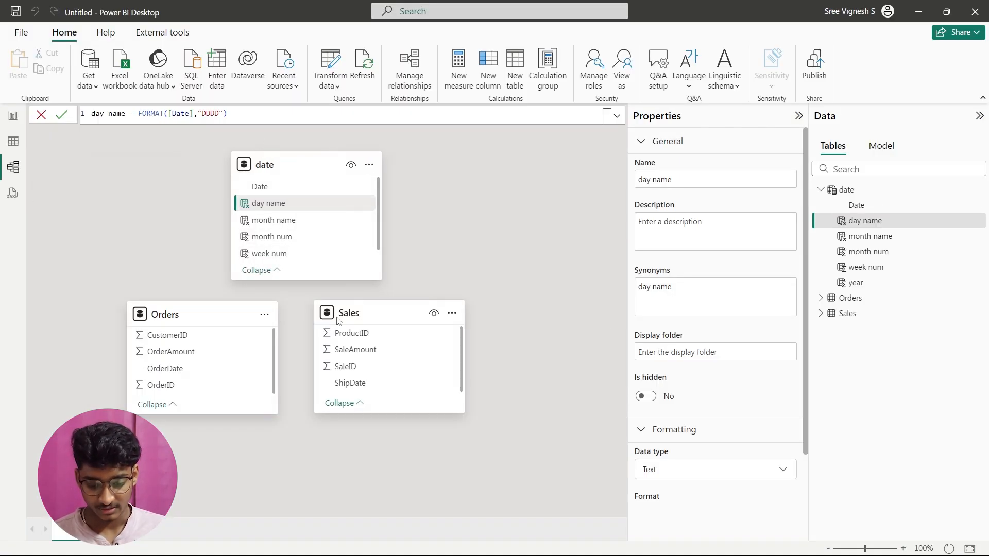
pyautogui.moveTo(338, 321); pyautogui.dragTo(355, 348)
pyautogui.moveTo(187, 315); pyautogui.dragTo(180, 331)
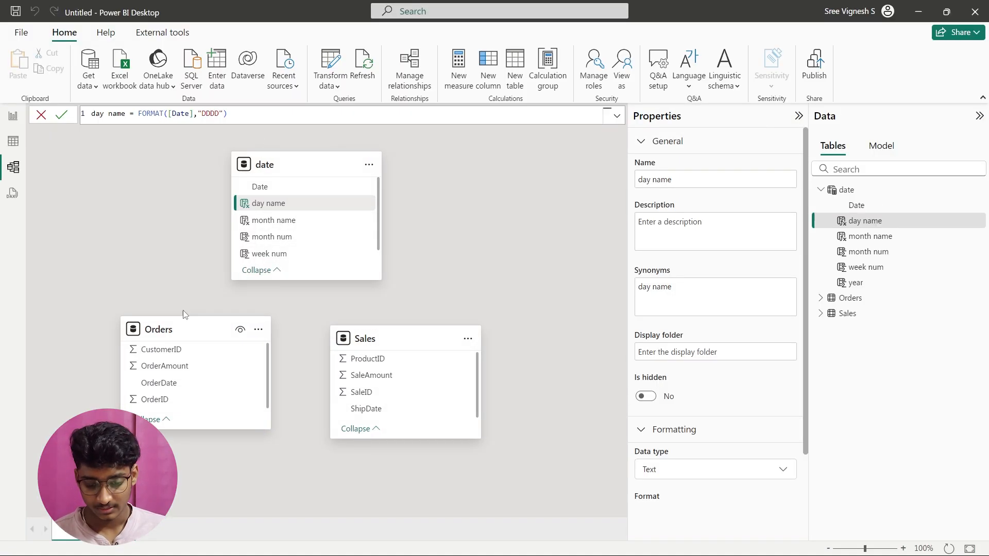
# Step: Create an active one-to-one relationship from the date table's Date column to OrderDate in Orders, cross-filtering in both directions
pyautogui.click(286, 190)
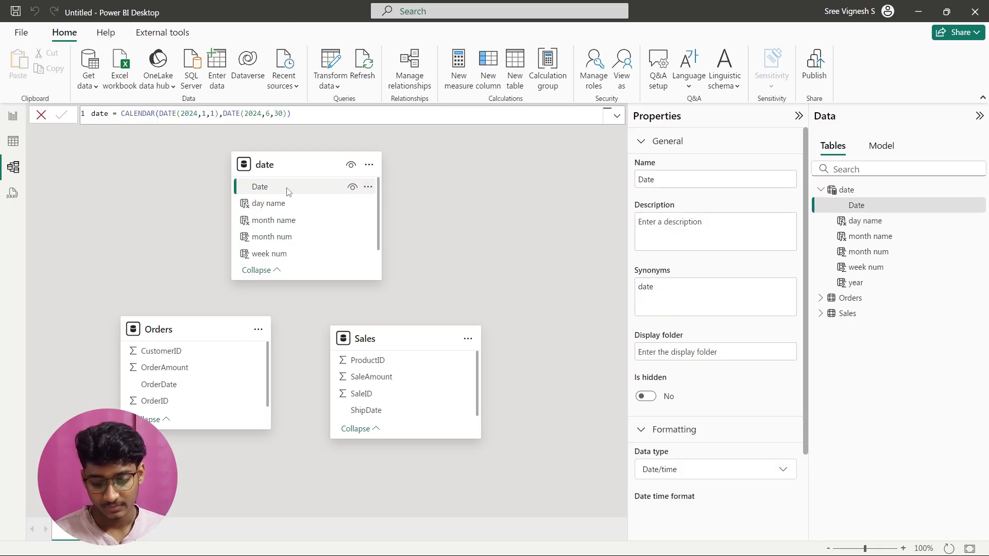
pyautogui.moveTo(287, 189); pyautogui.dragTo(198, 388)
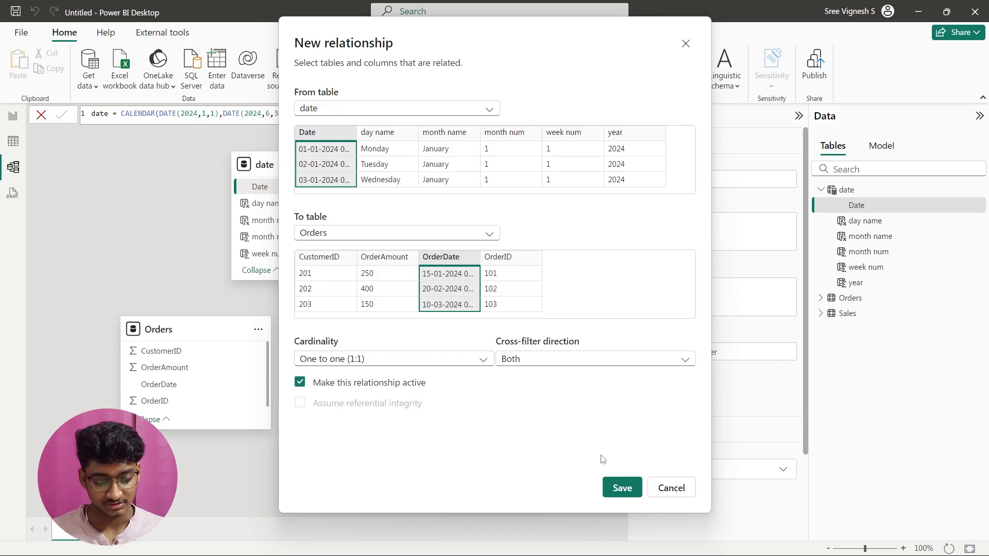
pyautogui.click(623, 488)
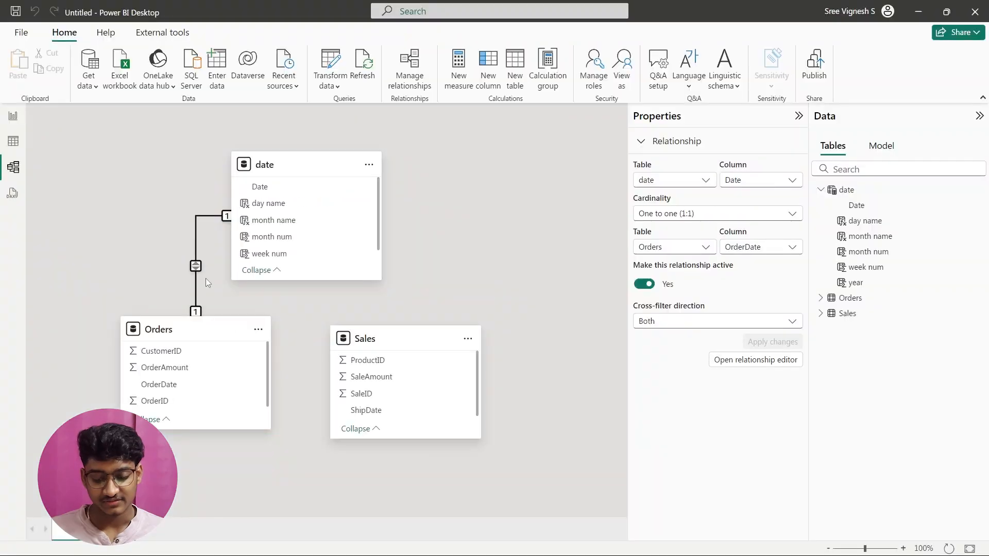
# Step: Create an active one-to-one relationship from the date table's Date column to ShipDate in Sales, cross-filtering in both directions
pyautogui.moveTo(261, 189); pyautogui.dragTo(398, 413)
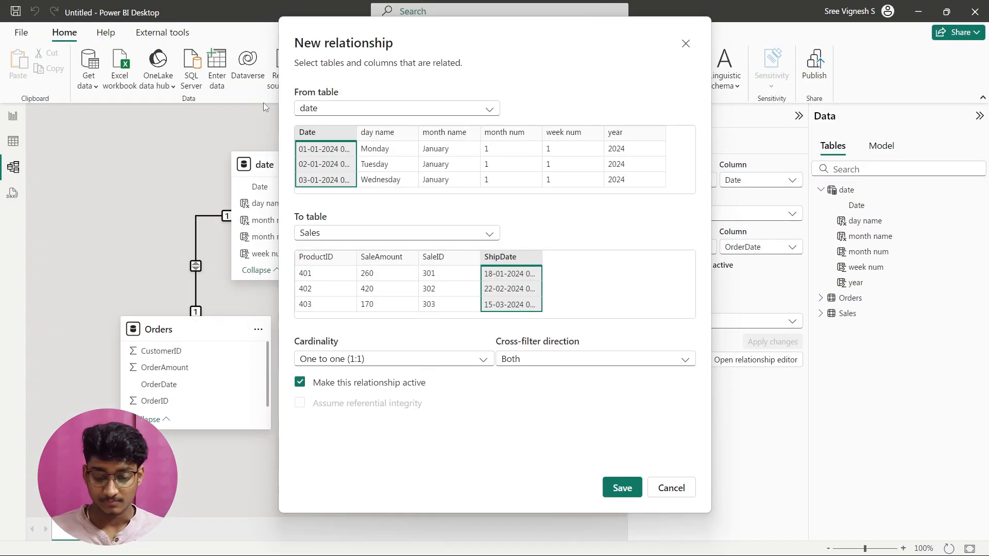
pyautogui.click(623, 488)
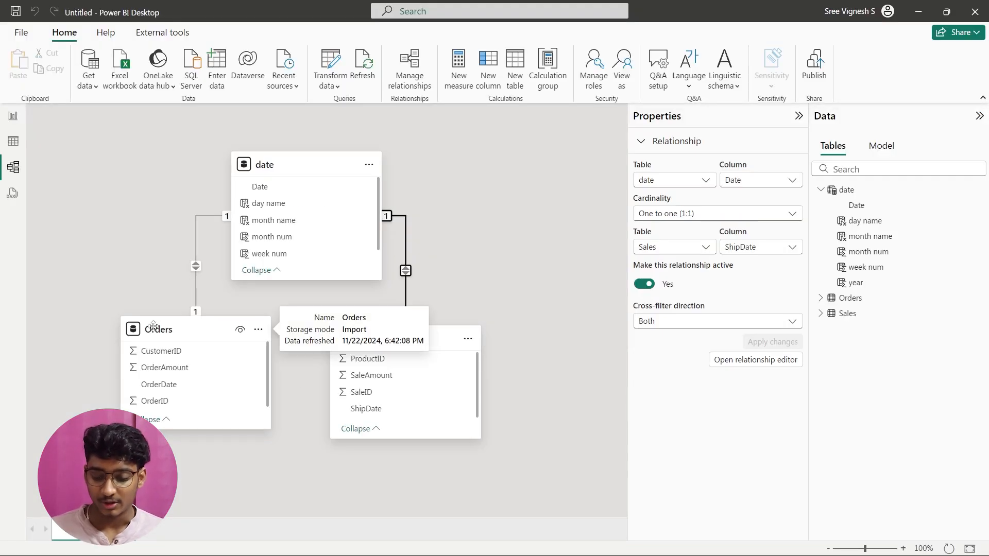
pyautogui.click(153, 327)
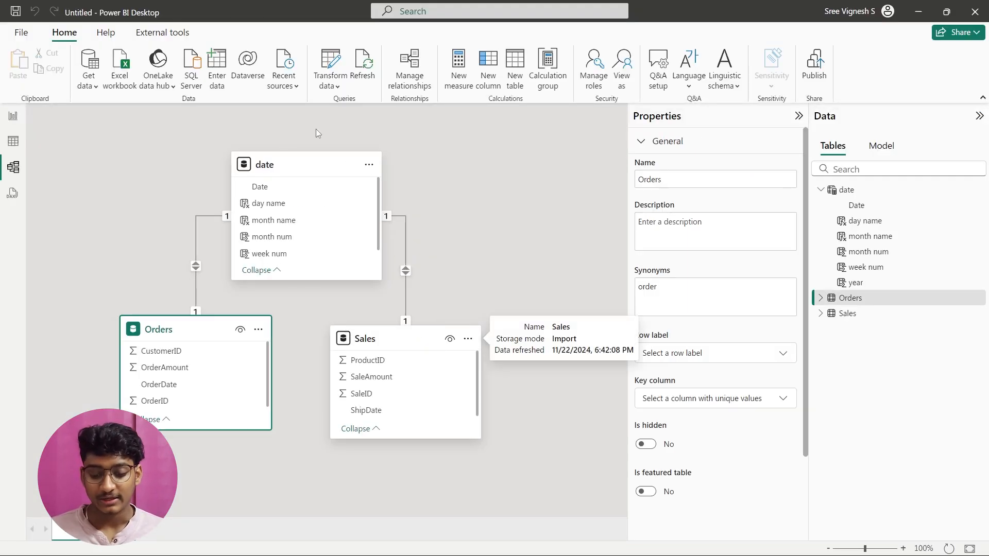
pyautogui.click(277, 173)
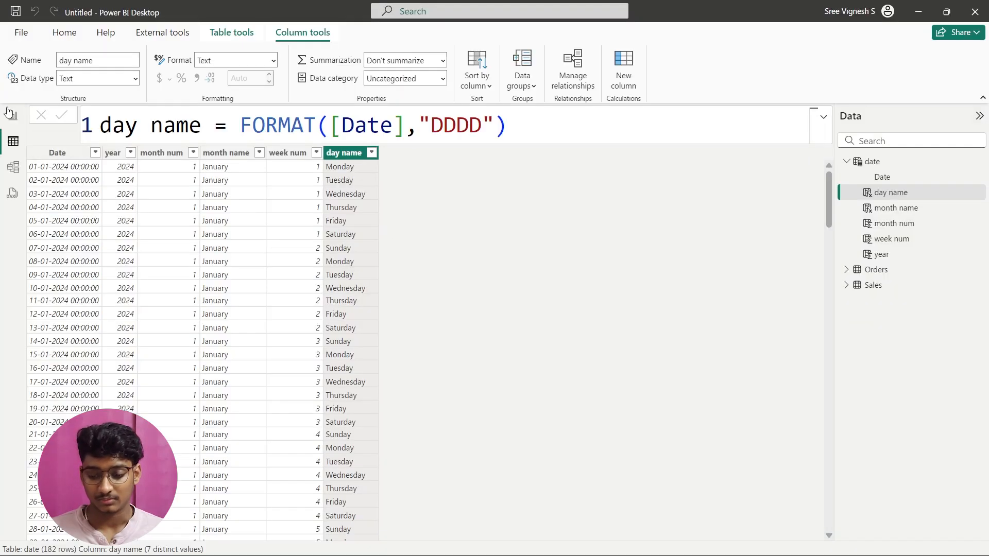
# Step: Add a large table visual to the blank report page and show the month name column from the date table in it
pyautogui.click(13, 117)
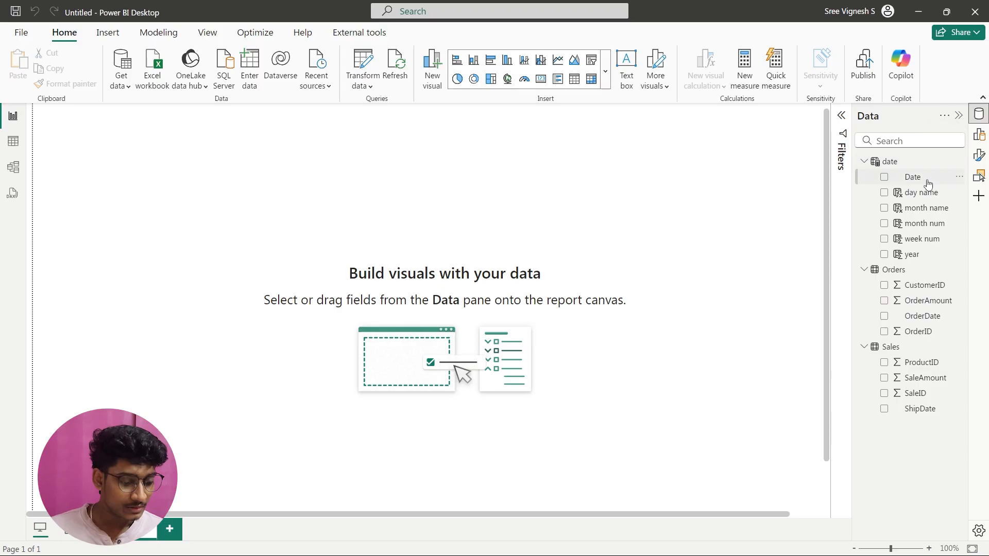
pyautogui.click(979, 135)
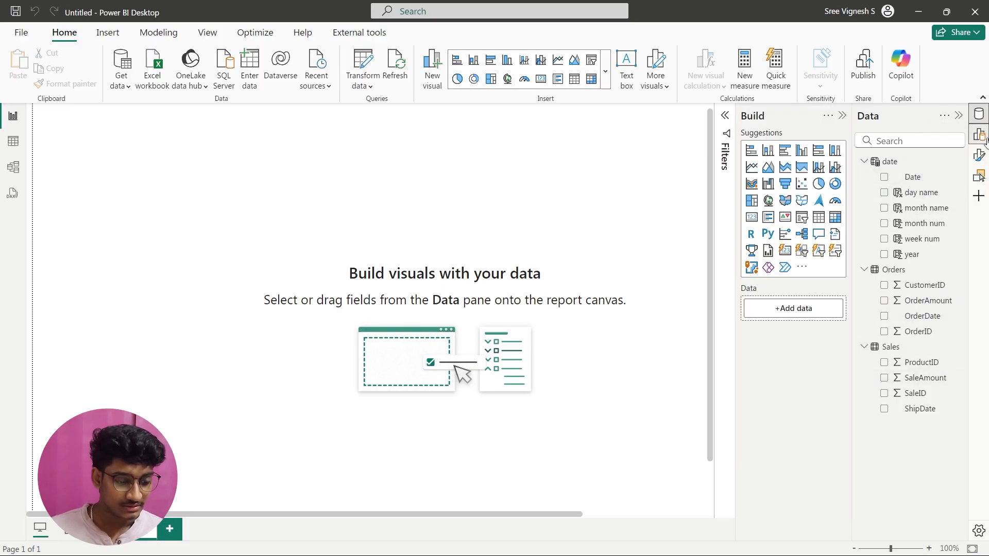
pyautogui.click(819, 218)
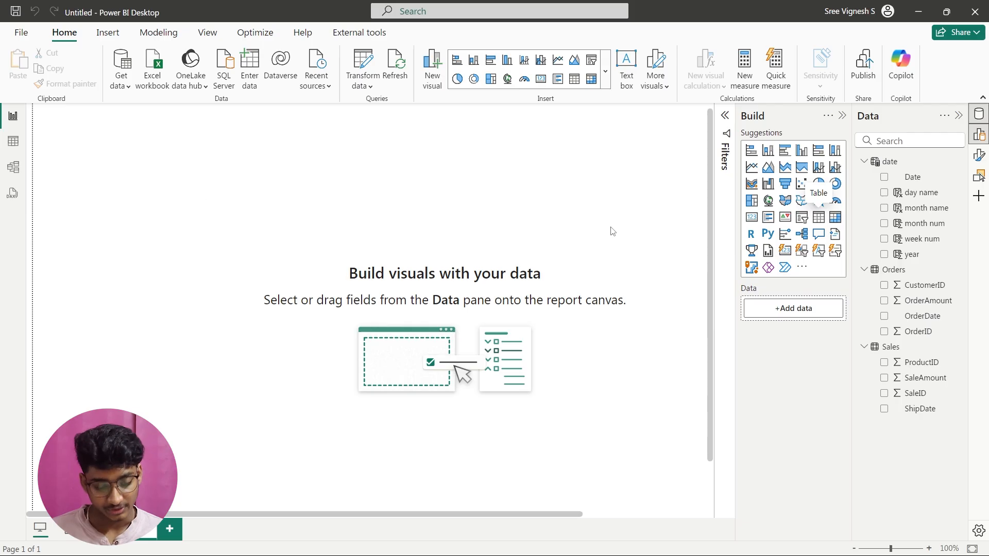
pyautogui.moveTo(220, 283); pyautogui.dragTo(677, 487)
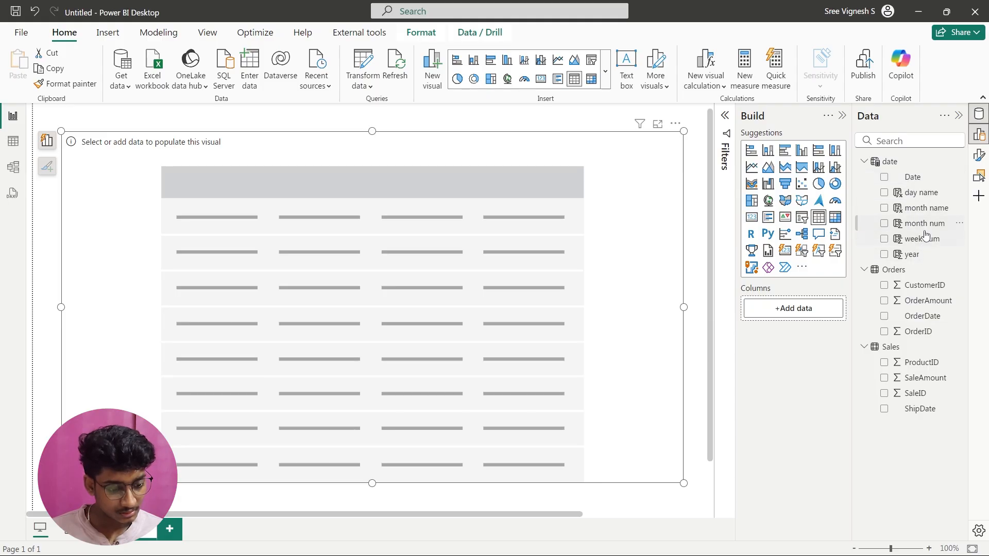
pyautogui.moveTo(926, 209); pyautogui.dragTo(383, 294)
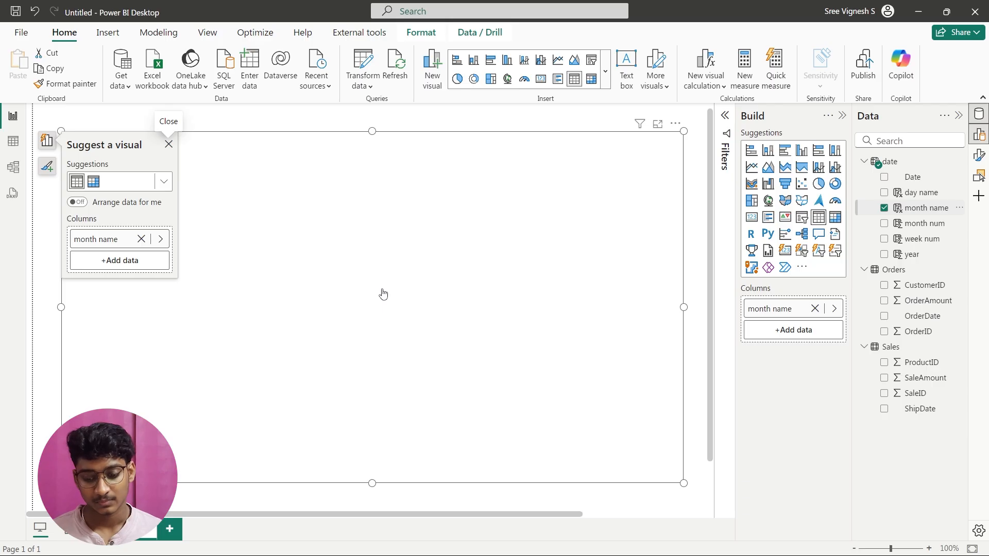
pyautogui.click(168, 144)
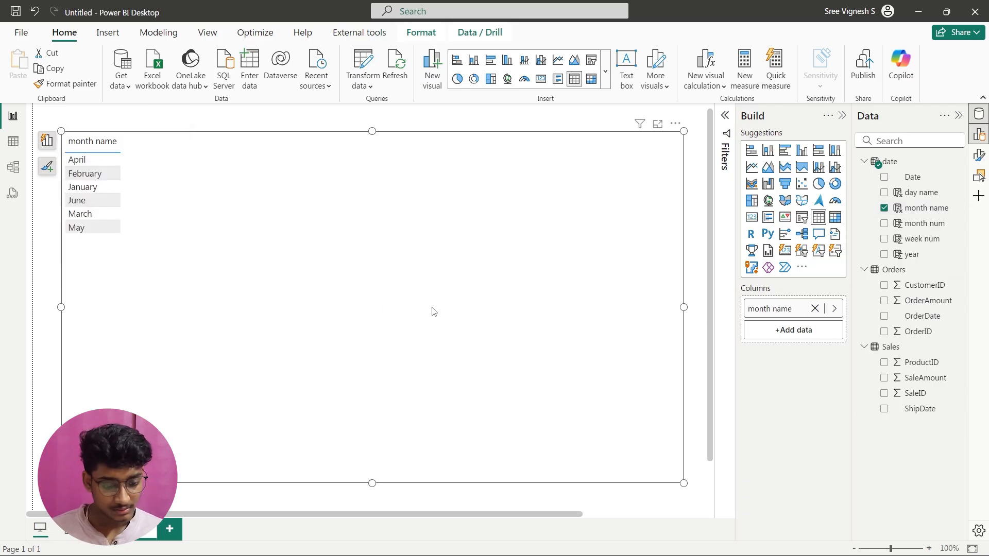
# Step: Add OrderAmount from Orders and SaleAmount from Sales as summed columns to the month name table visual
pyautogui.scroll(5, 296, 273)
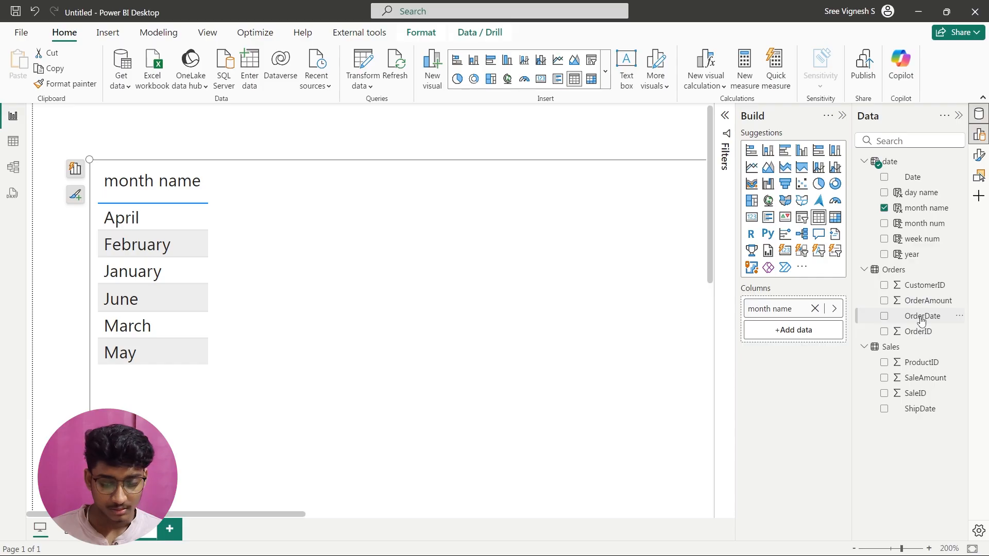
pyautogui.moveTo(925, 320); pyautogui.dragTo(810, 333)
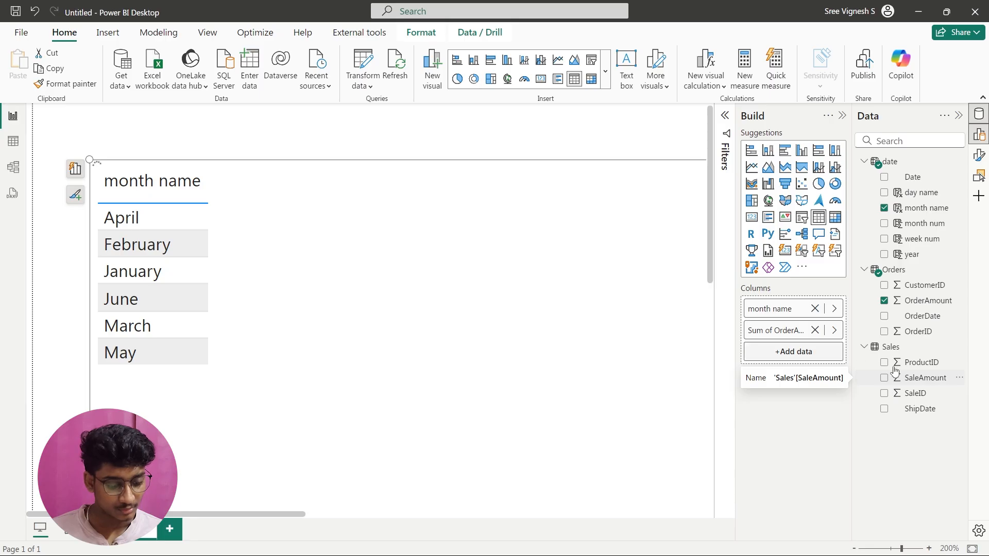
pyautogui.moveTo(913, 382); pyautogui.dragTo(766, 355)
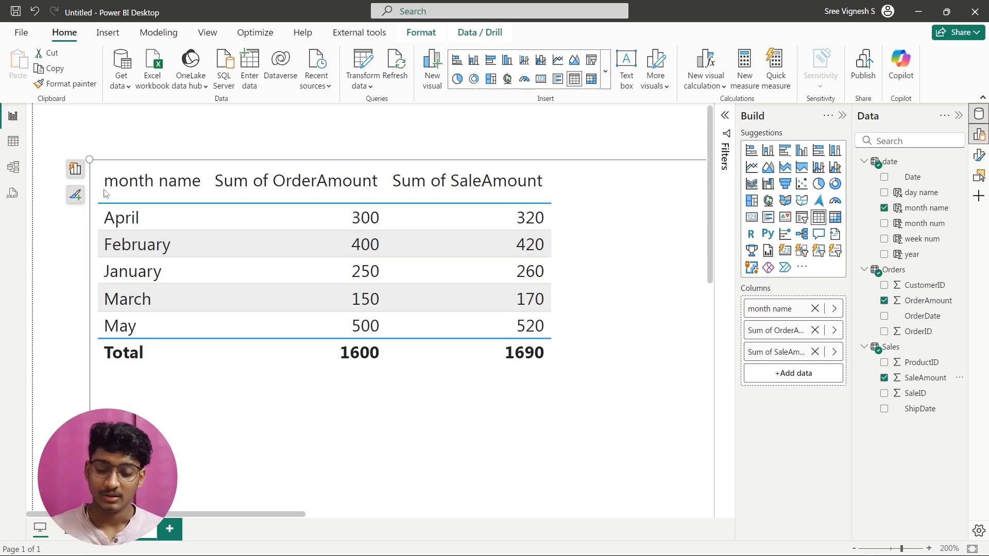
pyautogui.click(57, 270)
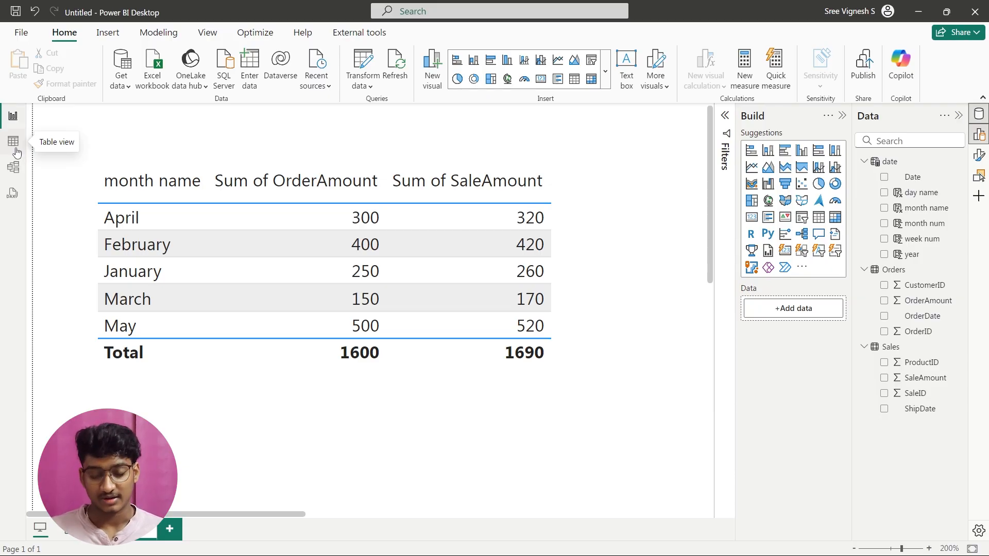
pyautogui.click(422, 400)
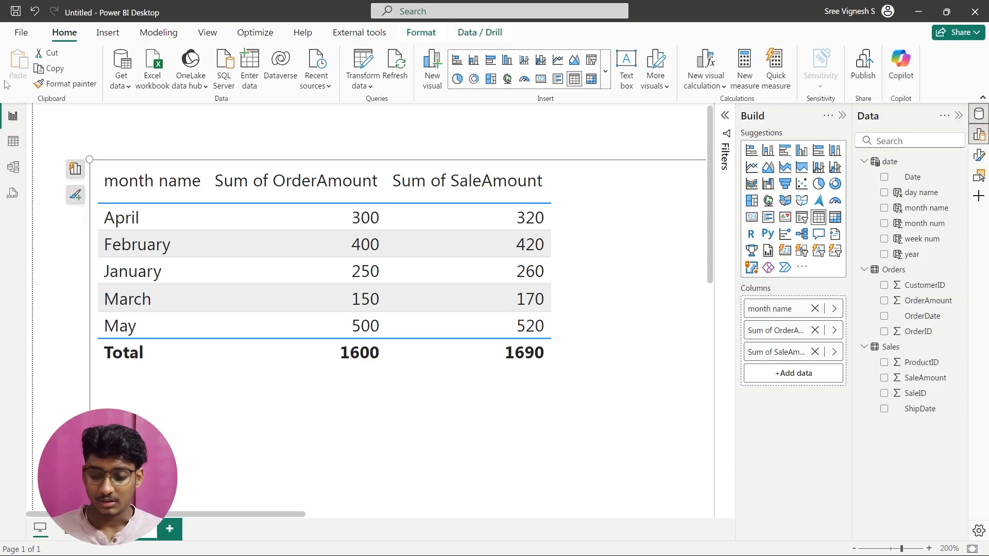
# Step: Delete the relationship between the date and Orders tables in the model, and return to the report page to check the table visual
pyautogui.click(13, 167)
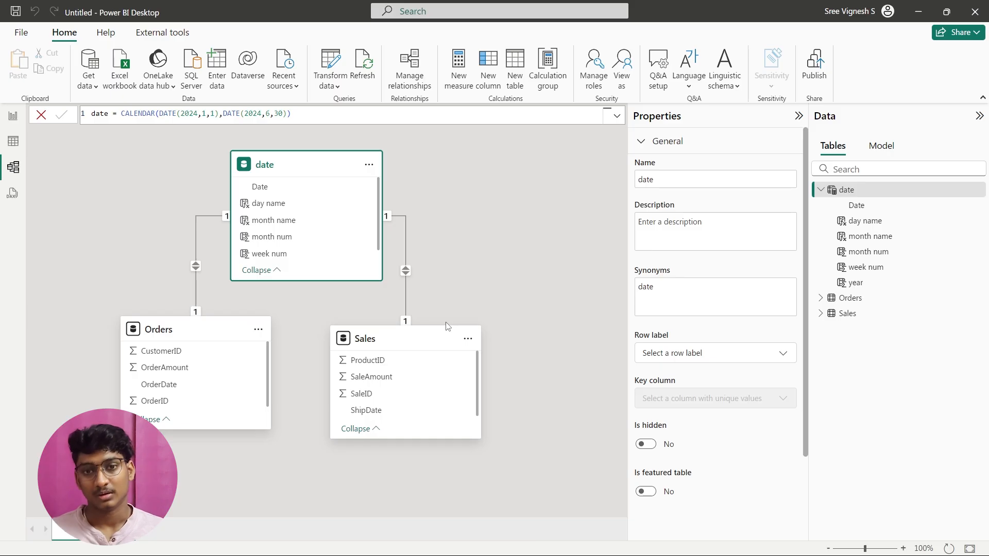
pyautogui.click(197, 232)
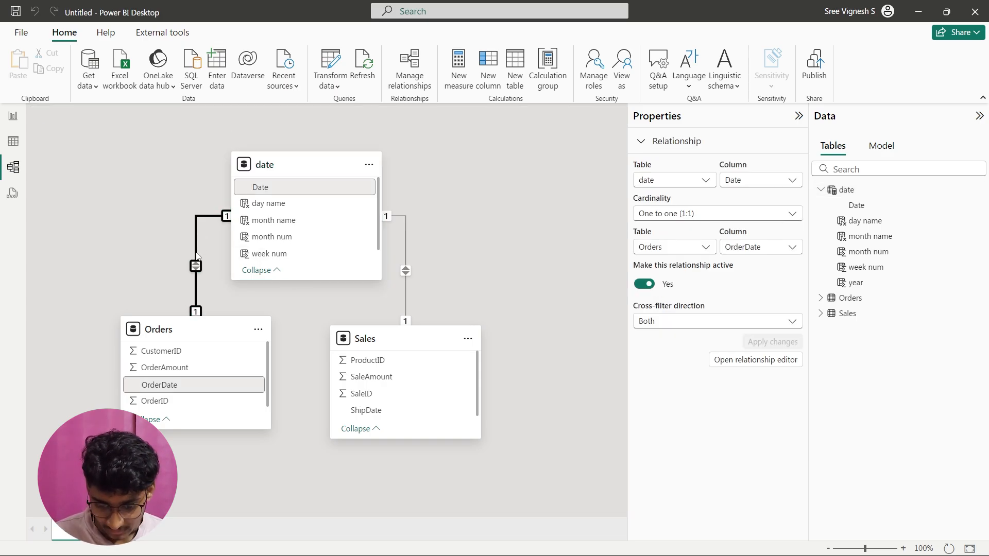
pyautogui.press('Delete')
pyautogui.click(563, 334)
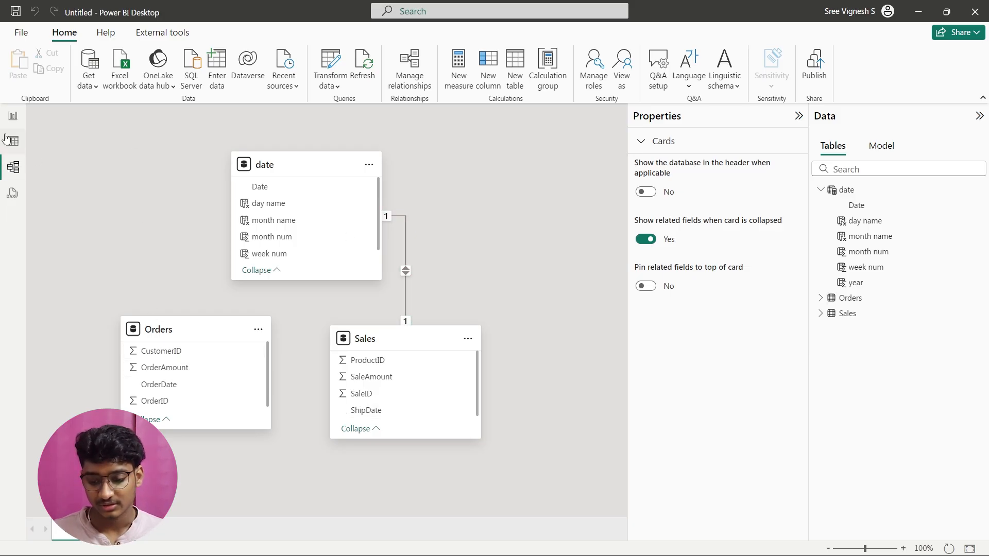
pyautogui.click(13, 141)
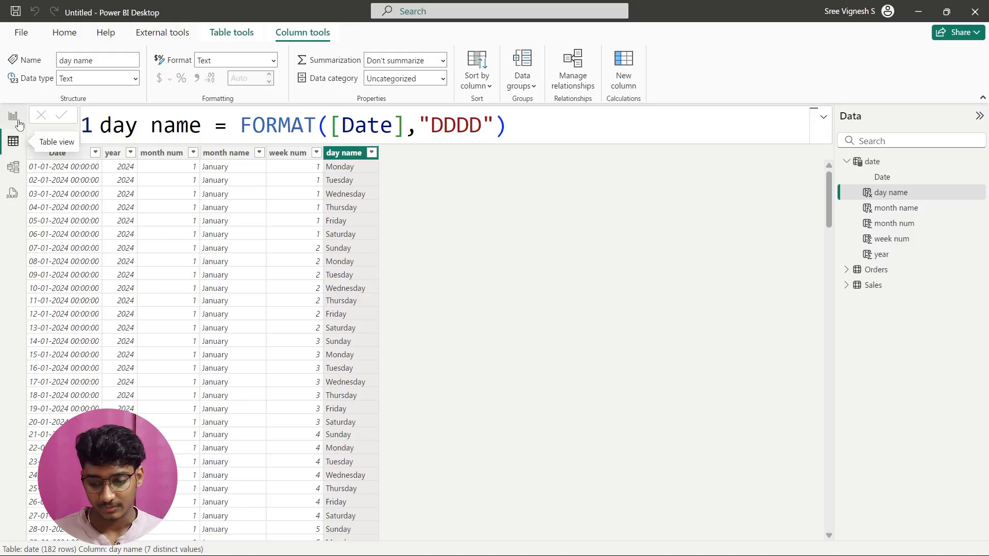
pyautogui.click(17, 122)
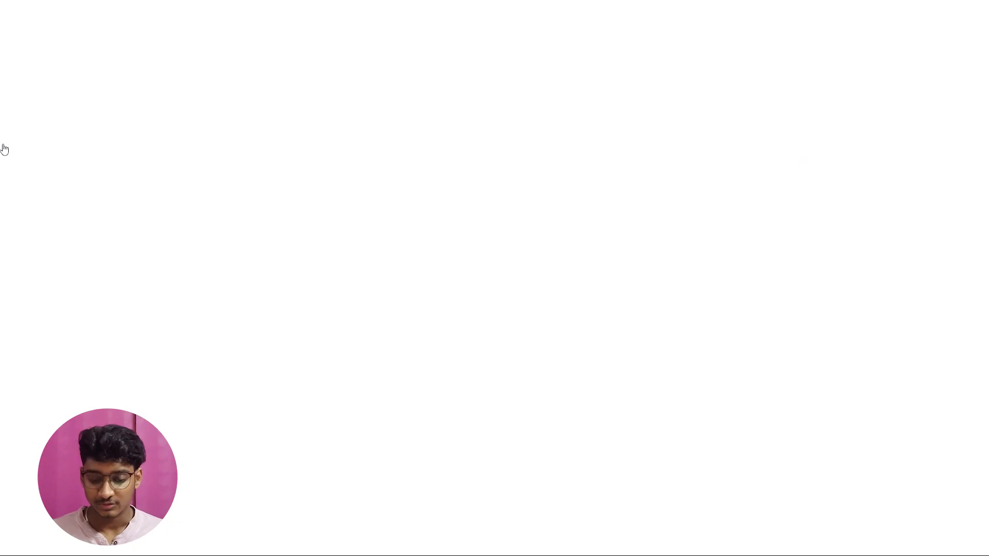
# Step: Delete the relationship between the date and Sales tables in the model
pyautogui.click(4, 147)
pyautogui.click(7, 169)
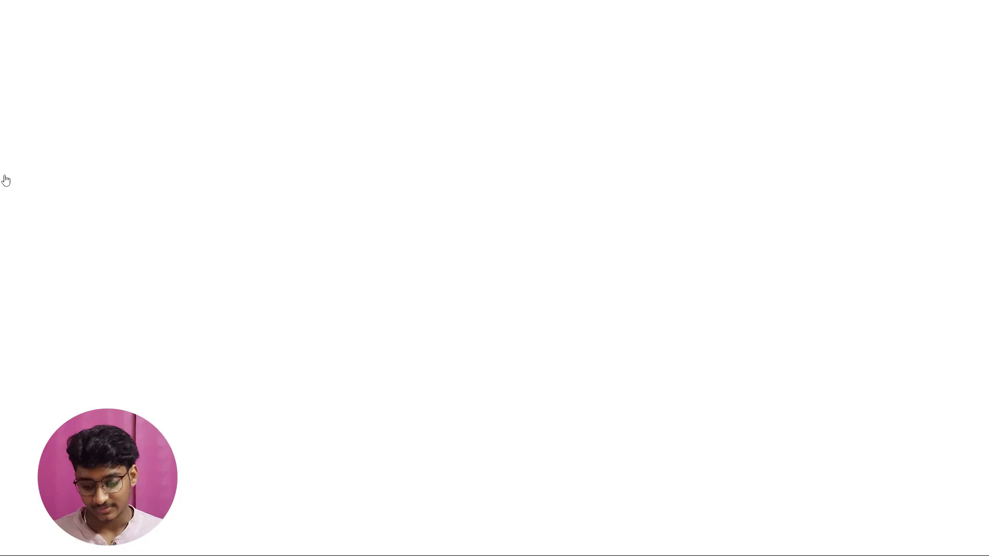
pyautogui.click(406, 266)
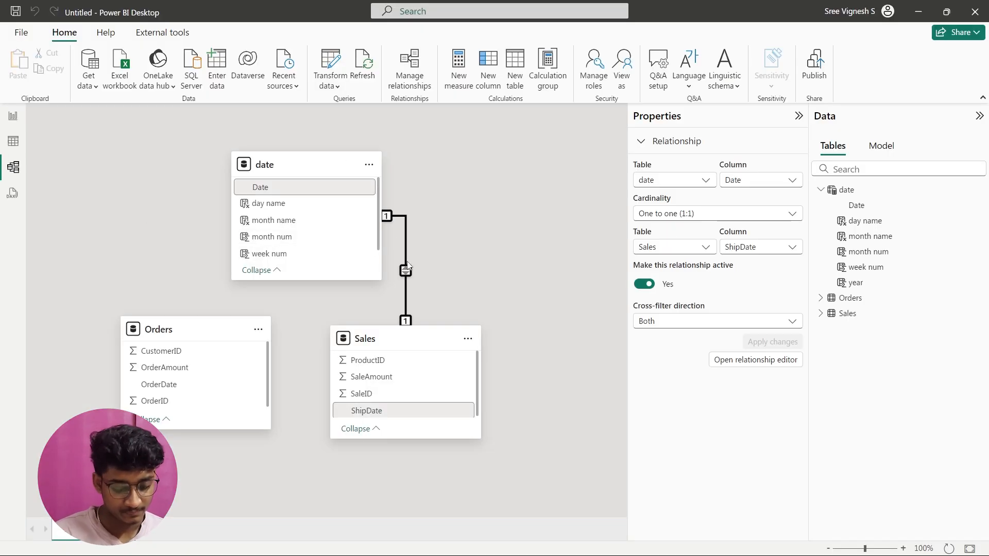
pyautogui.press('Delete')
pyautogui.click(581, 336)
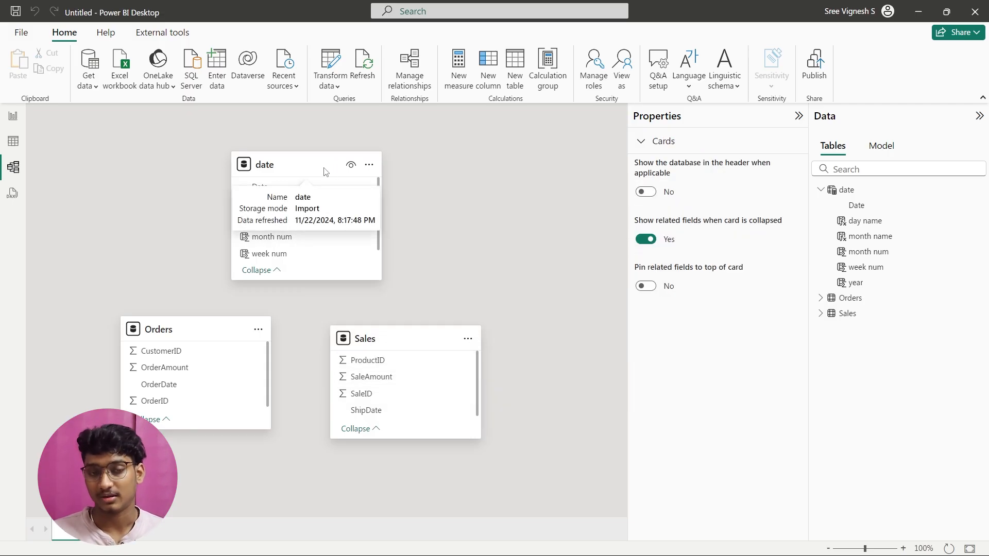
# Step: Delete the date table from the model, keeping only Orders and Sales
pyautogui.click(295, 174)
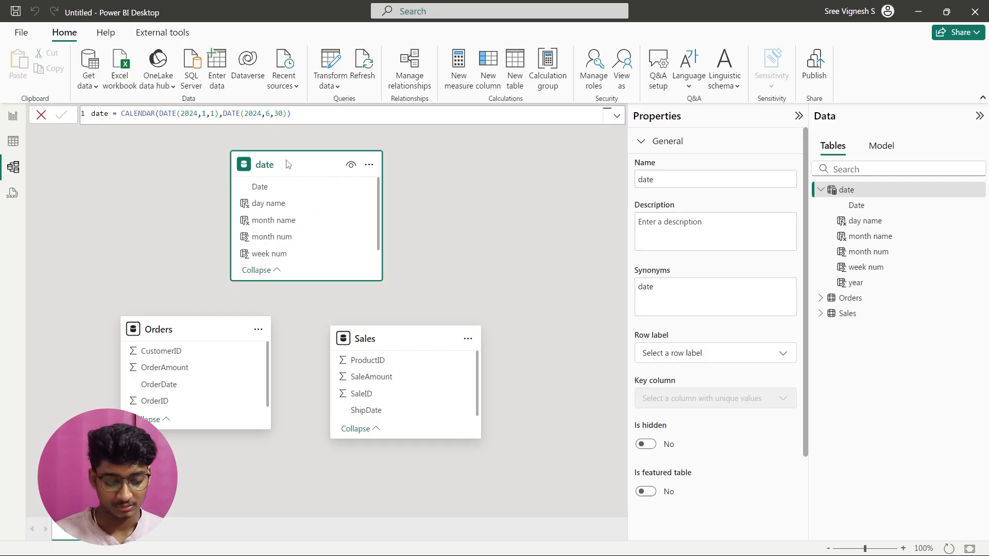
pyautogui.press('Delete')
pyautogui.click(564, 316)
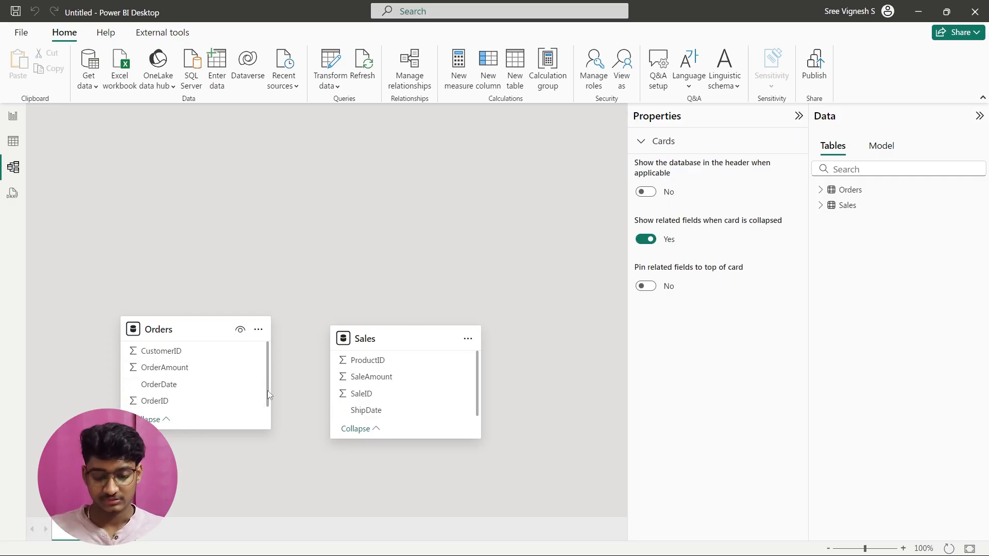
# Step: Switch to the Notion page "Create a date table", collapse the DAX section and expand the Power Query section
pyautogui.hotkey('alt', 'Tab')
pyautogui.hotkey('alt', 'Tab')
pyautogui.hotkey('alt', 'Tab')
pyautogui.hotkey('alt', 'Tab')
pyautogui.hotkey('alt', 'Tab')
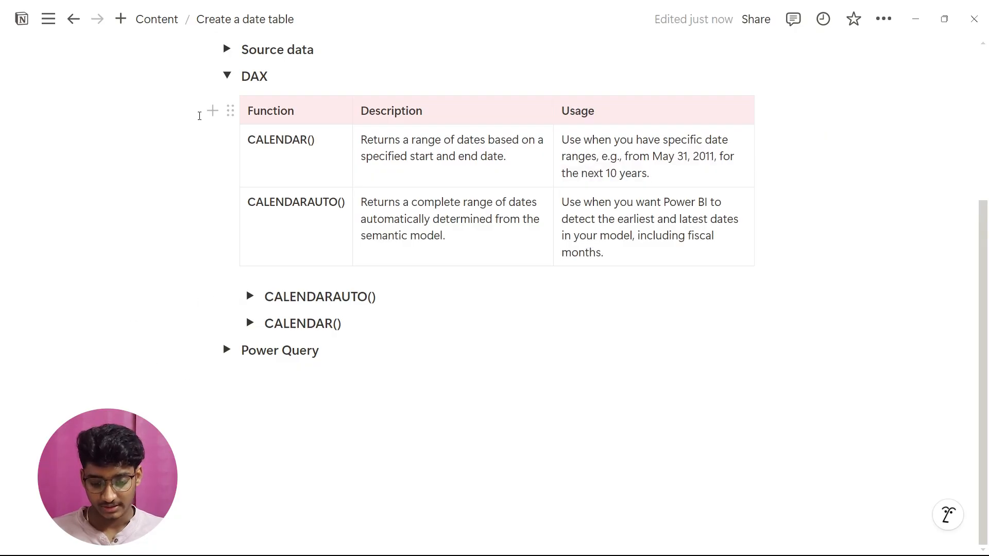
pyautogui.click(227, 76)
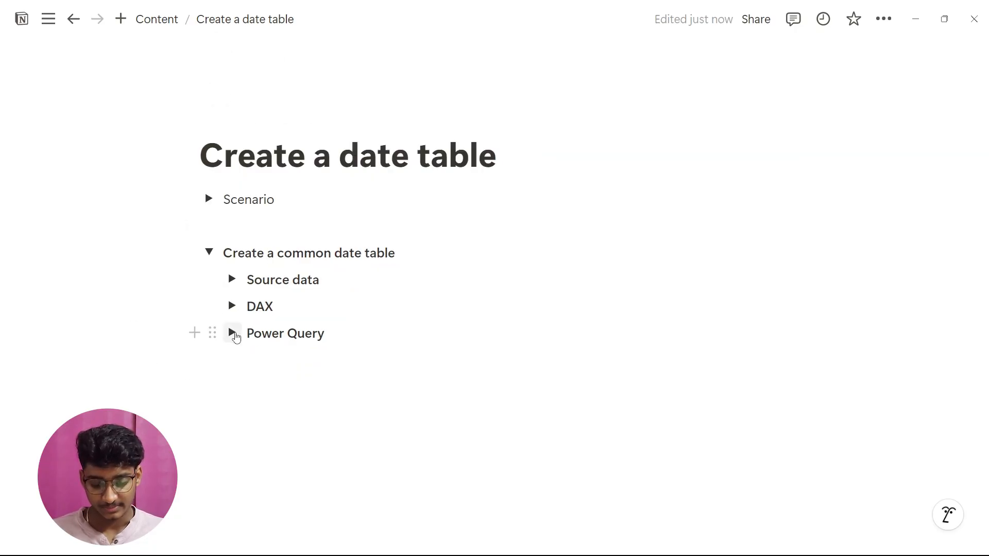
pyautogui.click(232, 333)
pyautogui.scroll(-1, 362, 338)
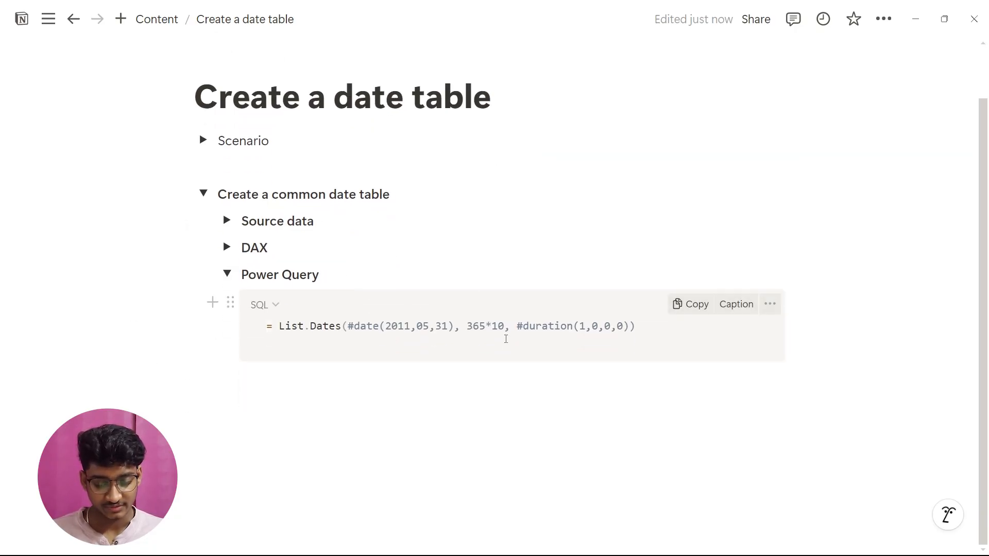
# Step: Copy the formula = List.Dates(#date(2011,05,31), 365*10, #duration(1,0,0,0)), collapse the Power Query section and switch back to Power BI Desktop
pyautogui.moveTo(650, 327); pyautogui.dragTo(267, 331)
pyautogui.hotkey('ctrl', 'c')
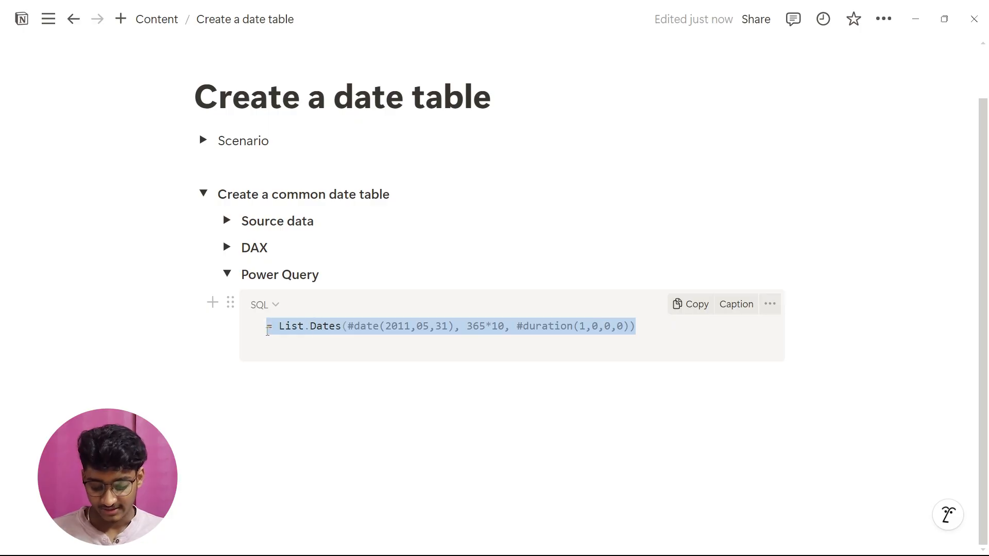
pyautogui.click(478, 351)
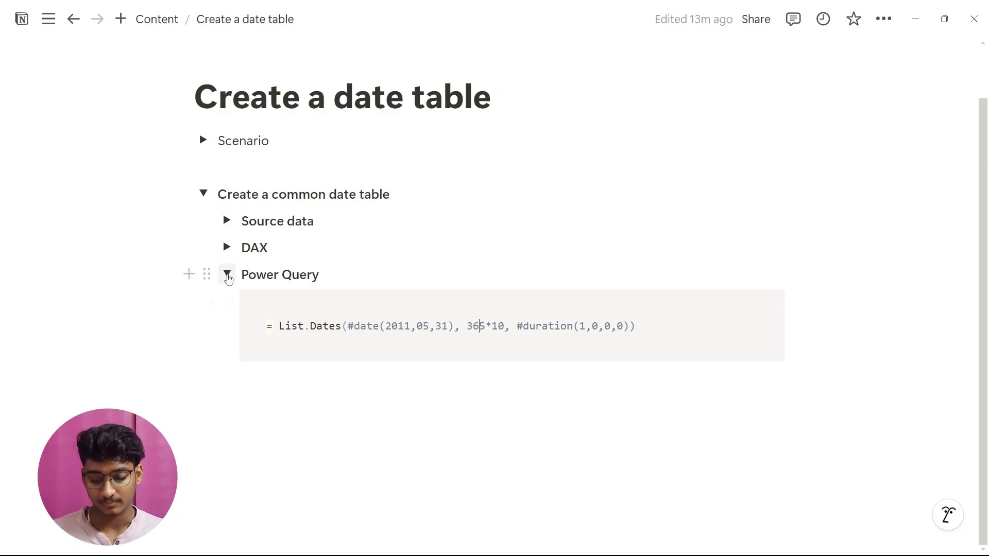
pyautogui.click(227, 275)
pyautogui.hotkey('alt', 'Tab')
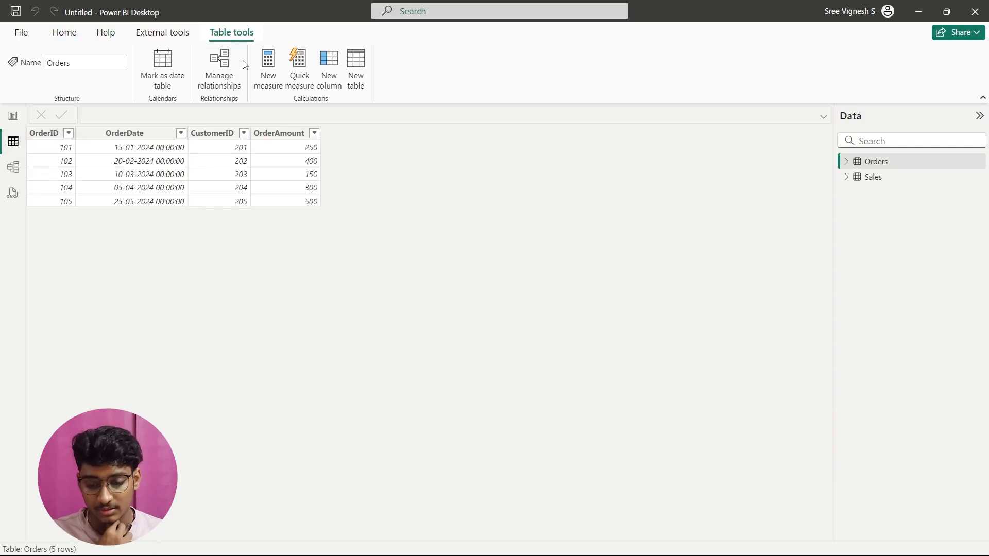
# Step: Open the Power Query Editor to transform data and create a new blank query
pyautogui.click(64, 32)
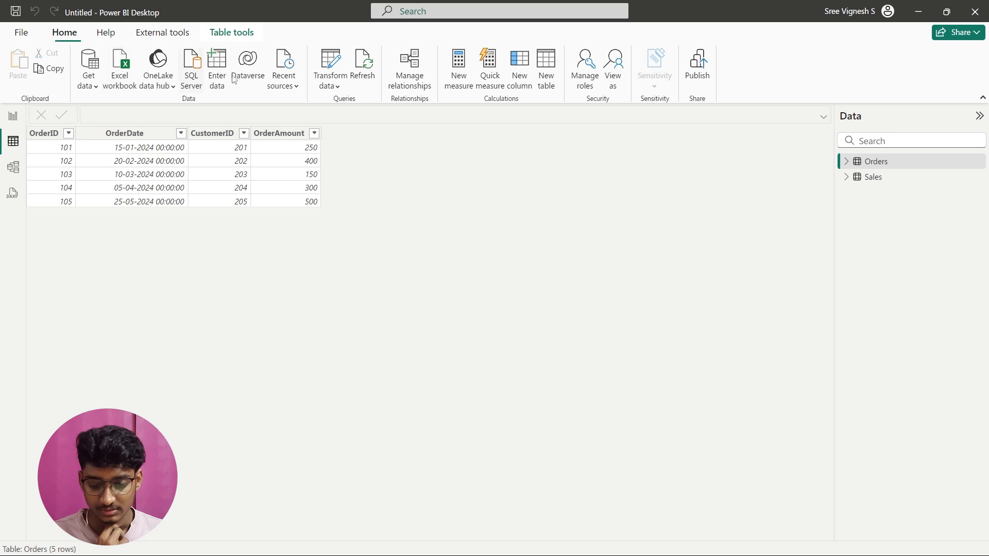
pyautogui.click(330, 70)
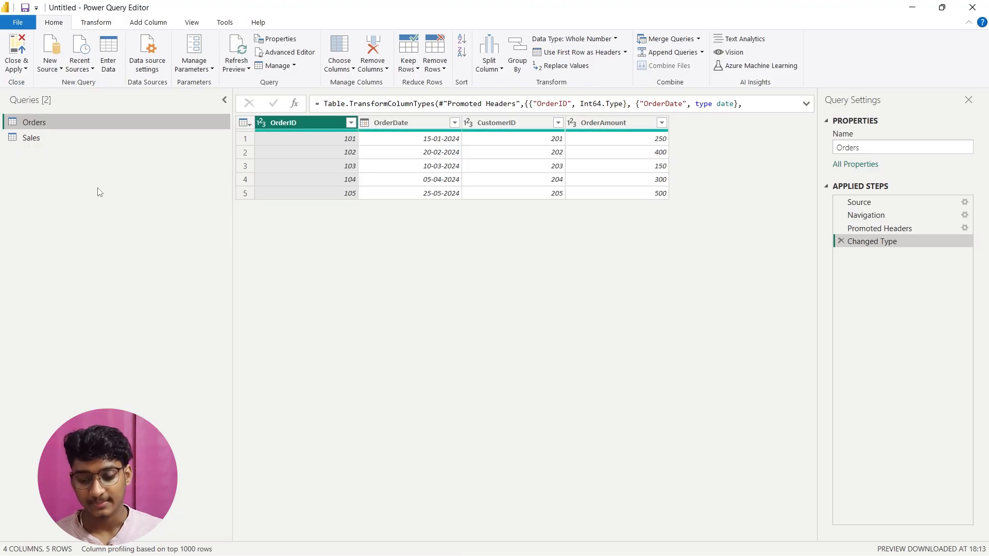
pyautogui.rightClick(73, 182)
pyautogui.moveTo(116, 208)
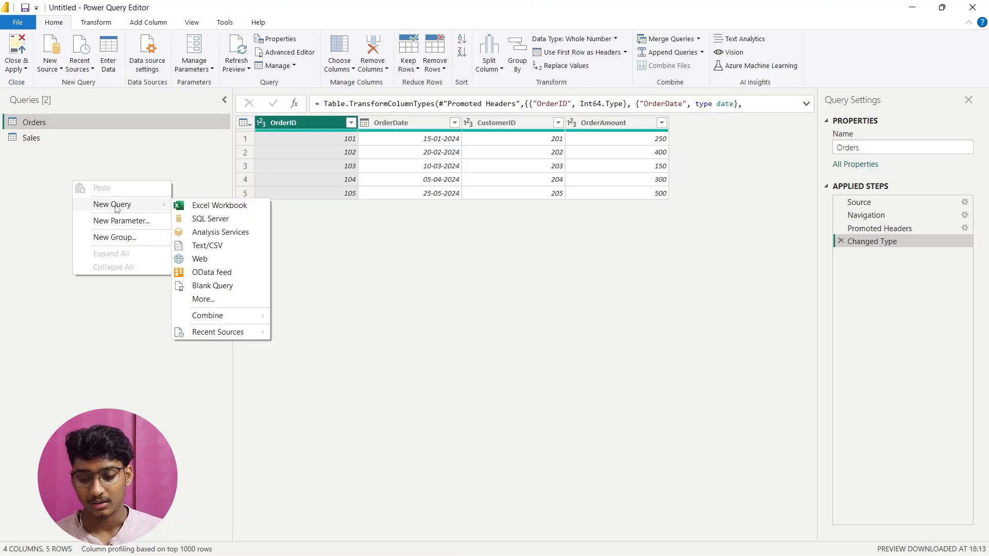
pyautogui.click(231, 287)
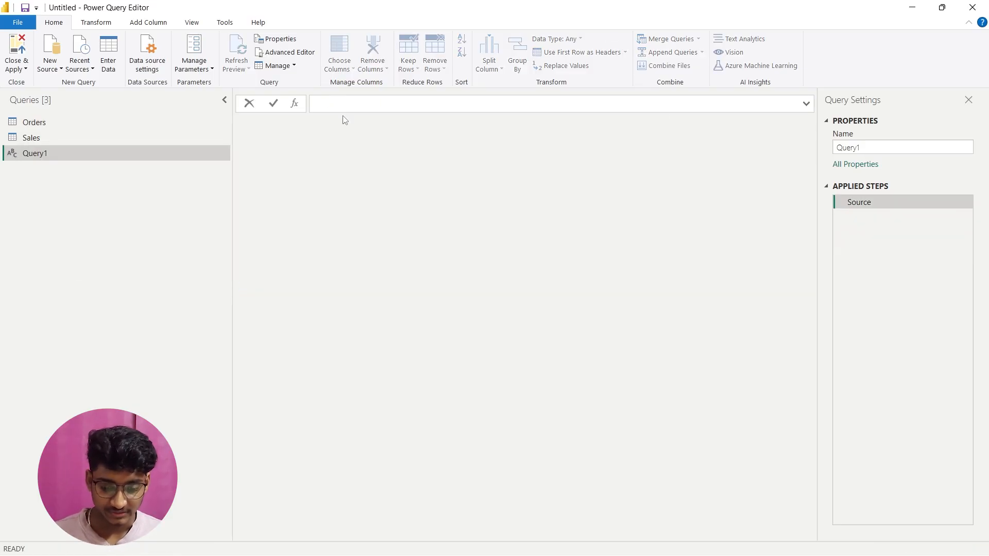
# Step: Set the blank query's formula to the copied = List.Dates(#date(2011,05,31), 365*10, #duration(1,0,0,0)) and expand the formula area
pyautogui.hotkey('ctrl', 'v')
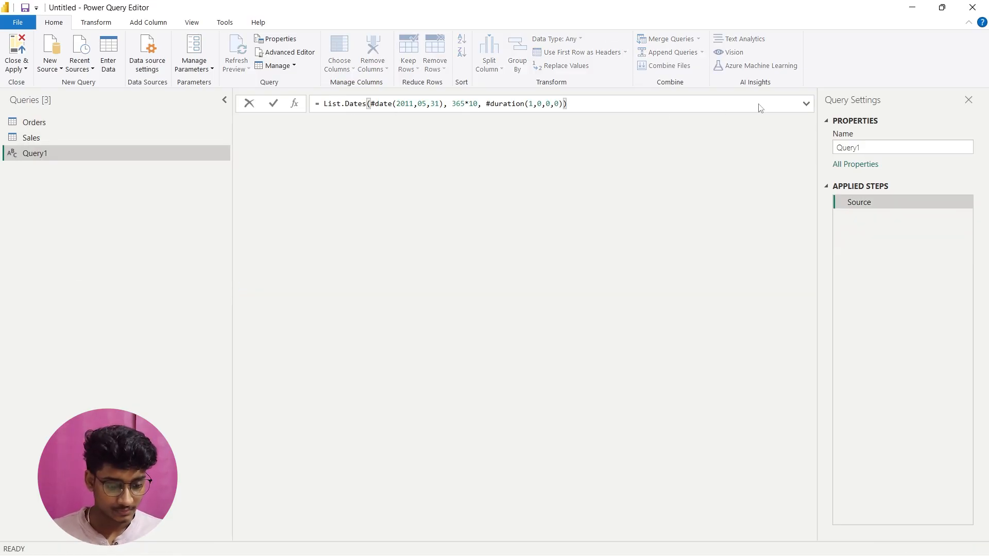
pyautogui.press('Return')
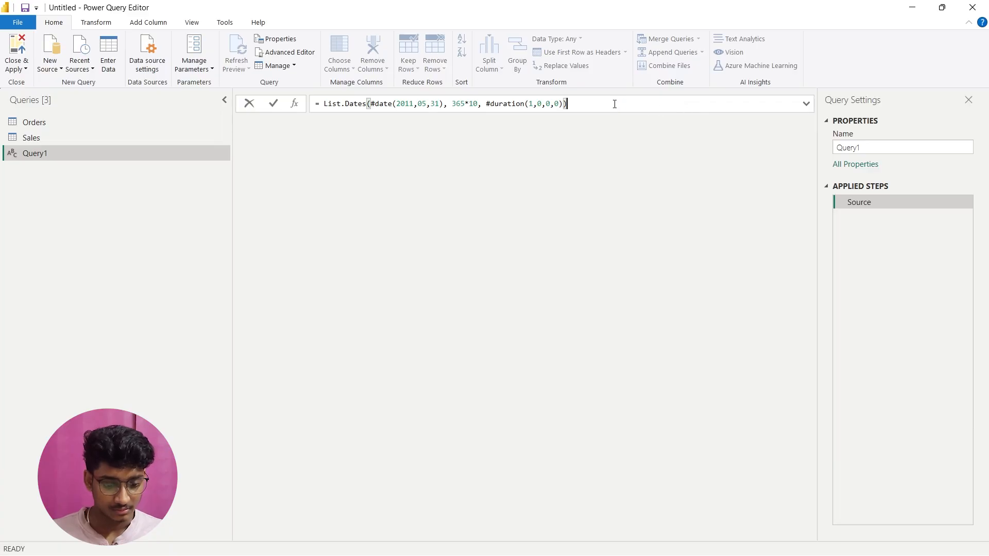
pyautogui.press('Return')
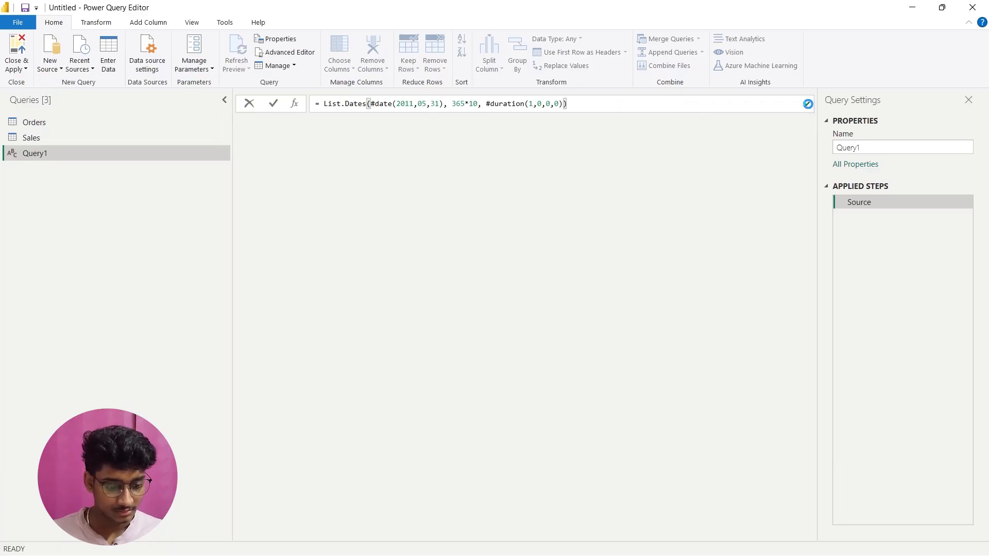
pyautogui.click(806, 104)
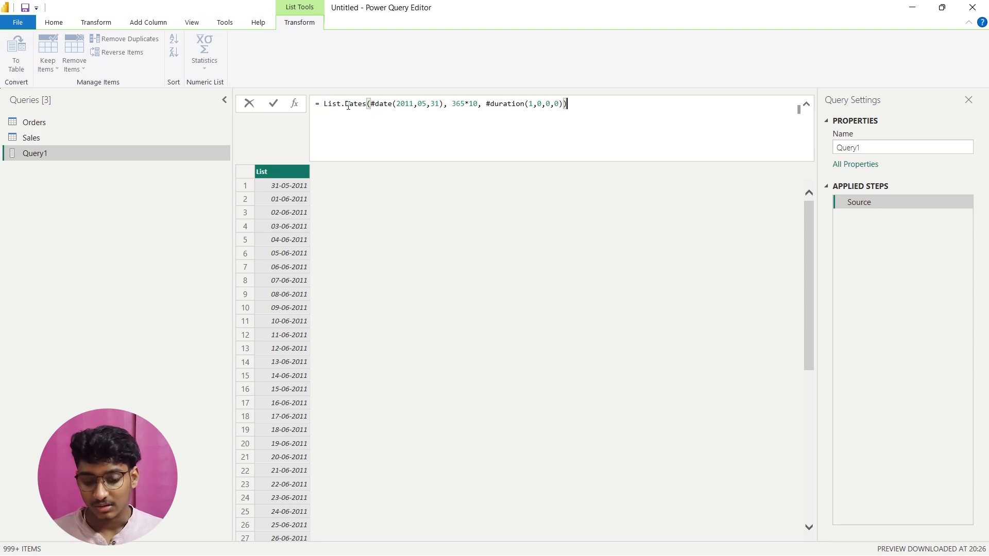
# Step: Clear the whole List.Dates formula of Query1, including the equals sign
pyautogui.moveTo(567, 103); pyautogui.dragTo(325, 103)
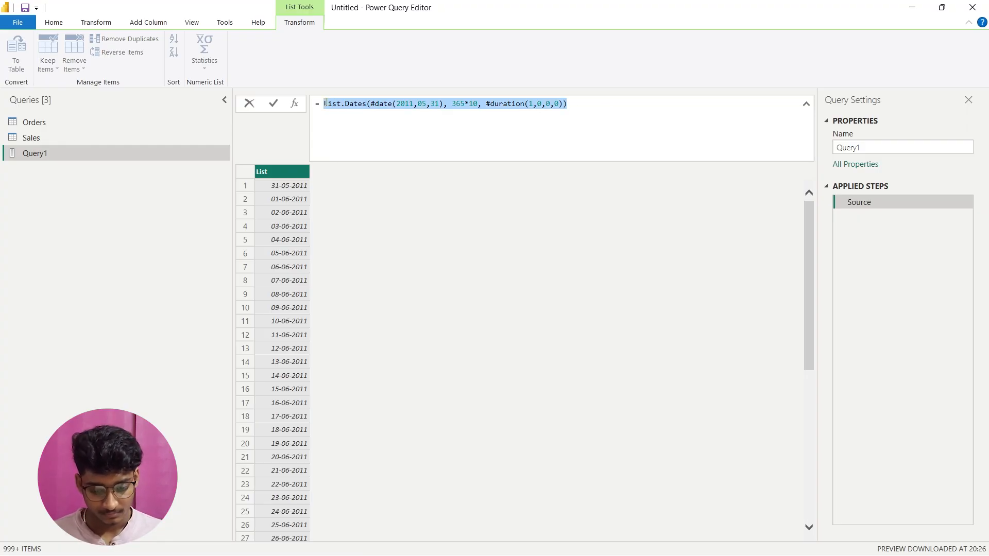
pyautogui.press('BackSpace')
pyautogui.write('lis')
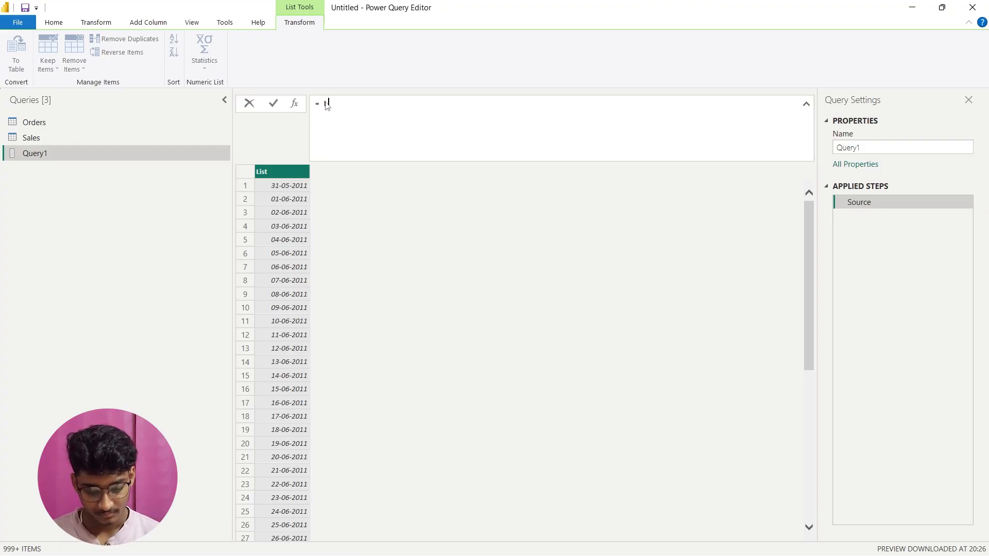
pyautogui.write('t')
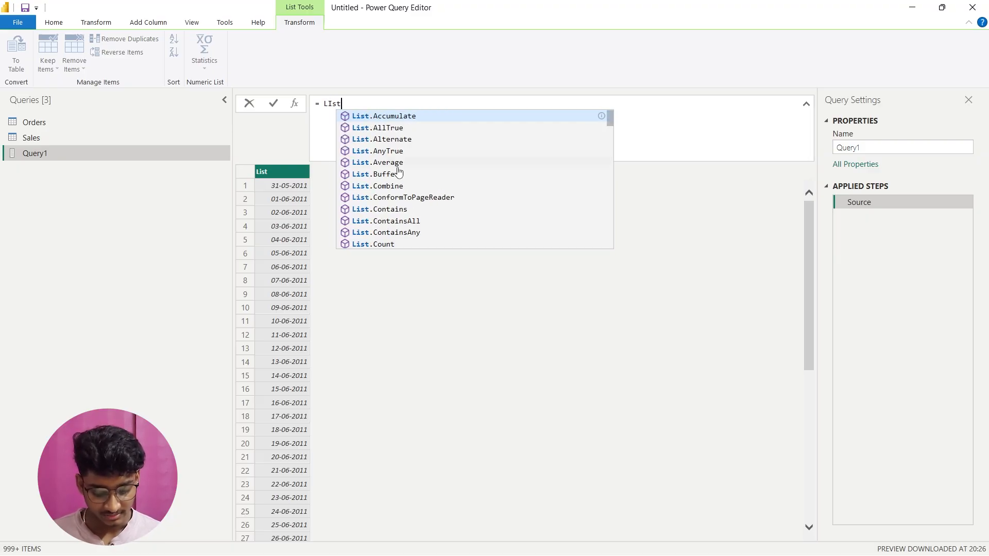
pyautogui.write('.da')
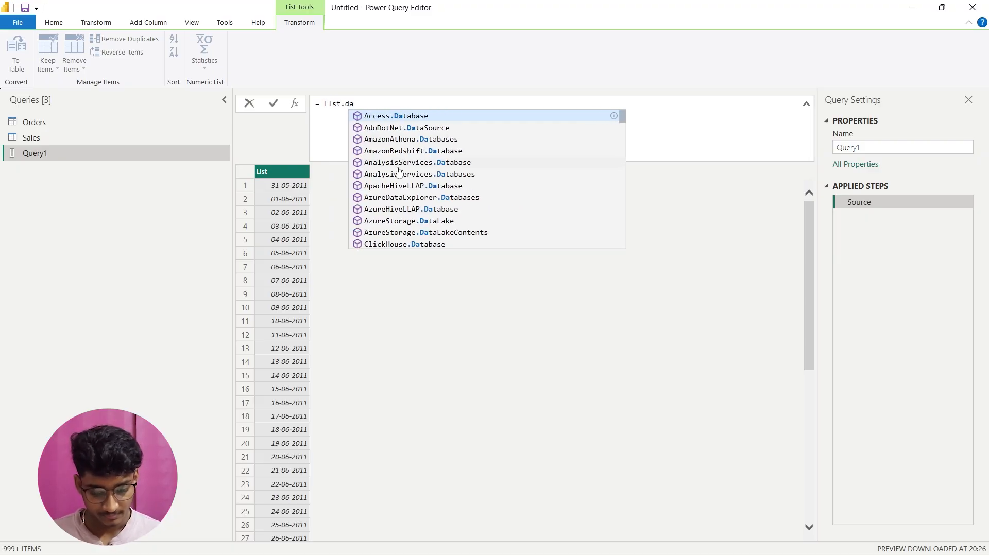
pyautogui.press('BackSpace')
pyautogui.press('BackSpace')
pyautogui.press('BackSpace')
pyautogui.press('BackSpace')
pyautogui.press('BackSpace')
pyautogui.press('BackSpace')
pyautogui.press('BackSpace')
pyautogui.press('BackSpace')
pyautogui.press('BackSpace')
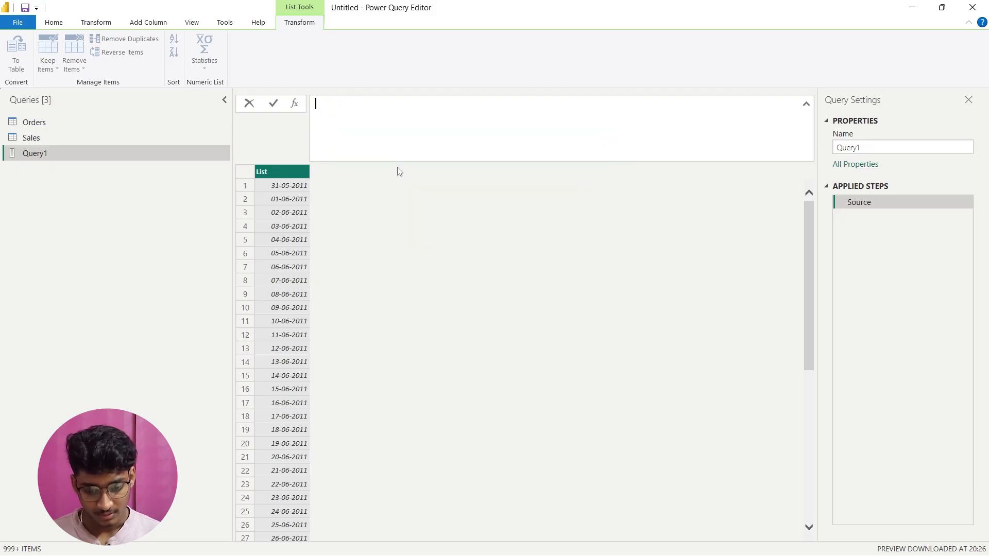
# Step: Start rewriting Query1's formula as = List.Dates(#date) using the List.Dates function, with #date as the start argument
pyautogui.write('=')
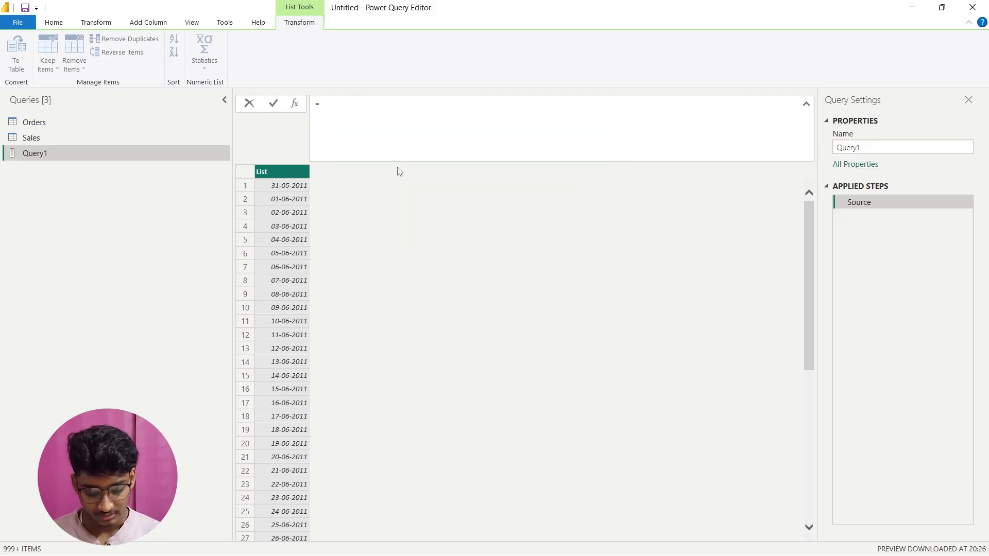
pyautogui.write(' list.')
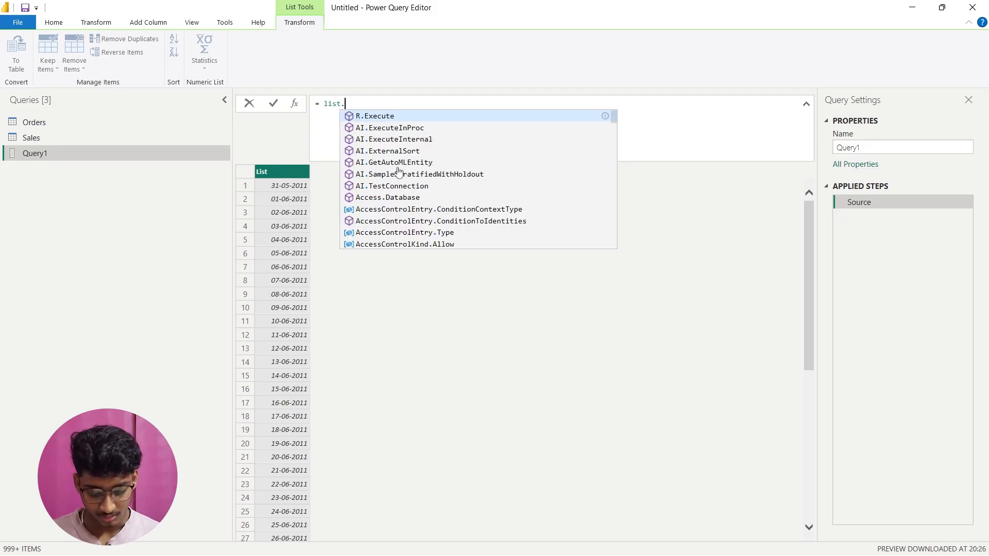
pyautogui.write('date')
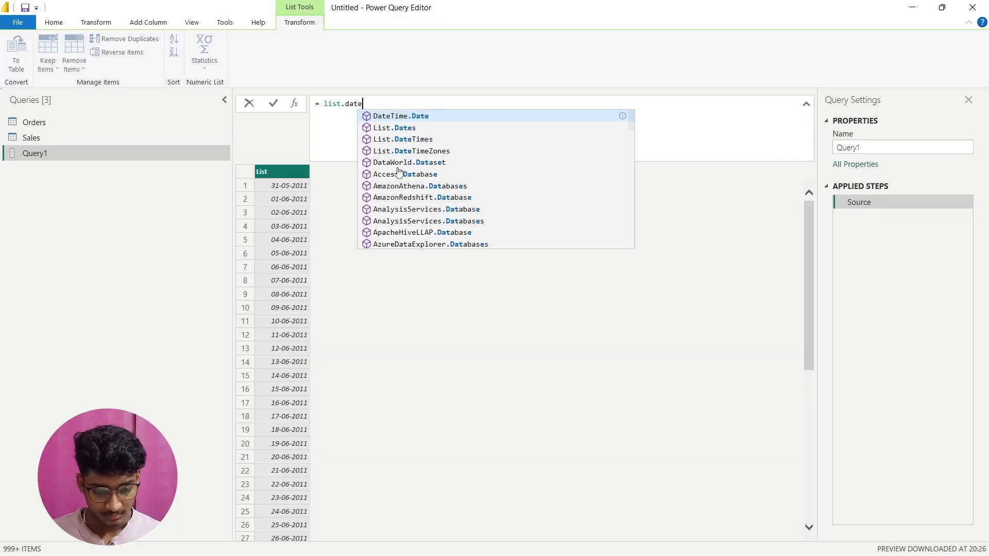
pyautogui.press('Down')
pyautogui.press('Tab')
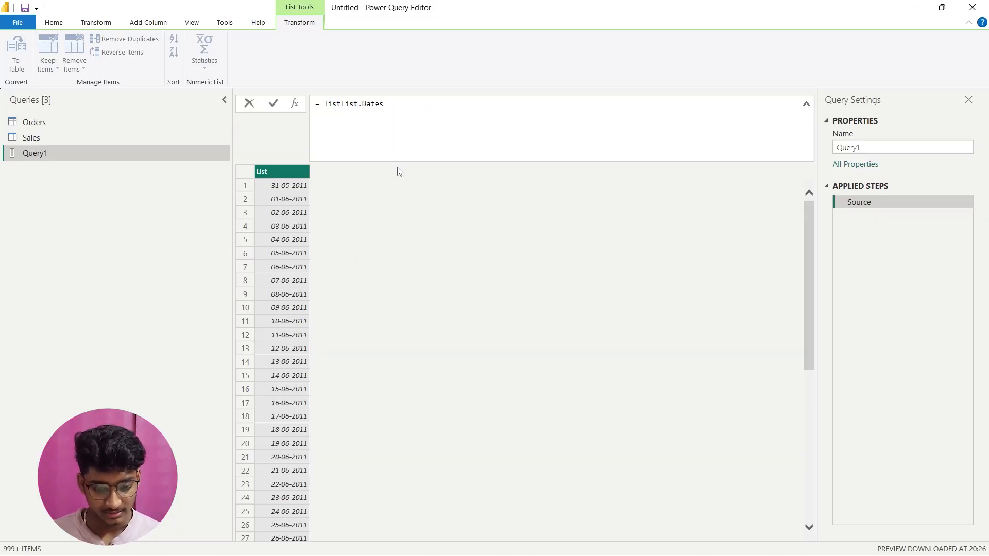
pyautogui.moveTo(340, 108); pyautogui.dragTo(325, 107)
pyautogui.press('BackSpace')
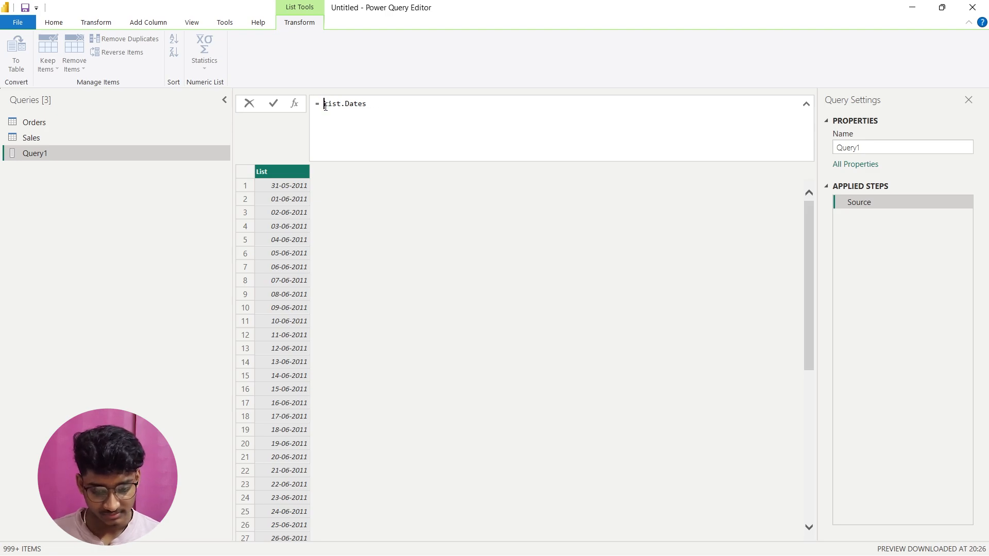
pyautogui.click(380, 109)
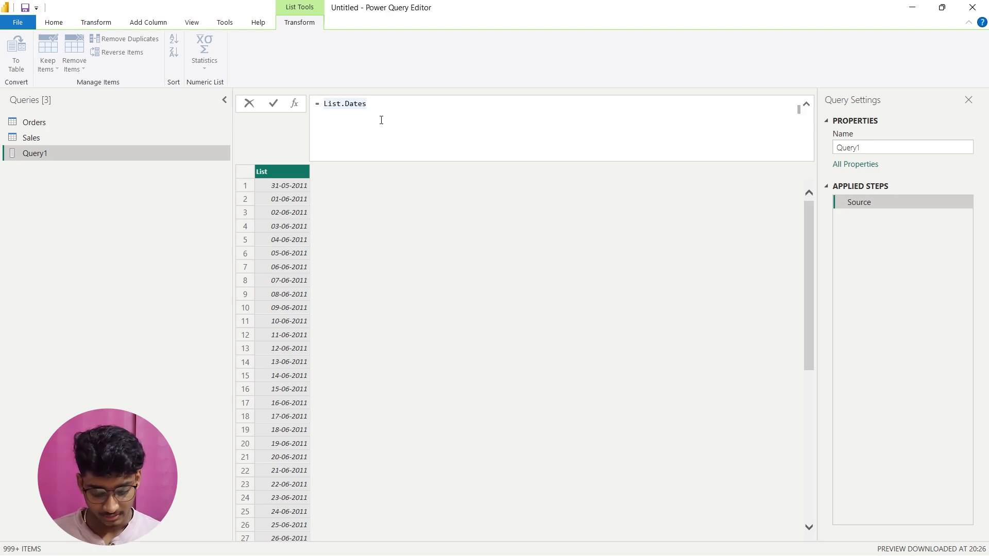
pyautogui.write('(')
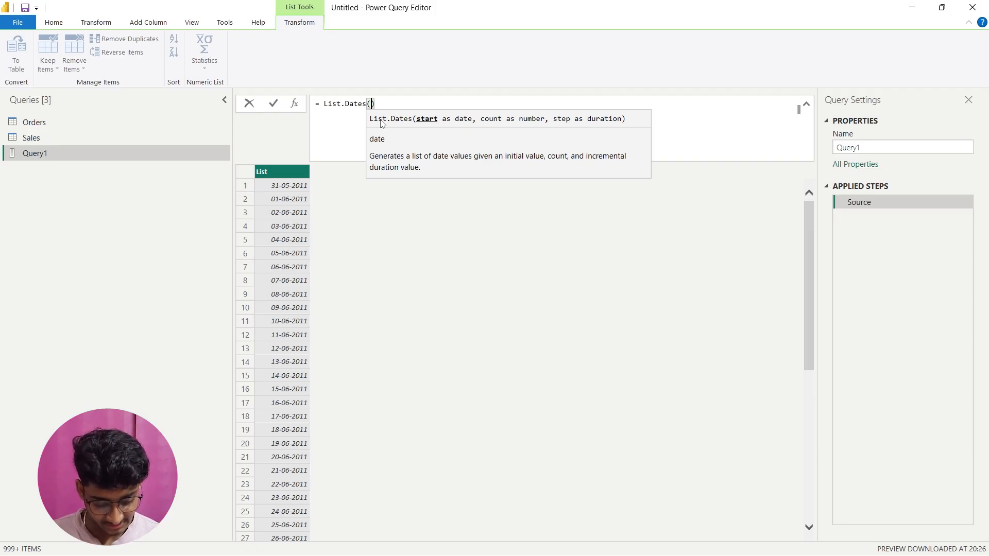
pyautogui.write('#da')
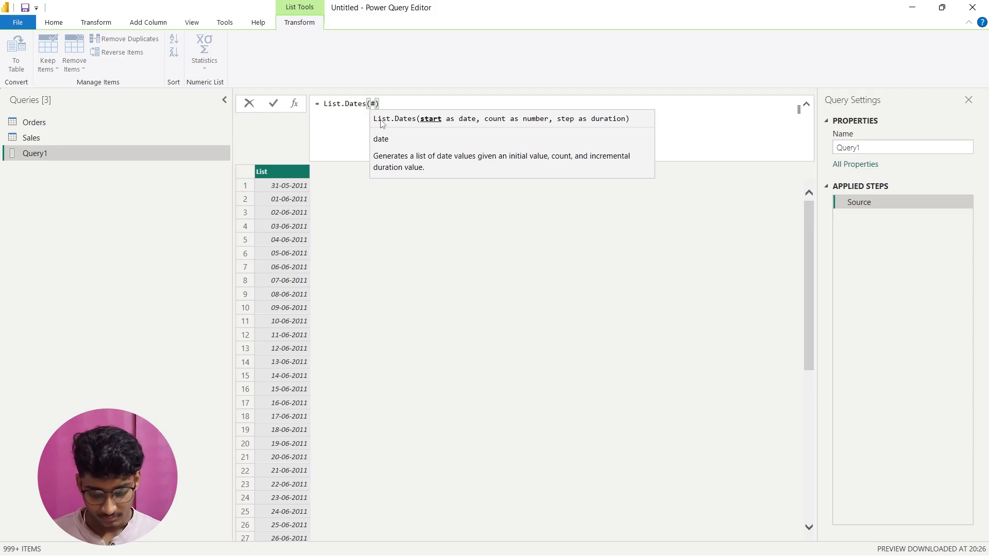
pyautogui.write('te')
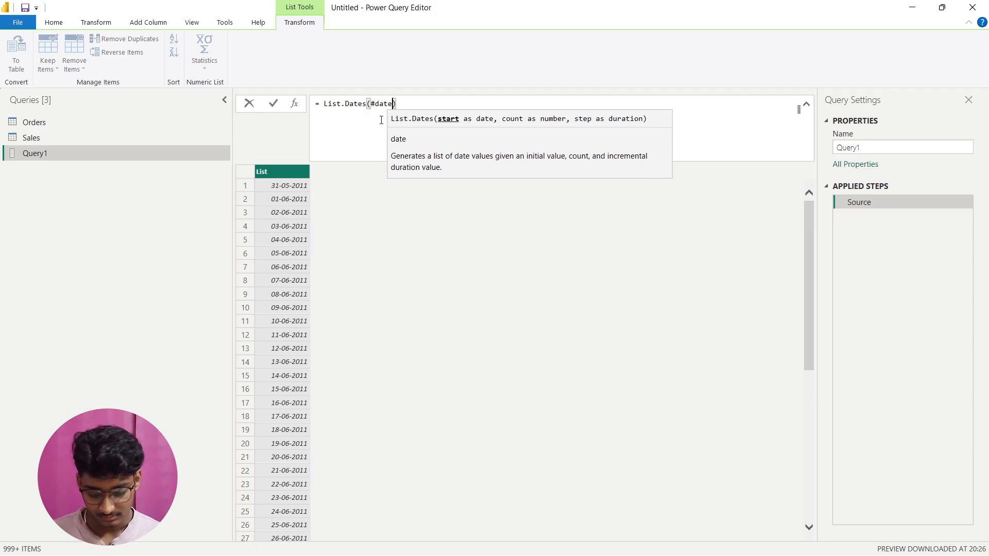
# Step: Switch to the Notion page and expand the Power Query section to check the List.Dates formula's arguments
pyautogui.hotkey('alt', 'Tab')
pyautogui.hotkey('alt', 'Tab')
pyautogui.hotkey('alt', 'Tab')
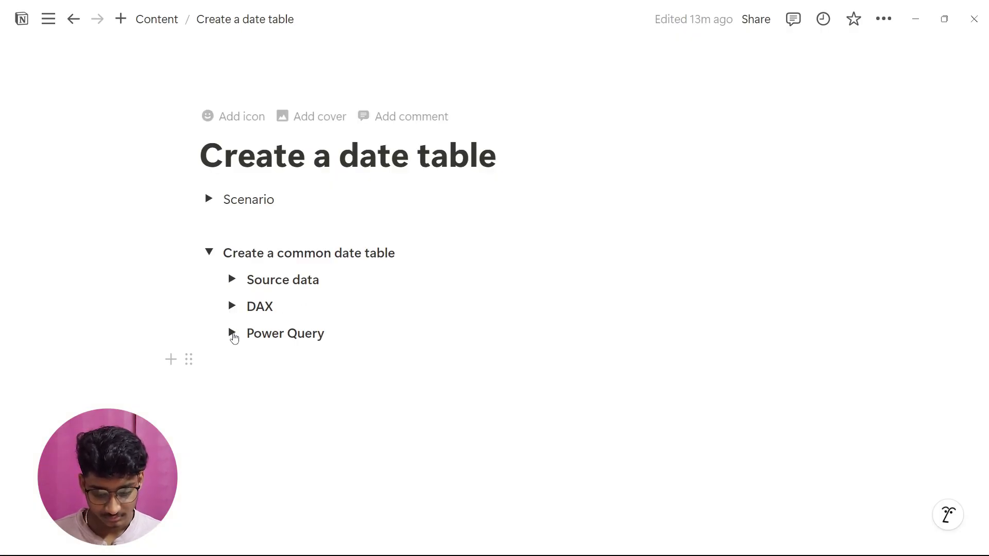
pyautogui.click(231, 334)
pyautogui.click(231, 334)
pyautogui.click(231, 333)
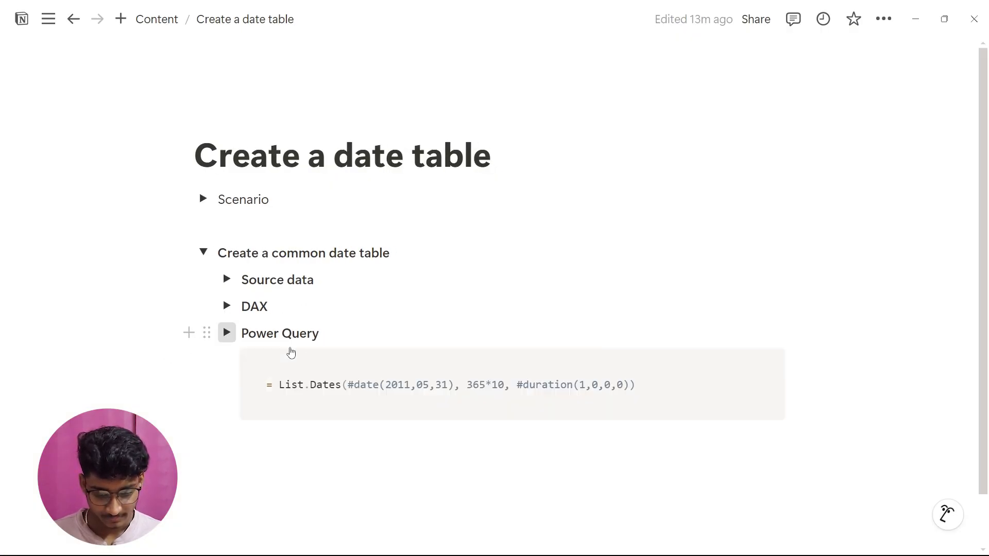
# Step: Compare Query1's unfinished formula in Power Query Editor with the List.Dates example on the Notion page, ending back in Power Query Editor
pyautogui.hotkey('alt', 'Tab')
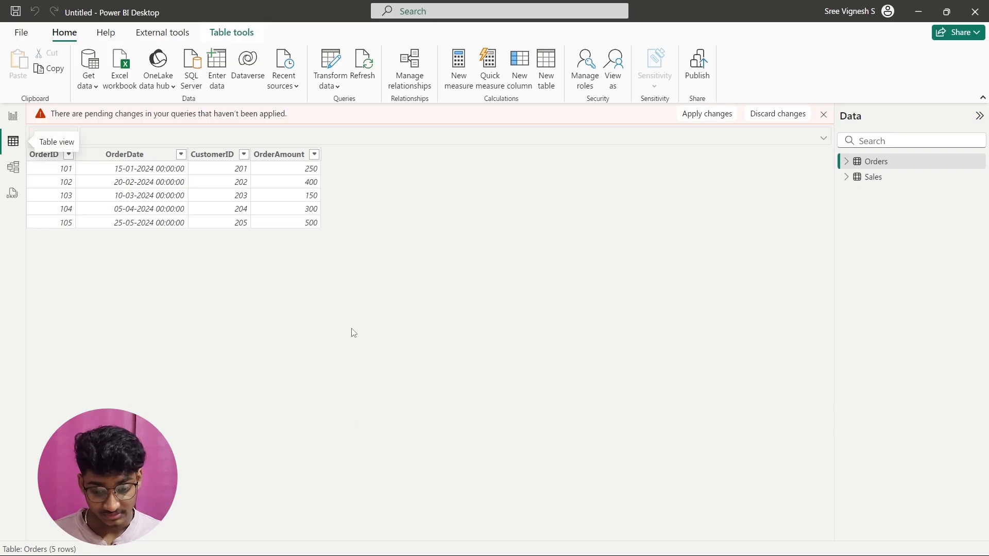
pyautogui.hotkey('alt', 'Tab')
pyautogui.hotkey('alt', 'Tab')
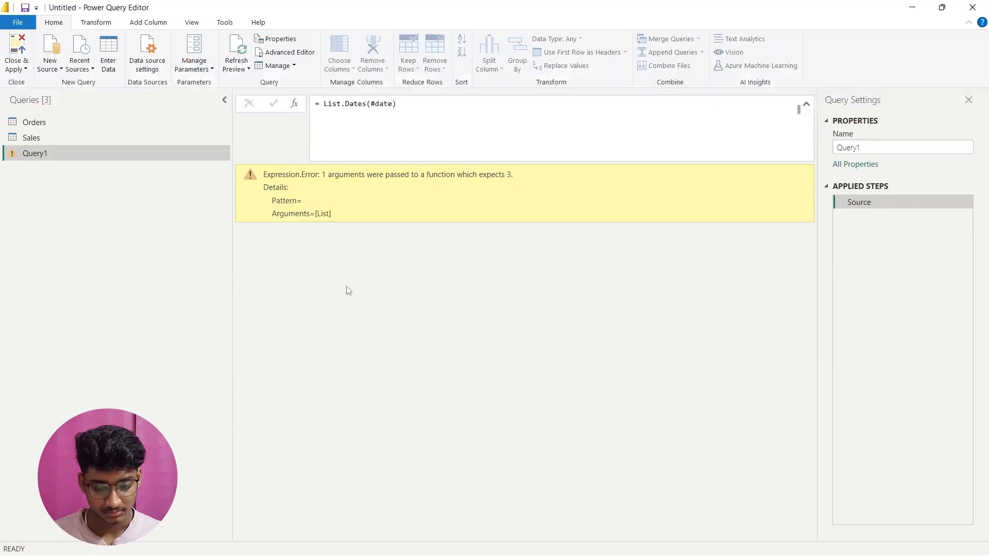
pyautogui.click(394, 105)
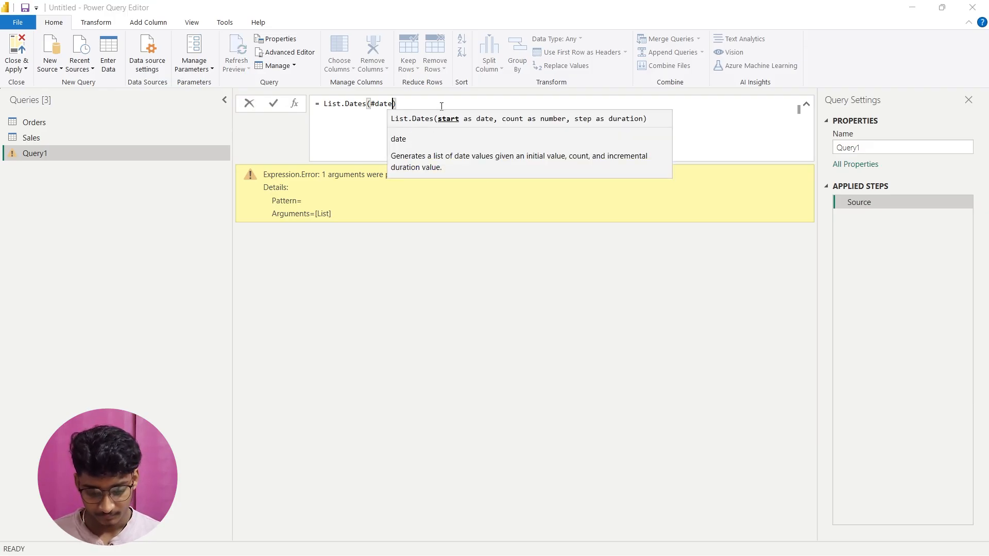
pyautogui.hotkey('alt', 'Tab')
pyautogui.hotkey('alt', 'Tab')
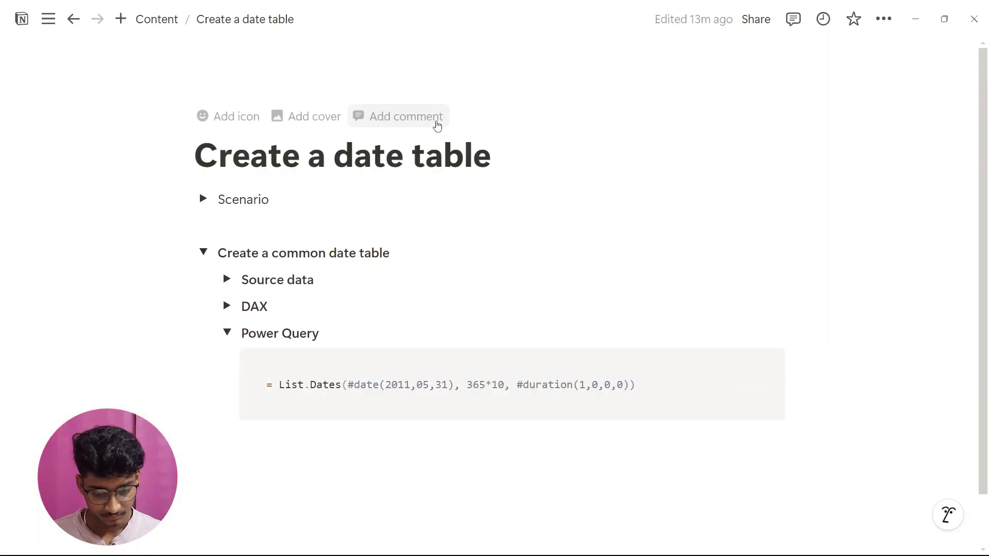
pyautogui.hotkey('alt', 'Tab')
pyautogui.hotkey('alt', 'Tab')
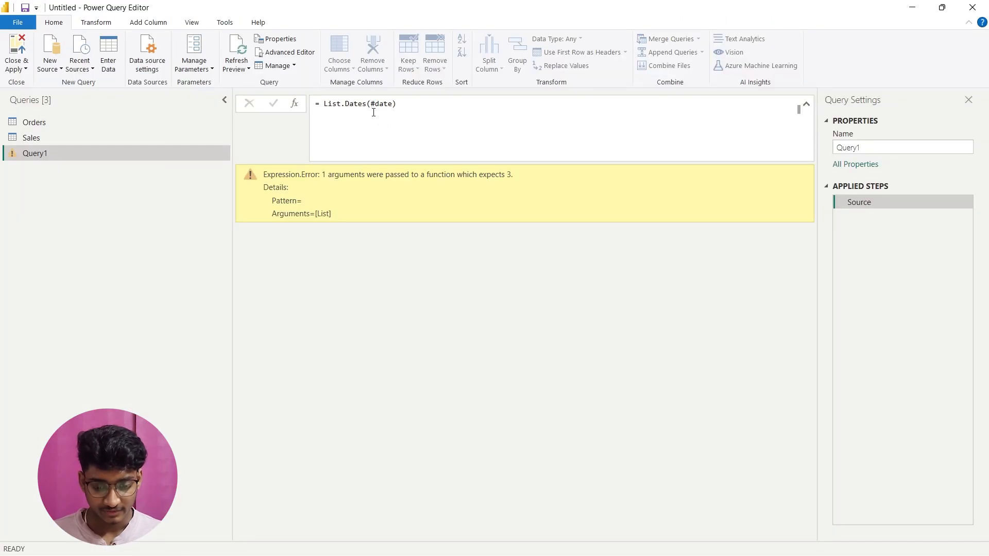
# Step: Give the #date start argument in Query1's List.Dates formula the values (2024,01,01)
pyautogui.click(390, 108)
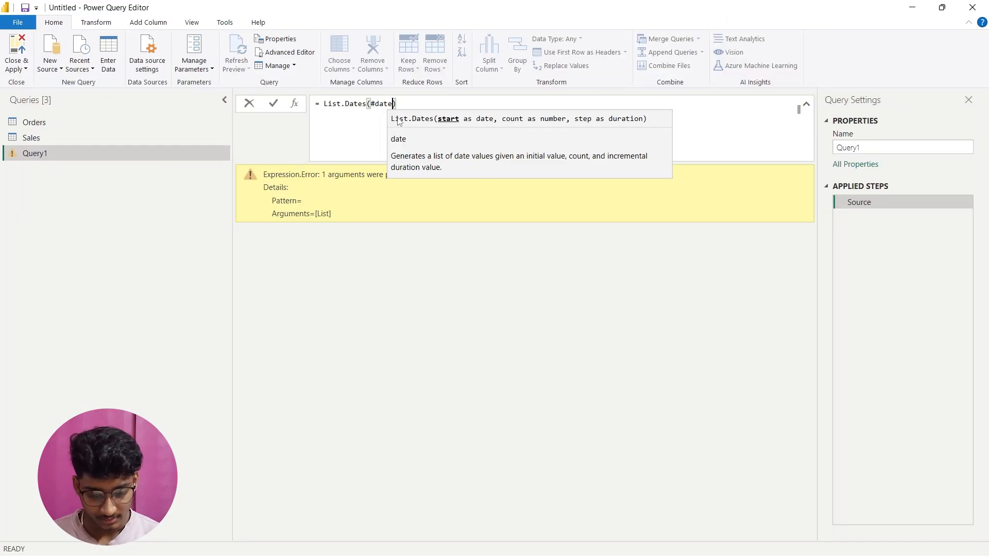
pyautogui.write('(')
pyautogui.write('202')
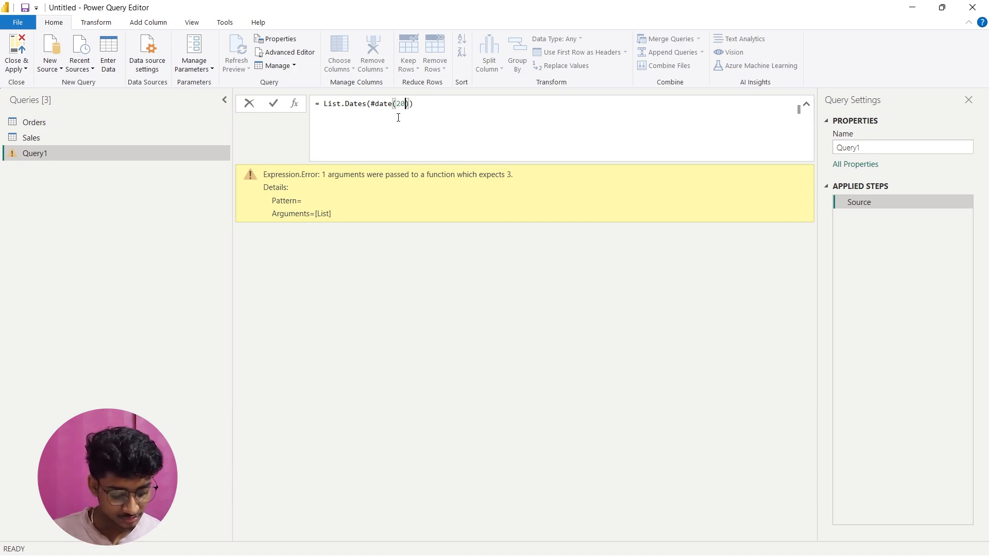
pyautogui.write('4')
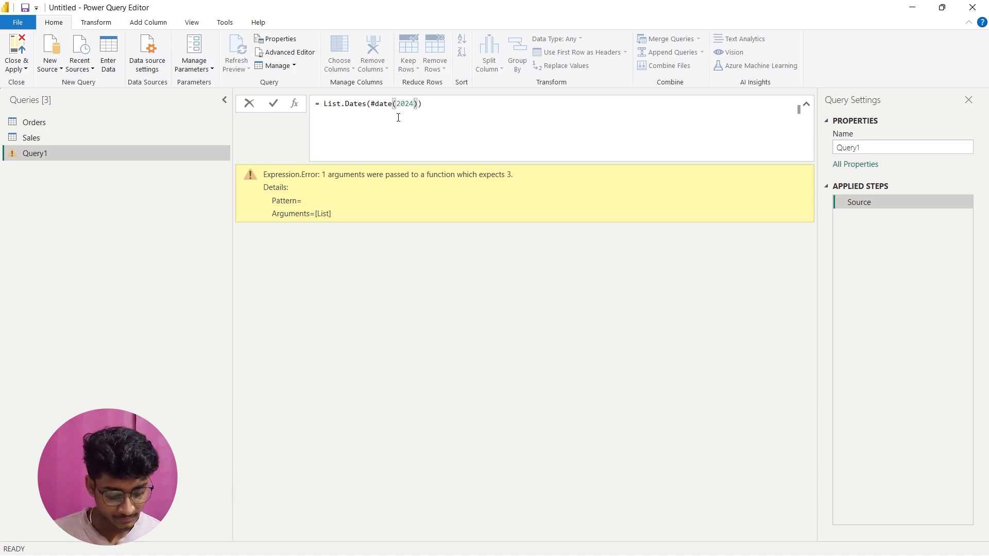
pyautogui.write(',')
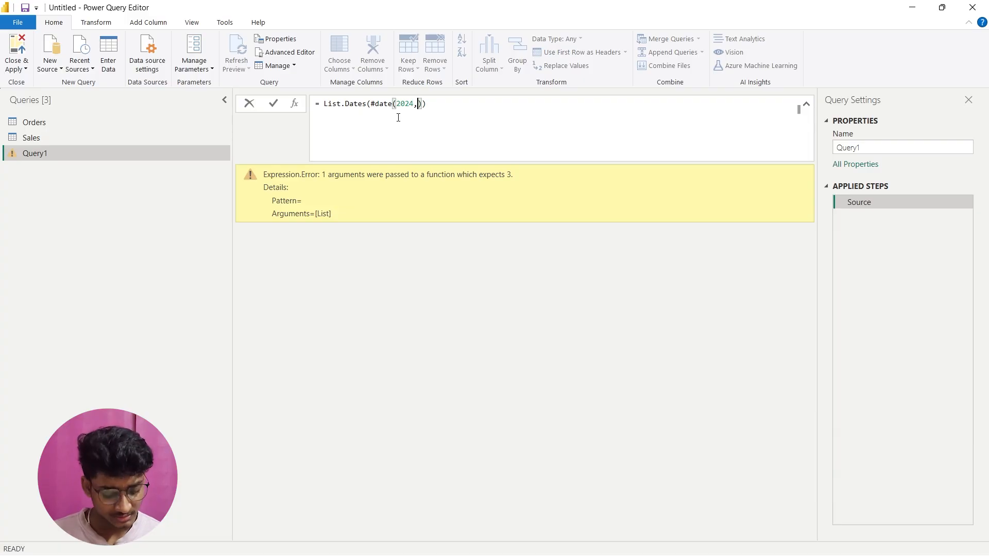
pyautogui.write('01')
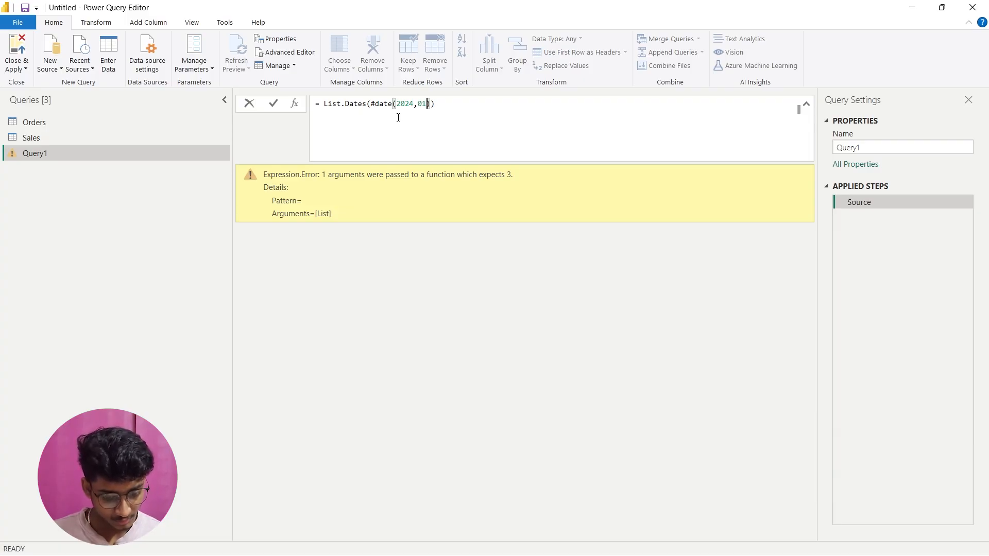
pyautogui.write(',01')
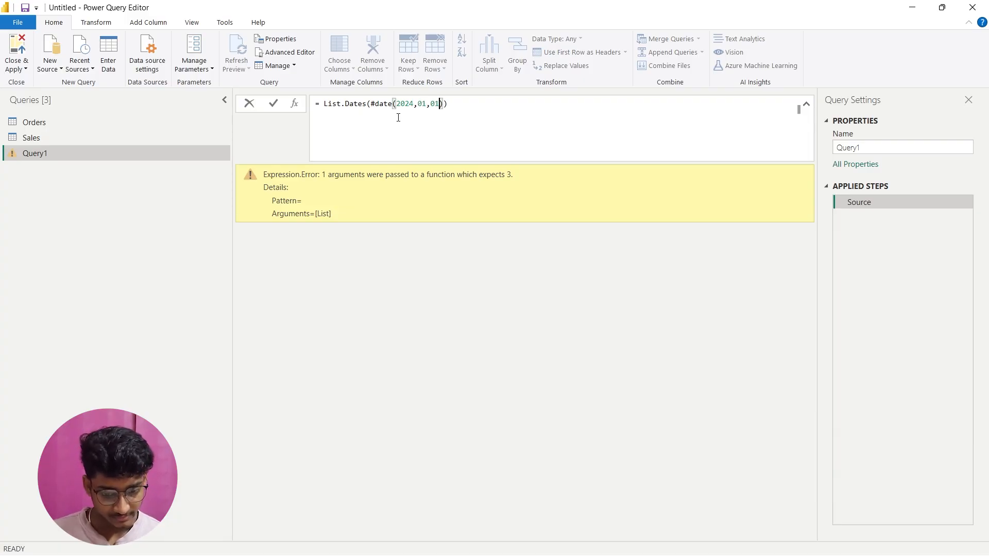
# Step: Check the example on the Notion page, return to Power Query Editor and add 182*1 as the count argument of List.Dates
pyautogui.hotkey('alt', 'Tab')
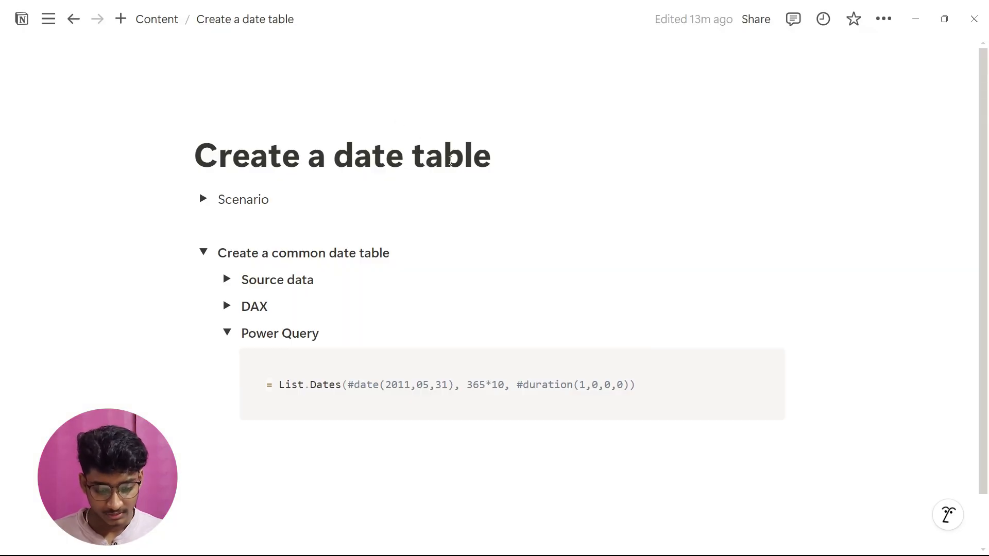
pyautogui.hotkey('alt', 'Tab')
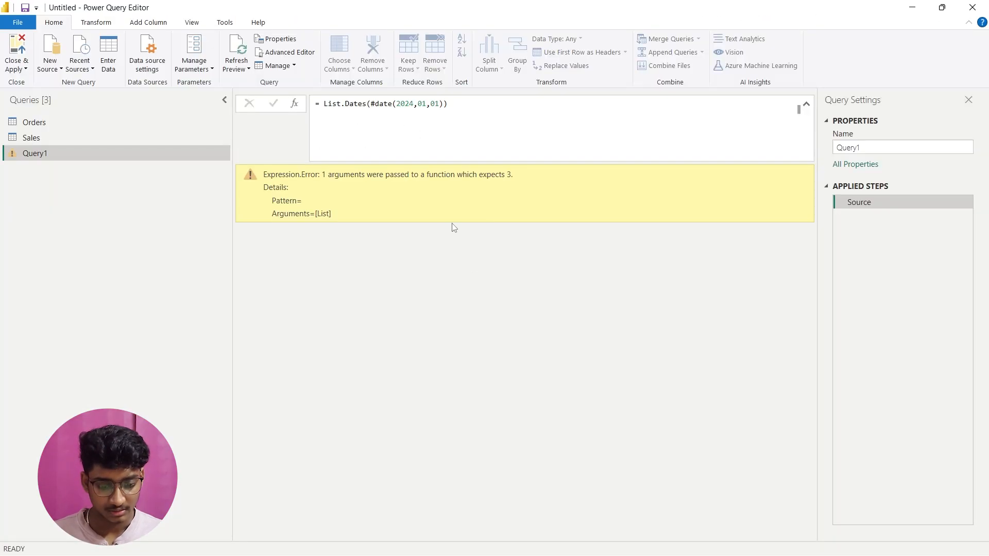
pyautogui.click(451, 114)
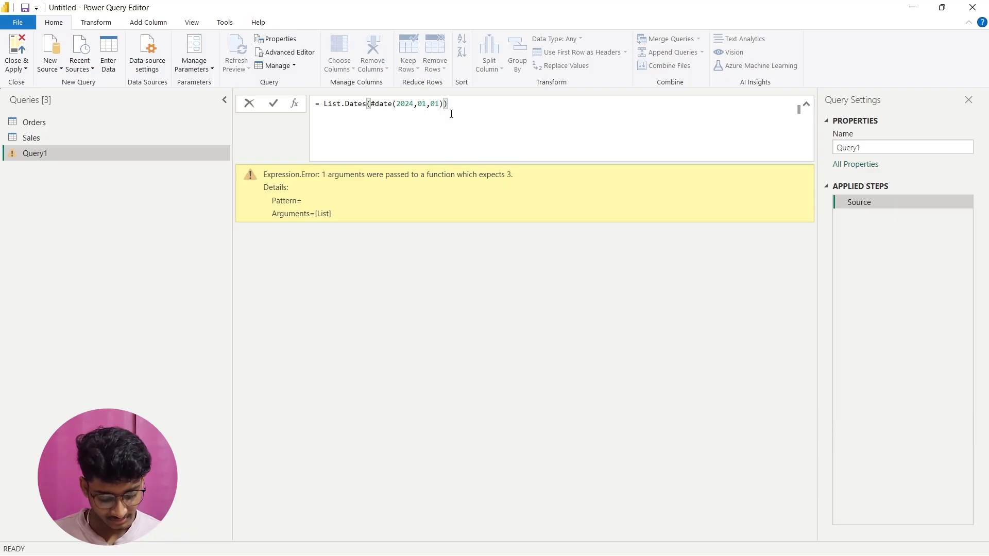
pyautogui.write(',')
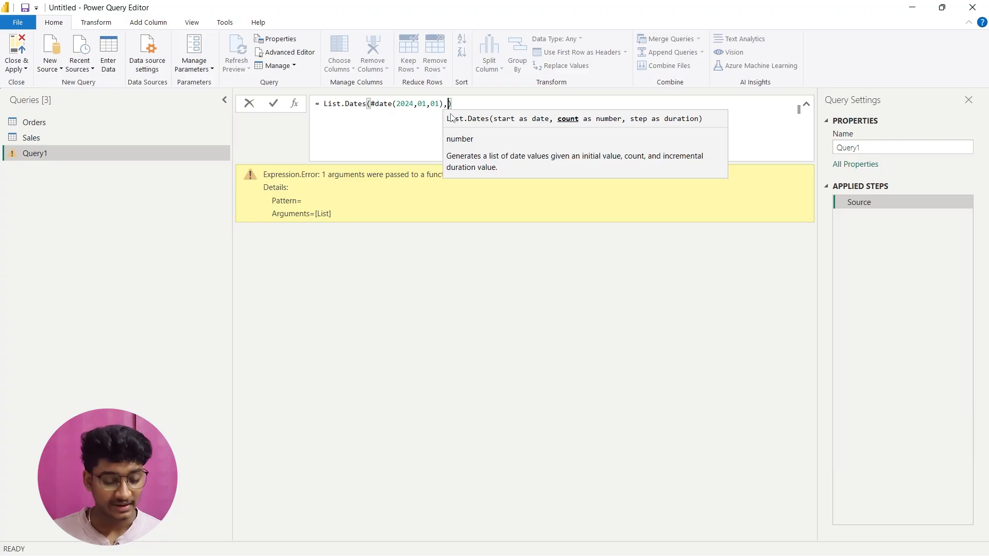
pyautogui.write('182')
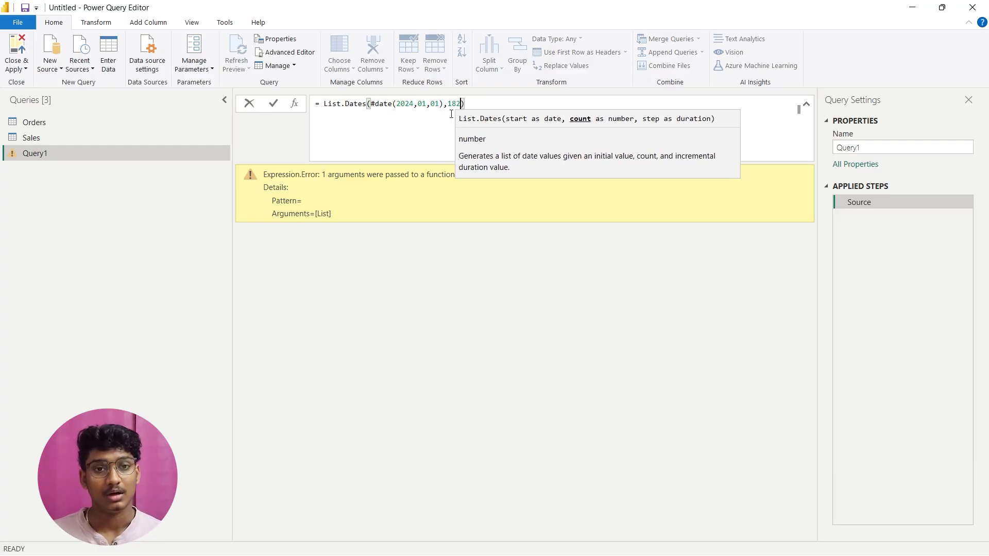
pyautogui.write('*1')
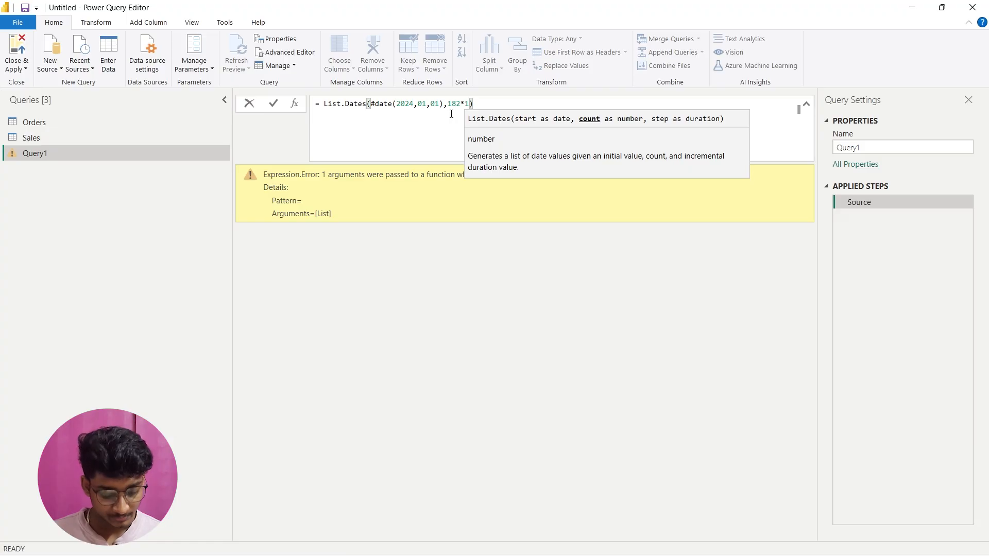
pyautogui.write(',')
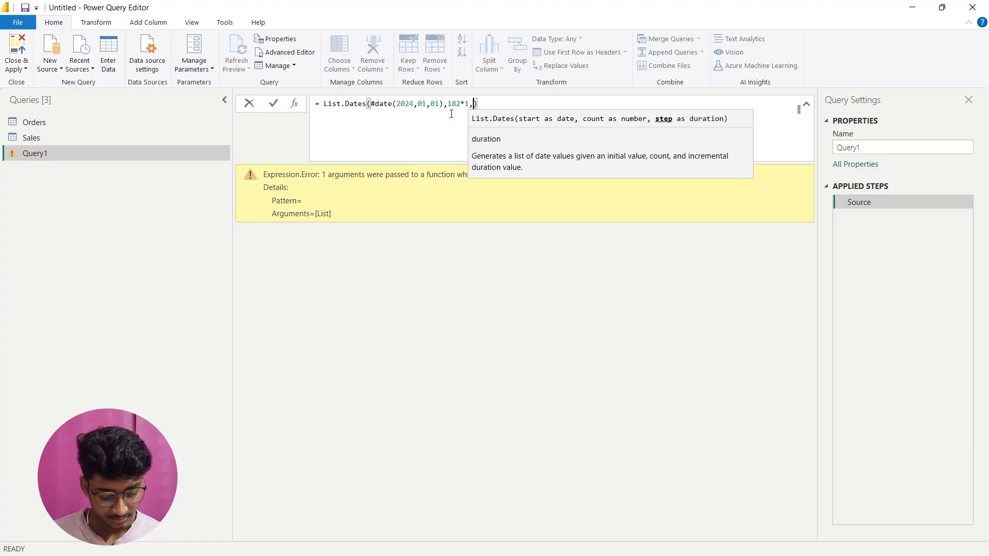
# Step: Recheck the Notion example, return to Power Query Editor, add #duration(1,0,0,0) as the step argument of List.Dates and commit the formula
pyautogui.hotkey('alt', 'Tab')
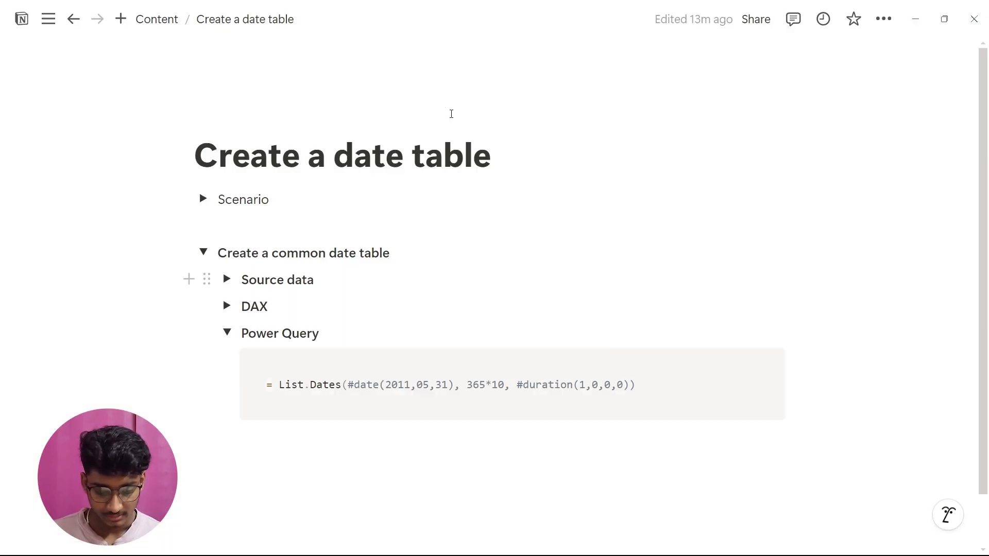
pyautogui.hotkey('alt', 'Tab')
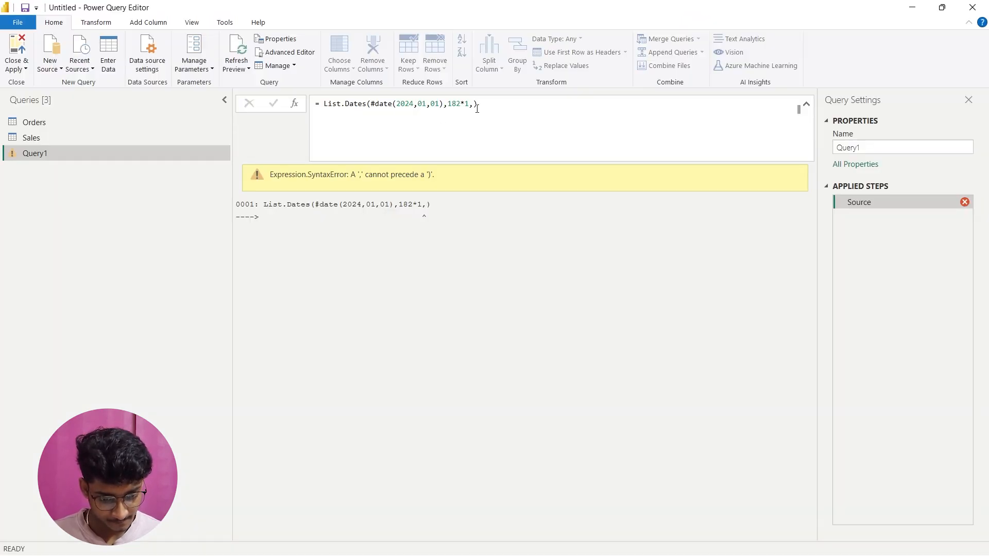
pyautogui.click(474, 105)
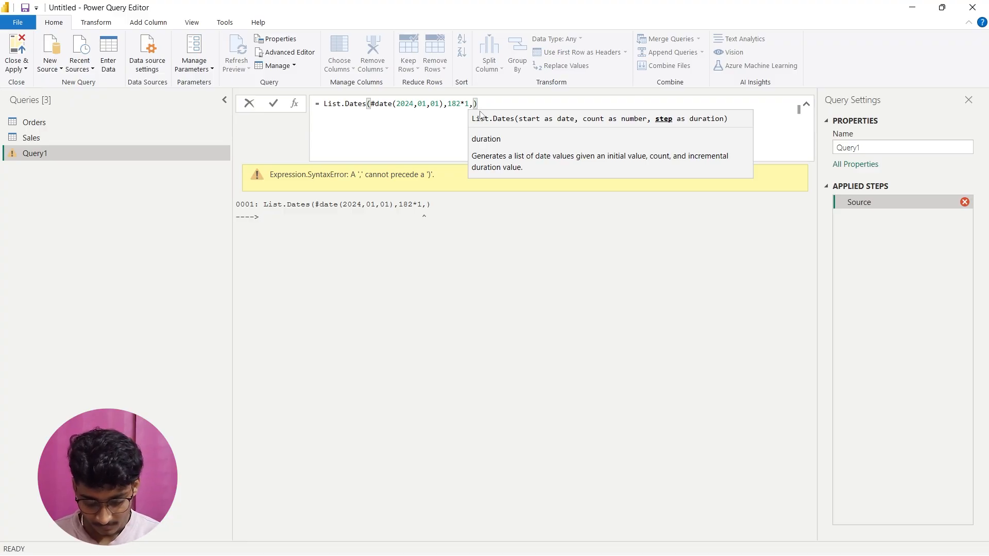
pyautogui.write('#du')
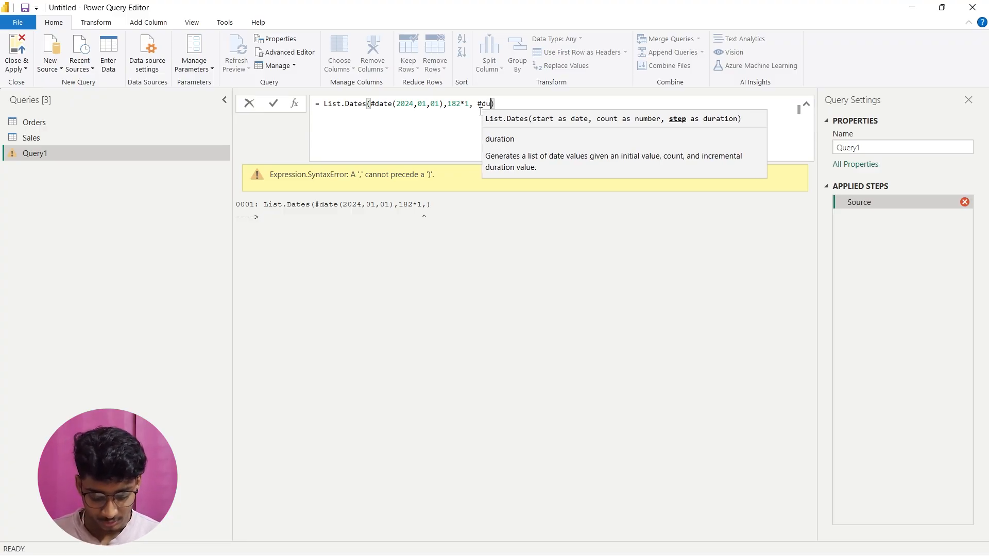
pyautogui.write('ration')
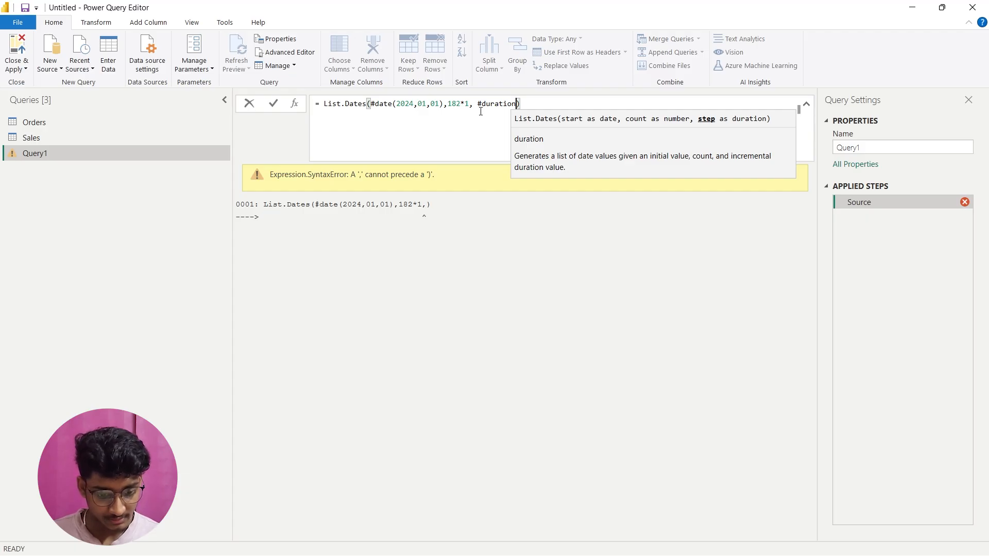
pyautogui.write('(')
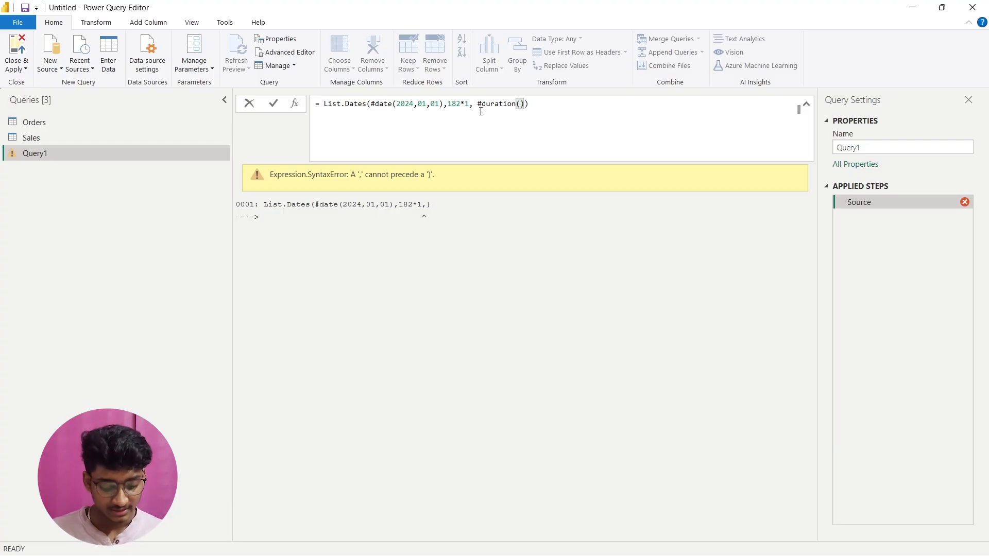
pyautogui.write('1,')
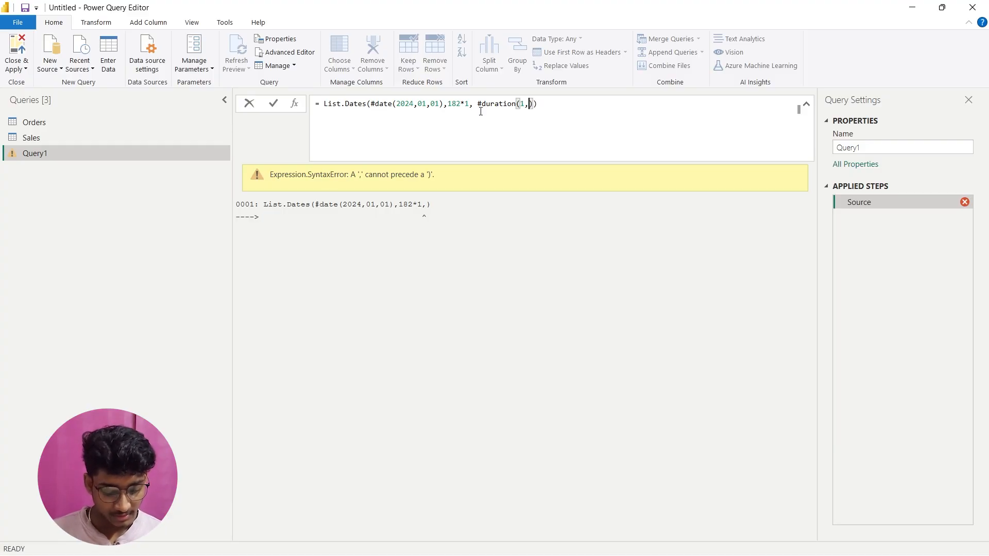
pyautogui.write('0')
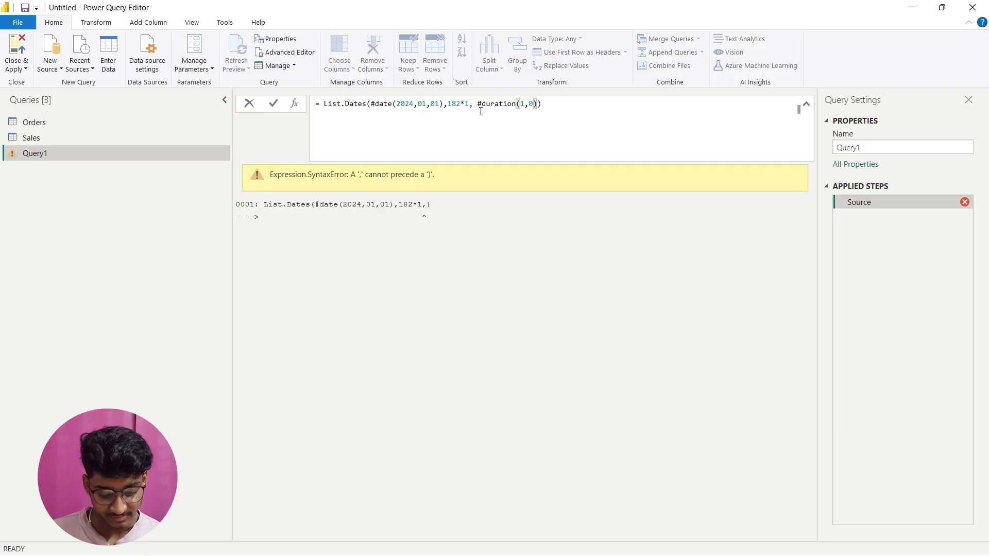
pyautogui.write(',0,0')
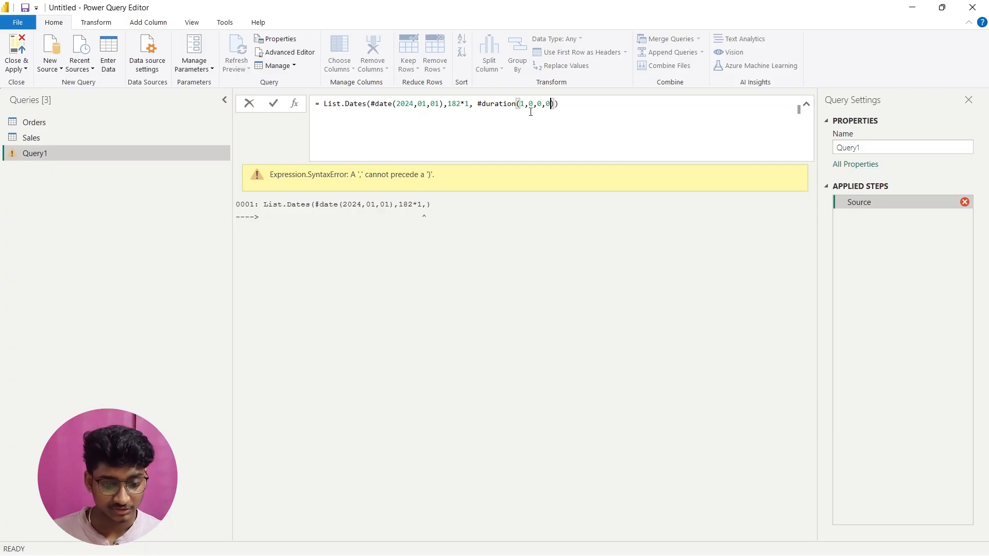
pyautogui.click(556, 108)
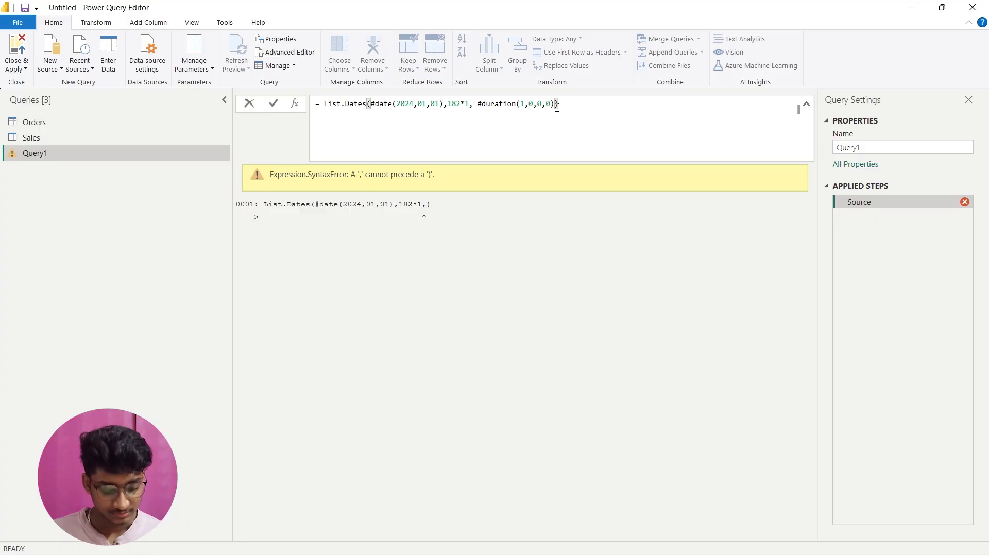
pyautogui.press('Return')
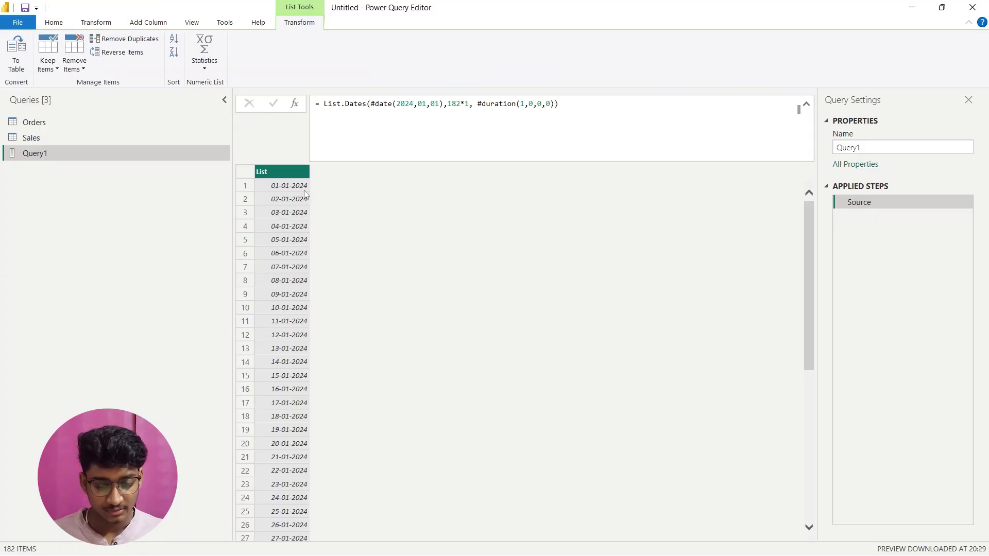
# Step: Review the generated dates through to the end of the list, and convert it to a table with delimiter None and extra columns shown as errors
pyautogui.moveTo(808, 223); pyautogui.dragTo(817, 397)
pyautogui.scroll(-17, 729, 407)
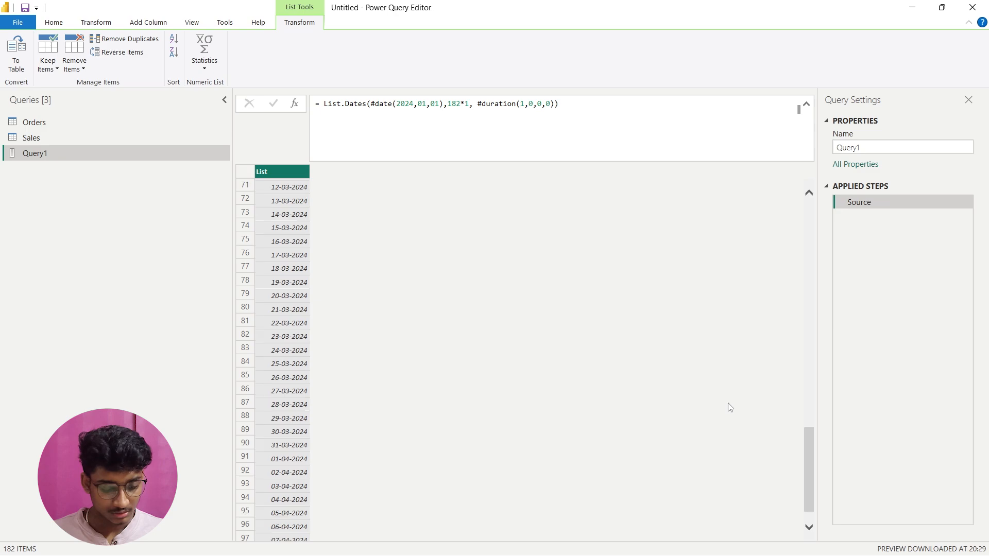
pyautogui.scroll(-10, 731, 473)
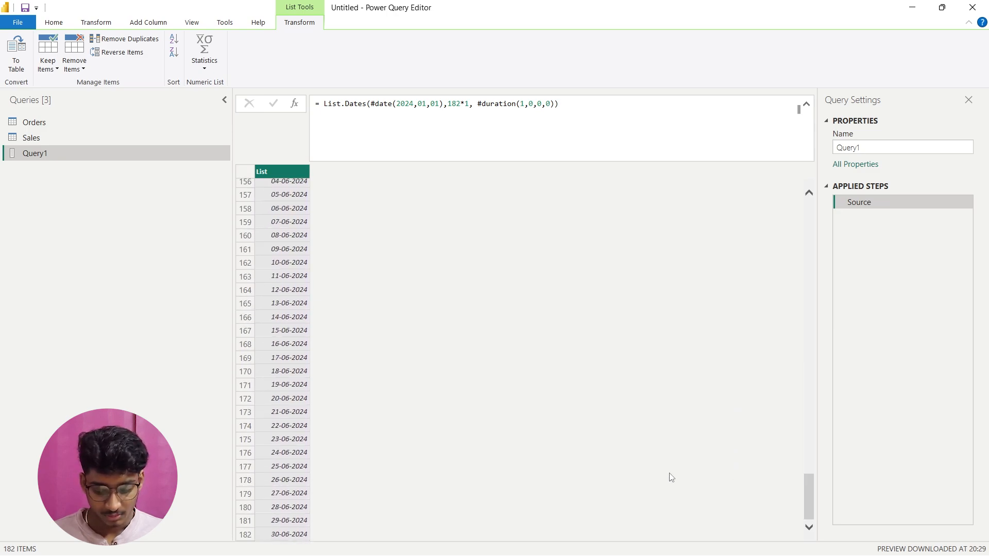
pyautogui.scroll(20, 378, 485)
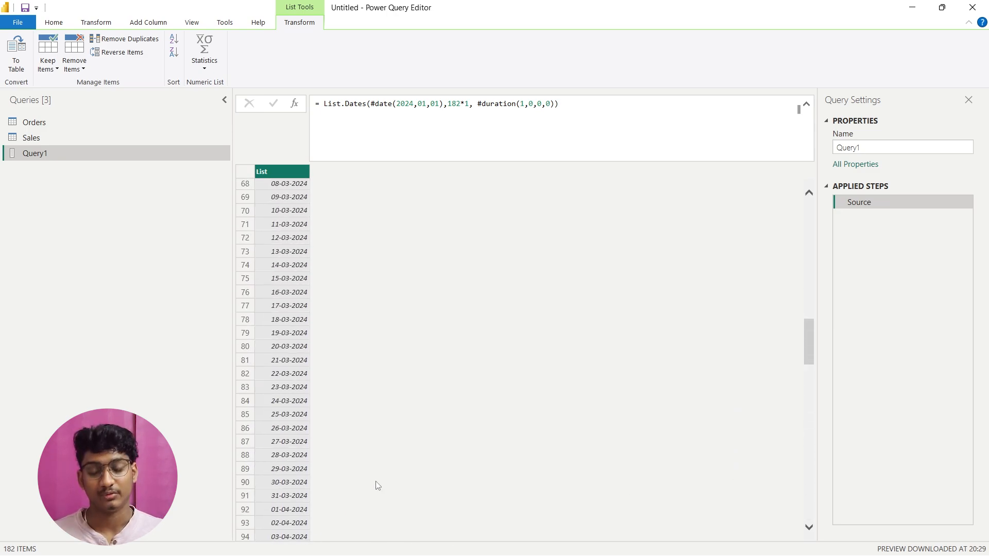
pyautogui.scroll(2, 378, 486)
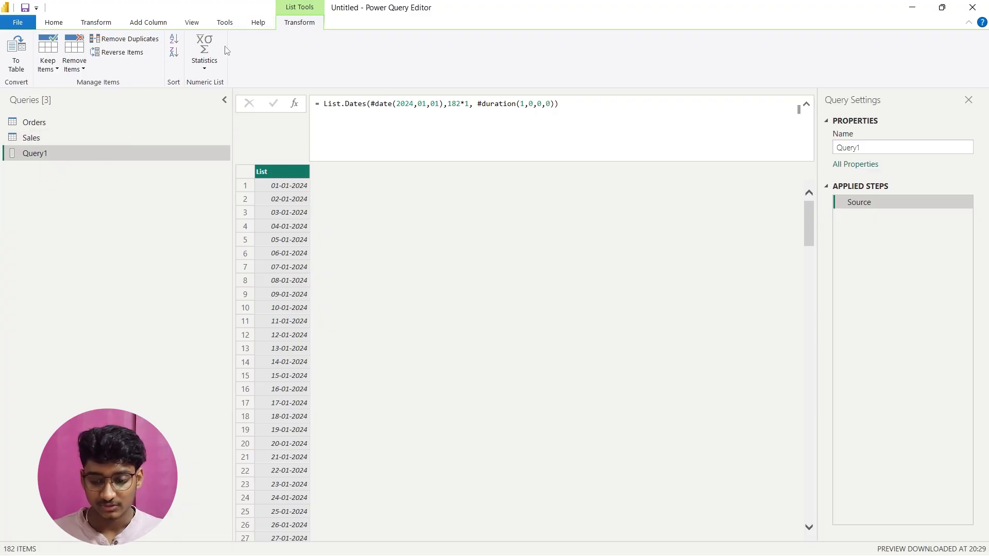
pyautogui.click(16, 62)
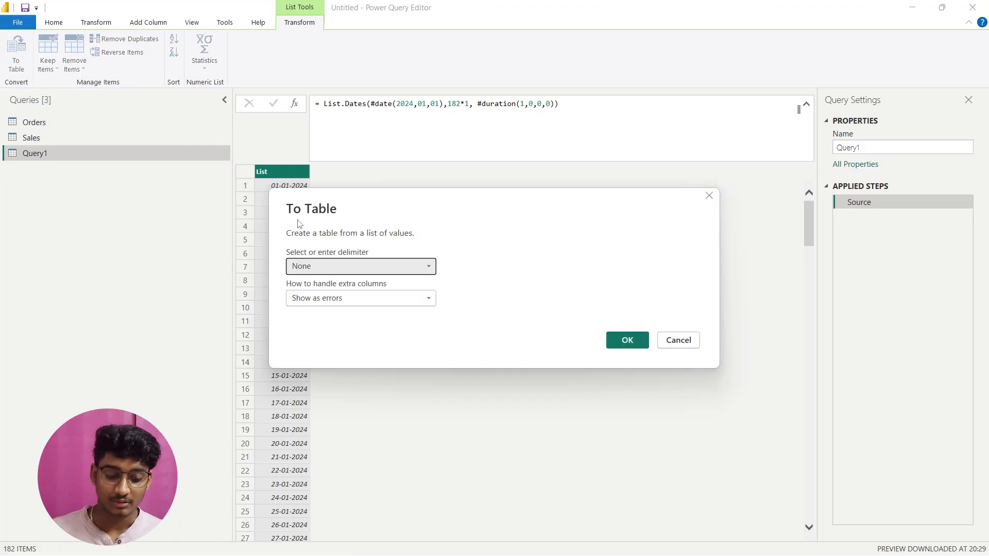
pyautogui.click(628, 341)
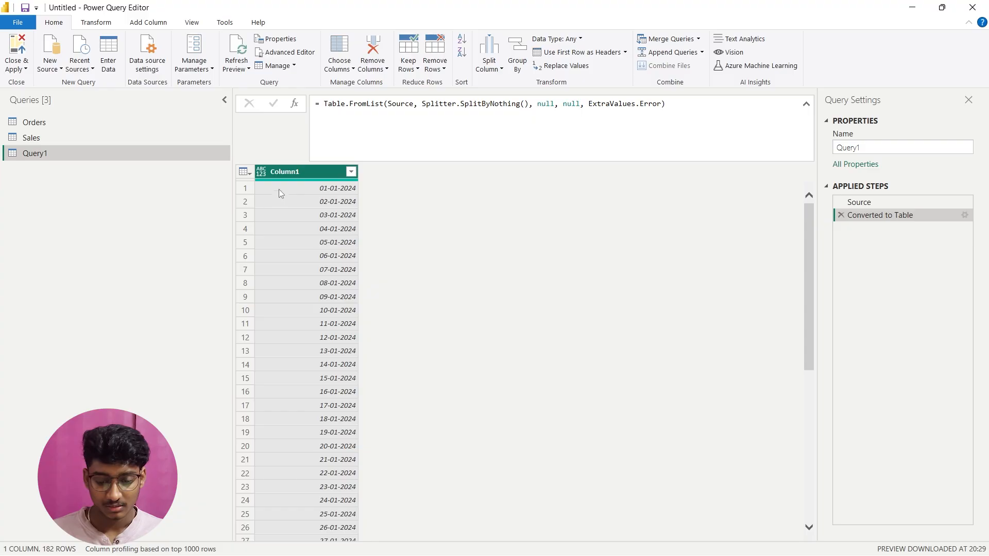
# Step: Rename Column1 of Query1 to date and change its data type to Date/Time
pyautogui.doubleClick(287, 173)
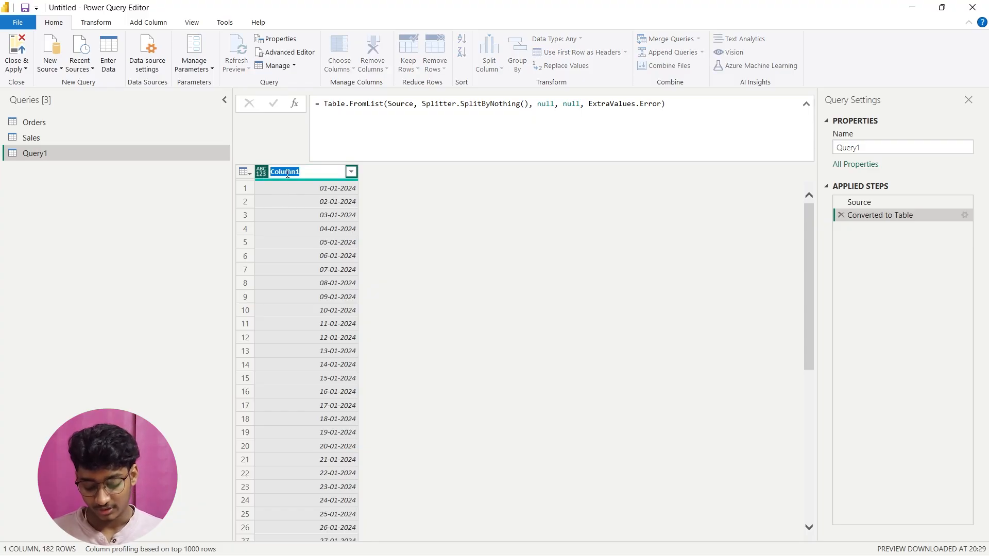
pyautogui.write('date')
pyautogui.press('Return')
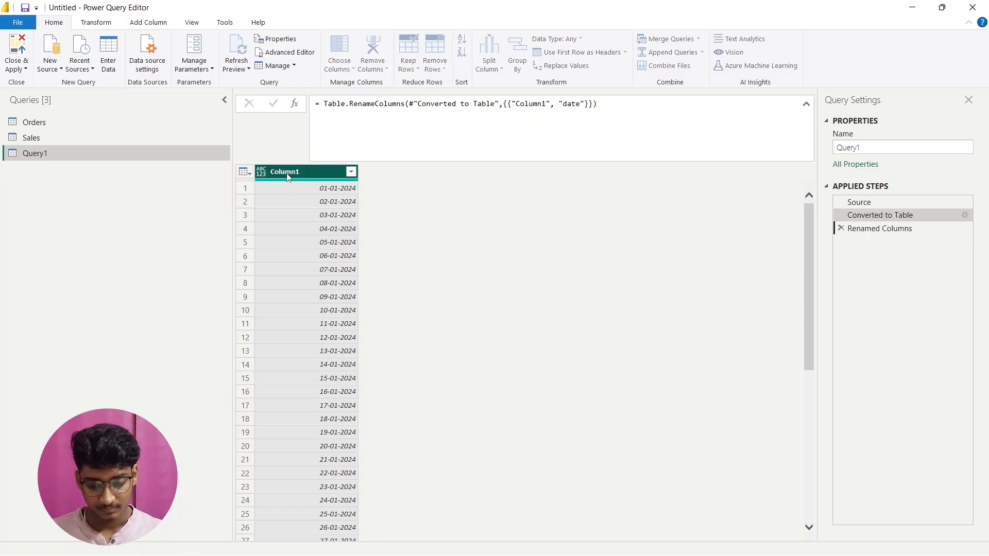
pyautogui.click(261, 172)
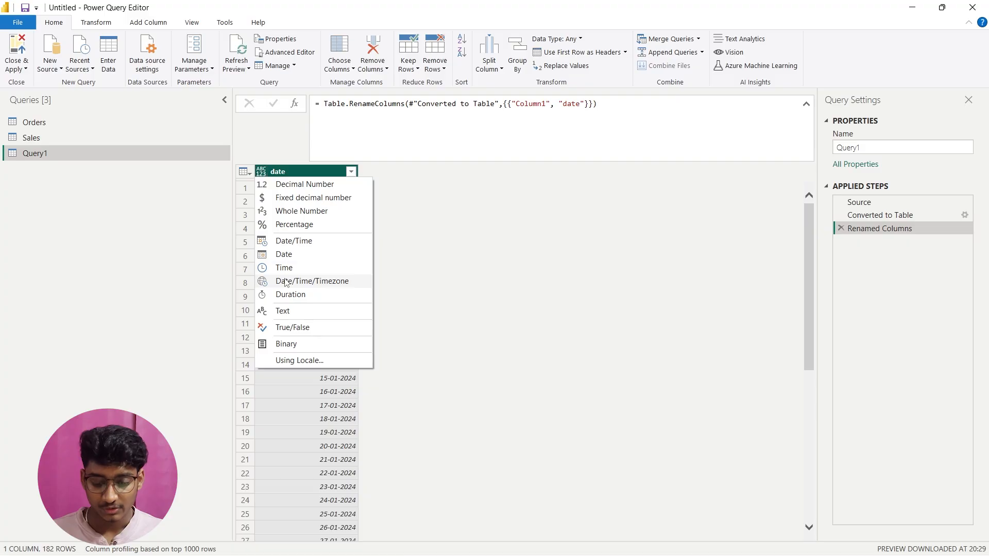
pyautogui.click(293, 241)
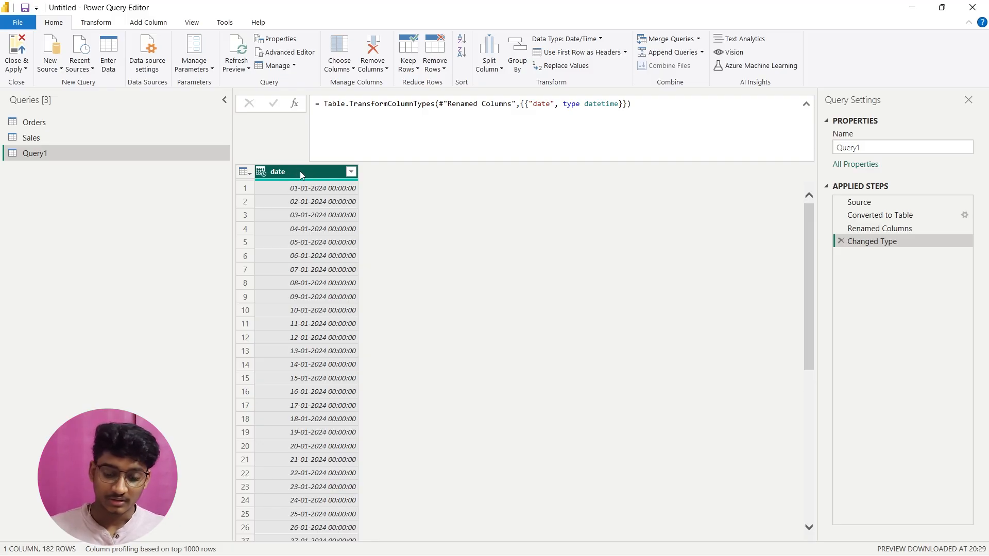
# Step: Add a Year column derived from the date column and review its rows
pyautogui.click(154, 20)
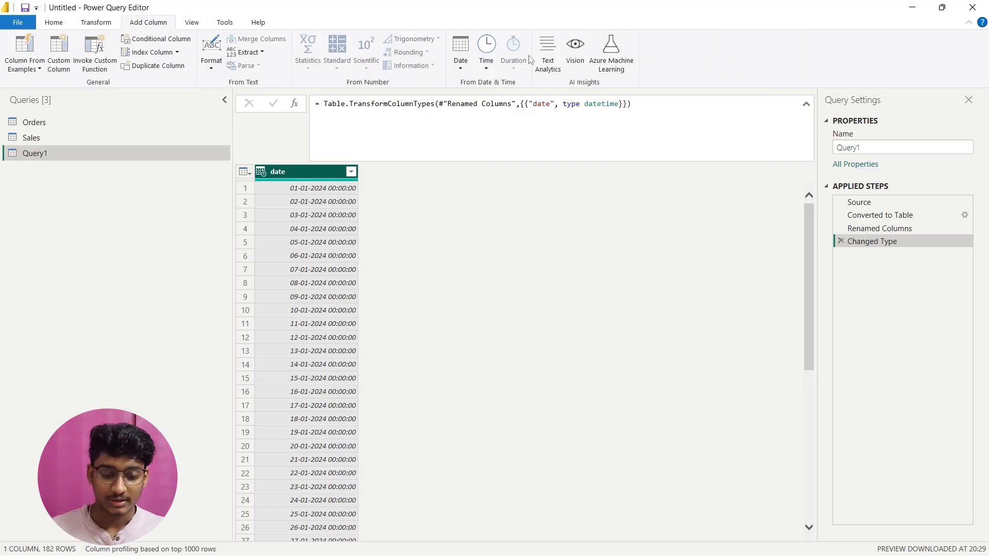
pyautogui.click(467, 70)
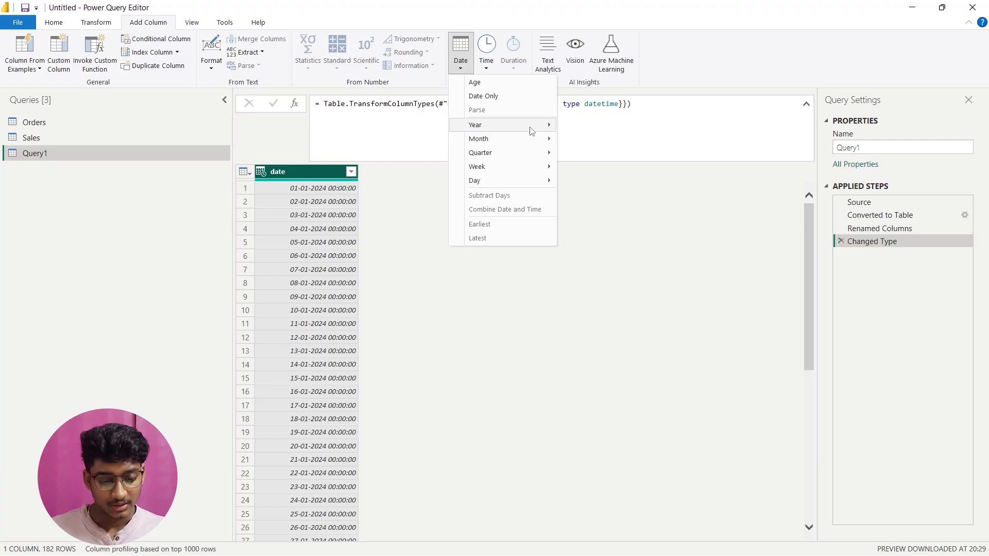
pyautogui.moveTo(528, 129)
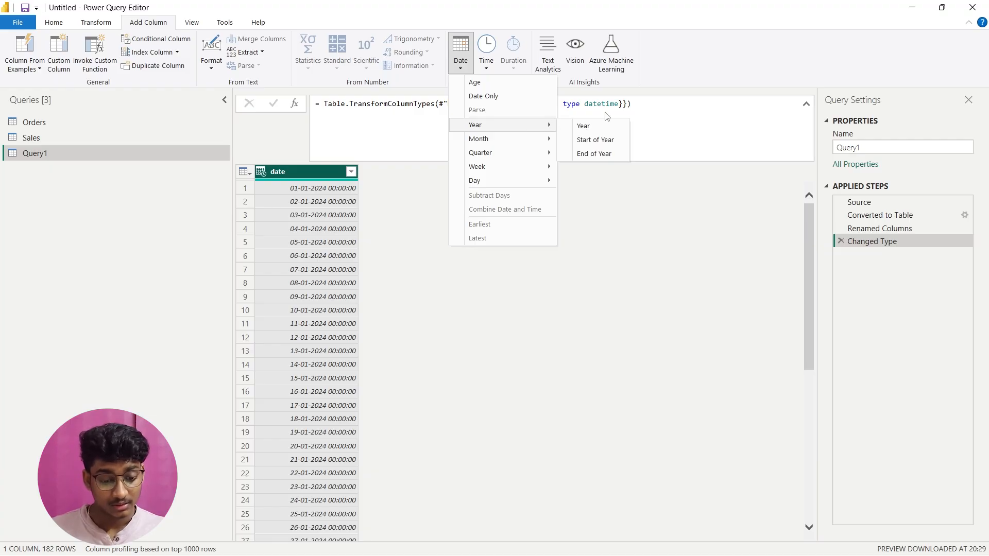
pyautogui.click(595, 126)
pyautogui.scroll(-14, 477, 312)
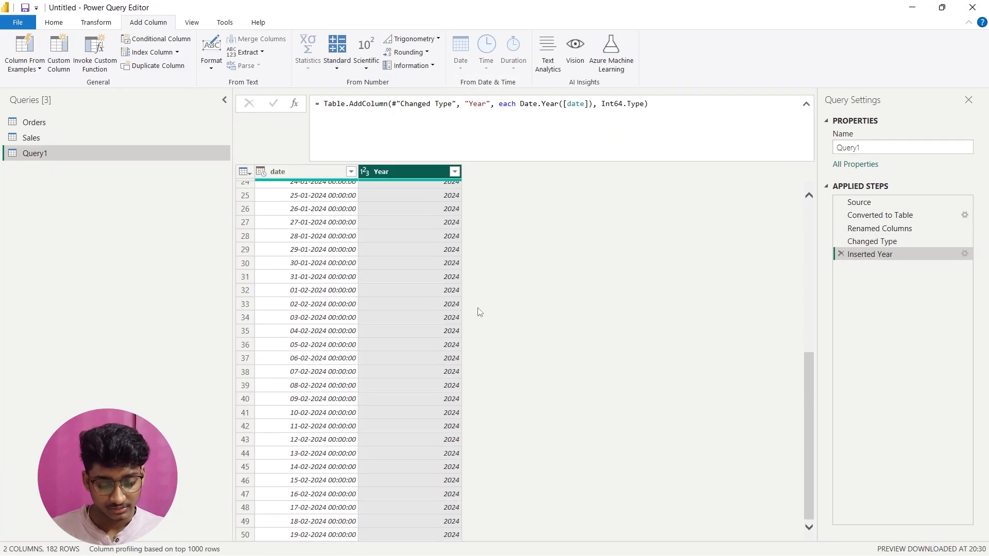
pyautogui.scroll(14, 475, 332)
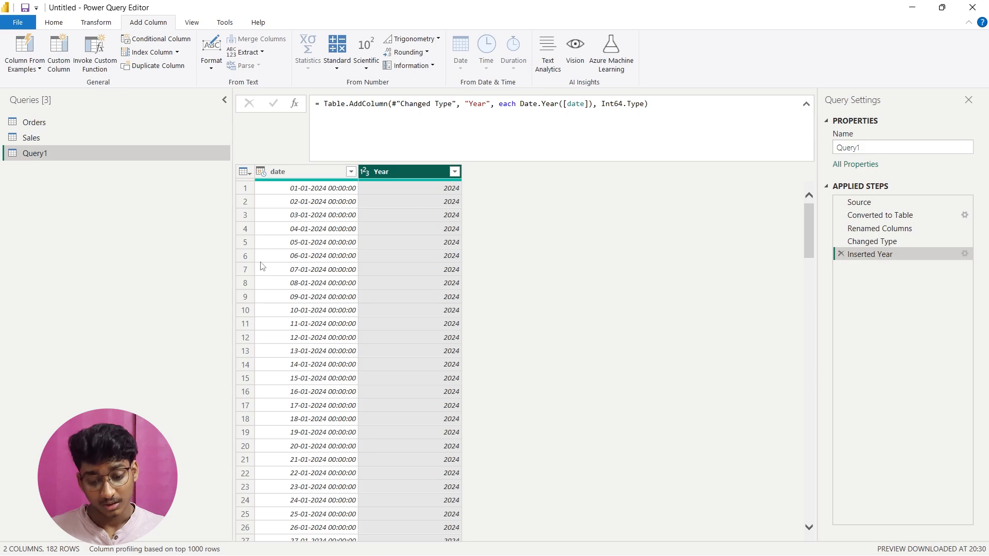
# Step: Add a Month number column derived from the date column and check its values
pyautogui.click(303, 174)
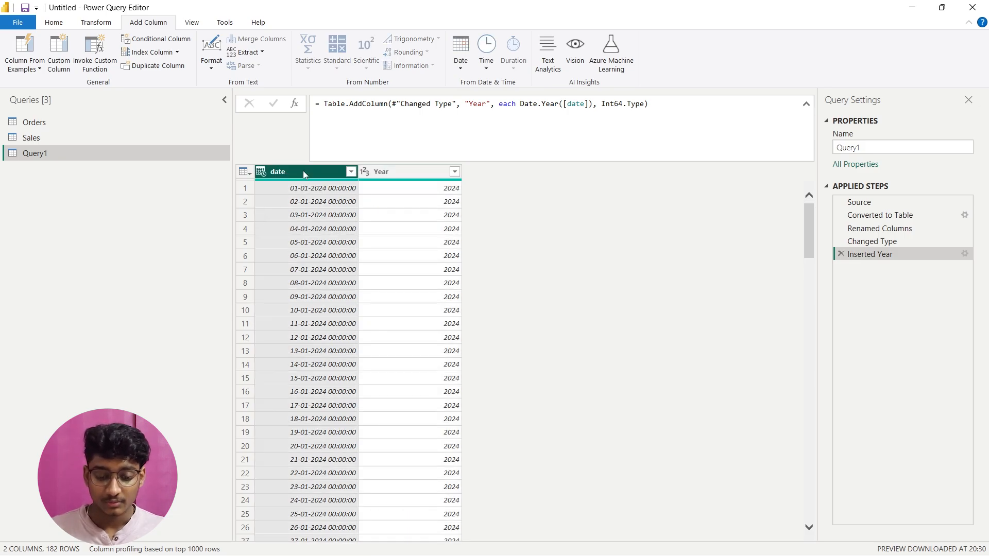
pyautogui.click(460, 49)
pyautogui.moveTo(516, 138)
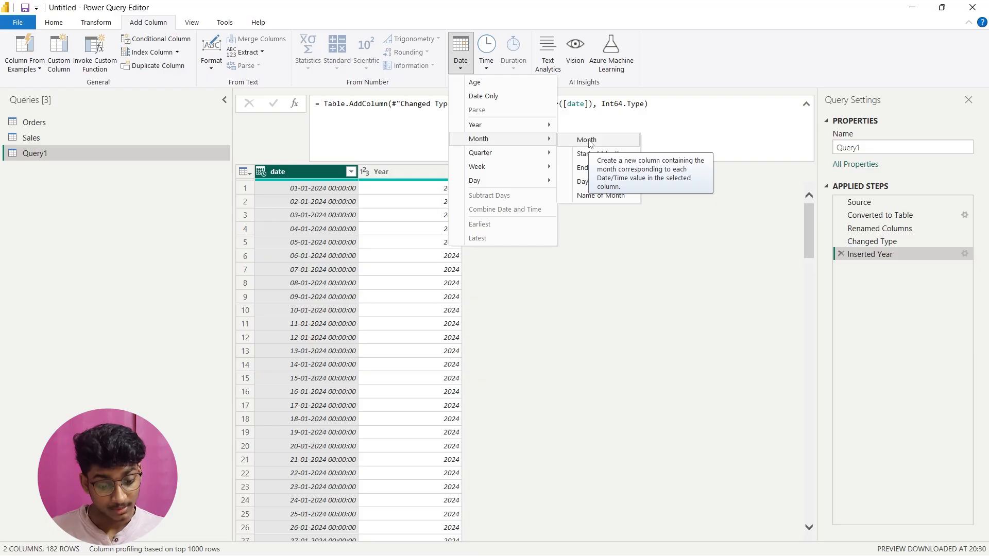
pyautogui.click(588, 140)
pyautogui.scroll(-8, 552, 251)
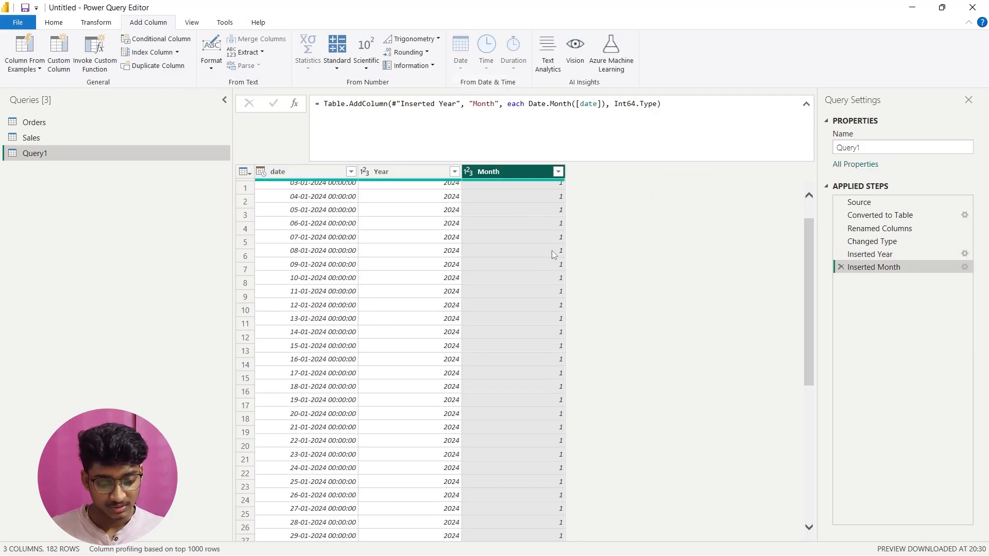
pyautogui.scroll(8, 570, 330)
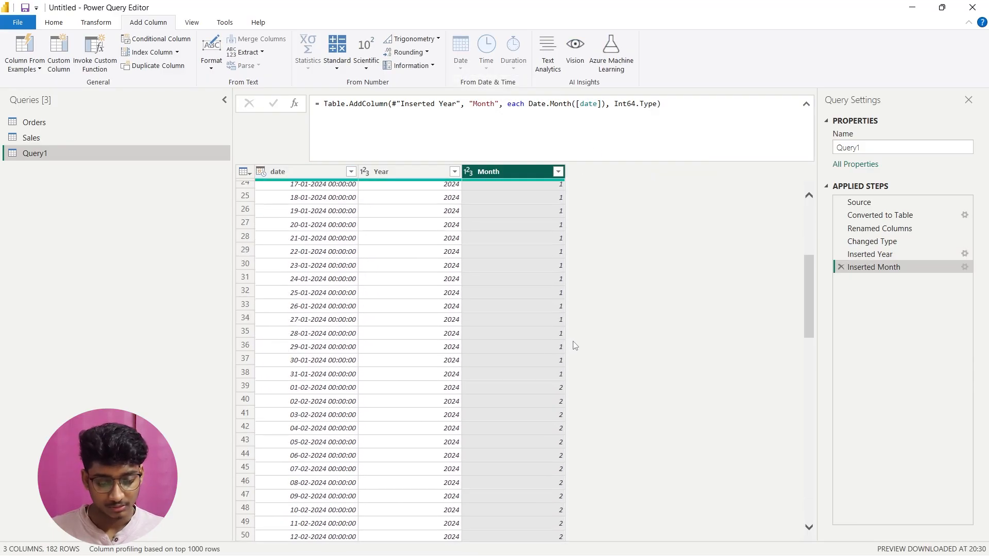
# Step: Add a Name of Month column derived from the date column and review its rows
pyautogui.click(281, 172)
pyautogui.click(460, 65)
pyautogui.moveTo(512, 137)
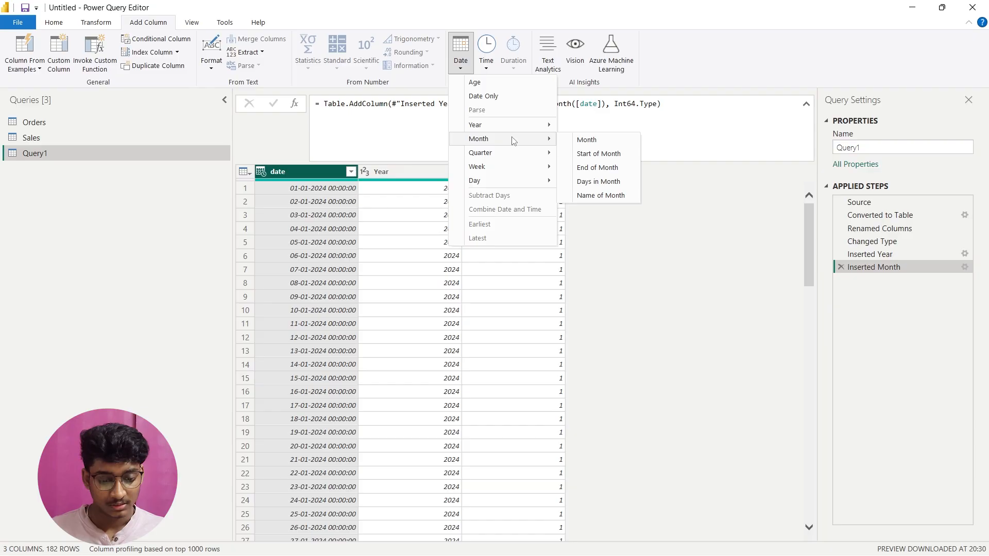
pyautogui.click(624, 200)
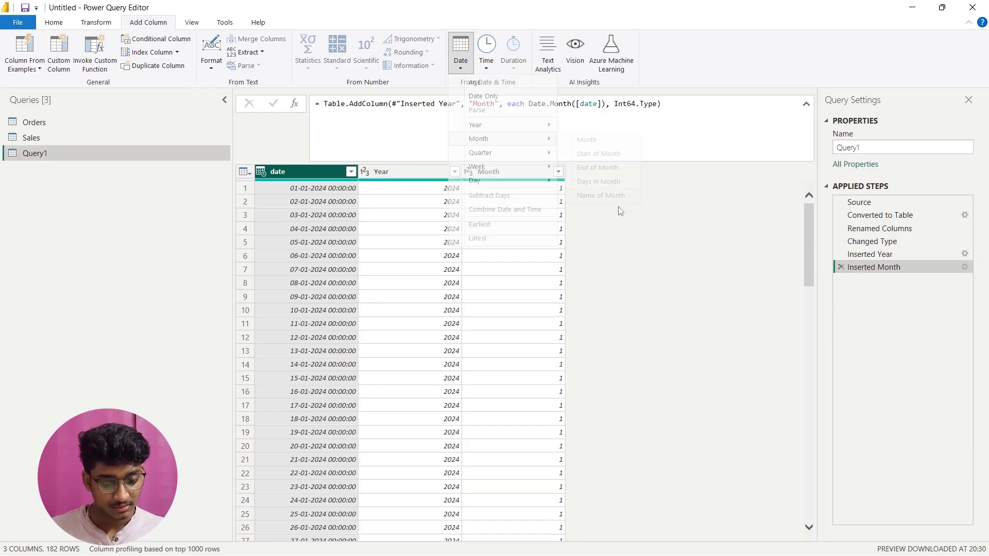
pyautogui.scroll(-5, 618, 231)
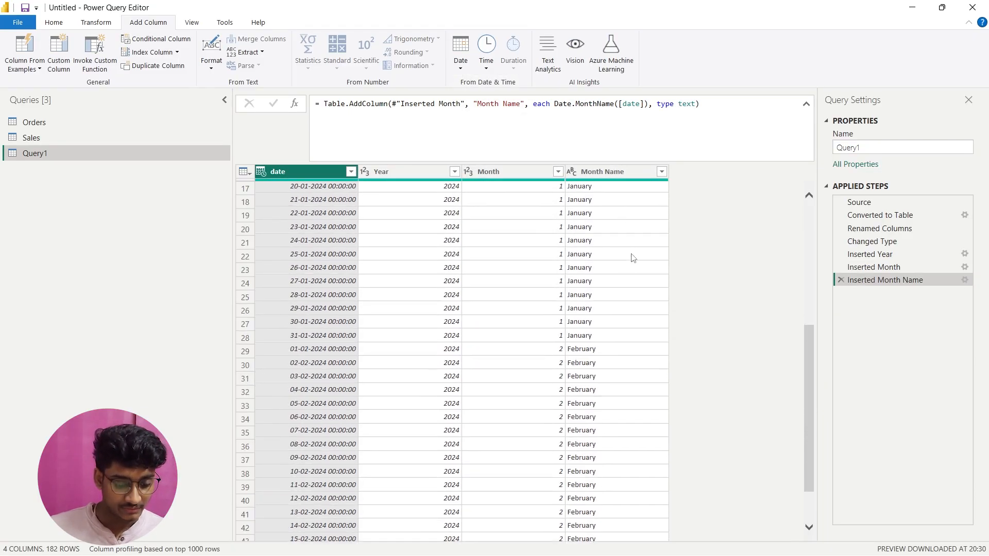
pyautogui.scroll(5, 627, 273)
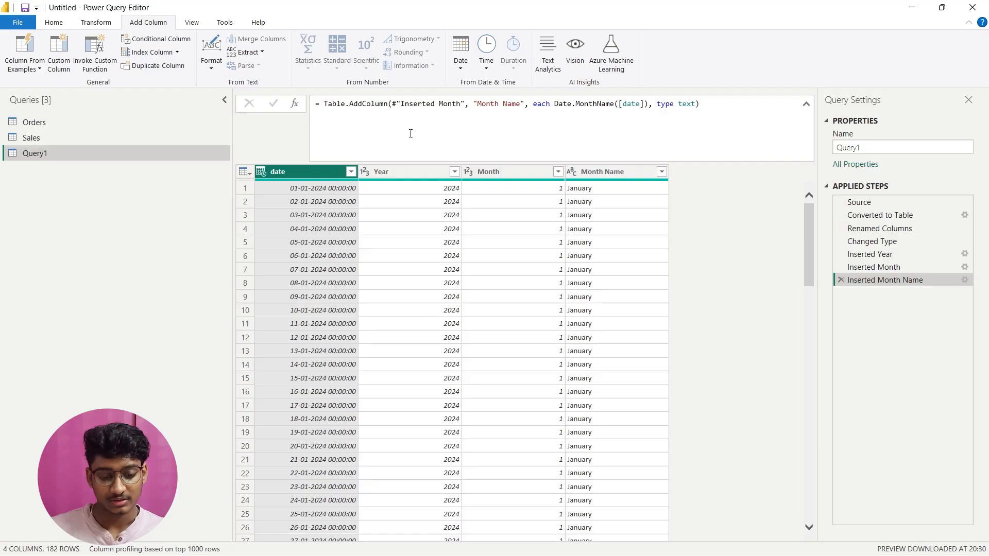
# Step: Add a Week of Year column derived from the date column
pyautogui.click(460, 54)
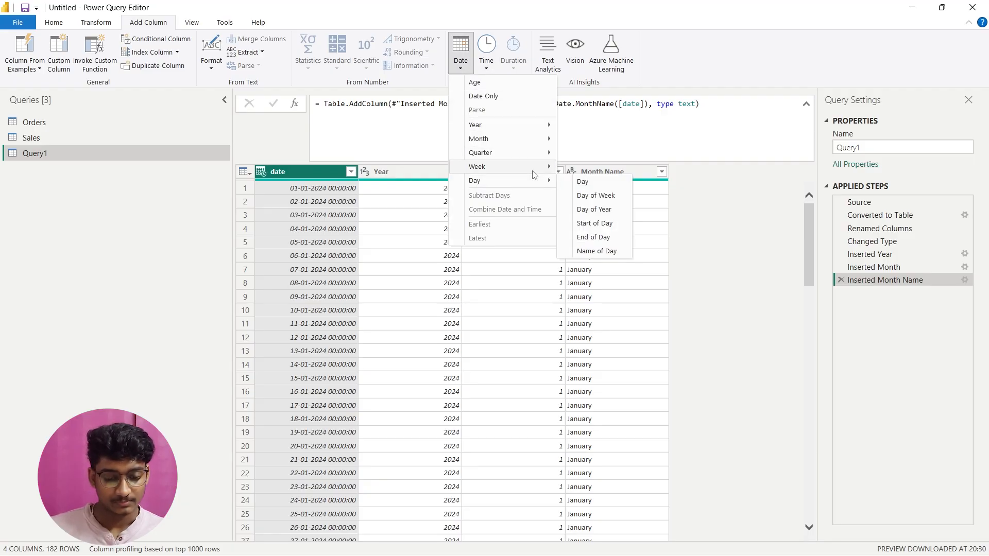
pyautogui.moveTo(538, 166)
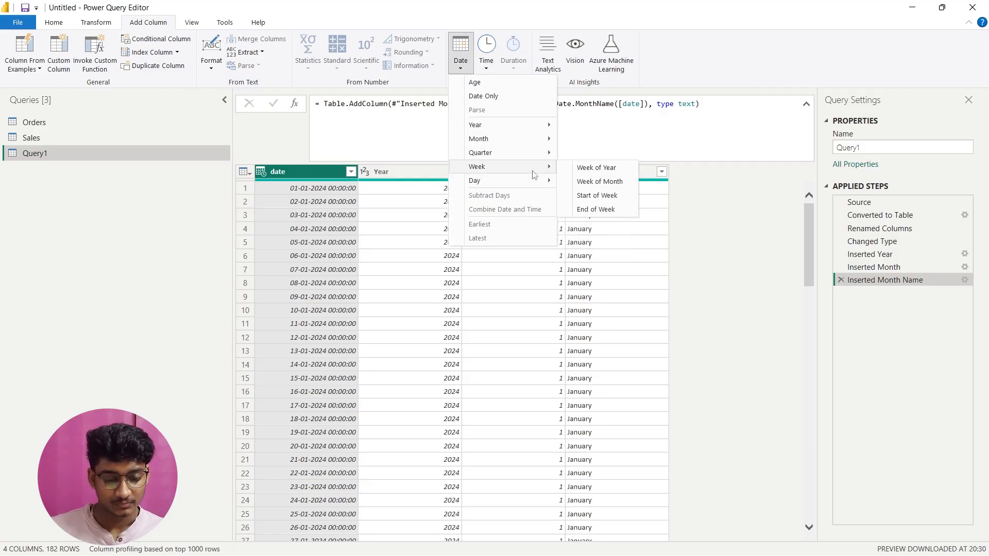
pyautogui.click(605, 168)
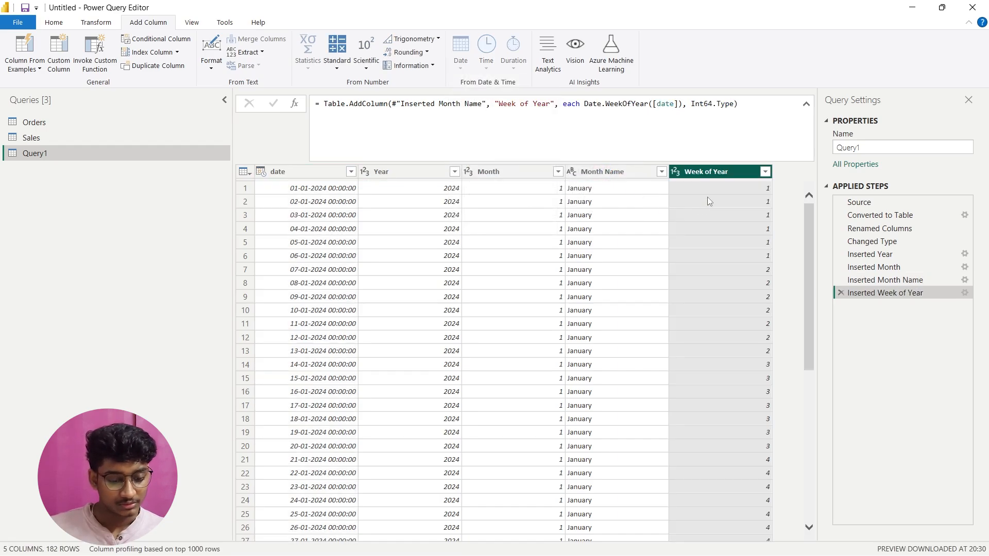
# Step: Add a Name of Day column derived from the date column and check its values
pyautogui.click(298, 172)
pyautogui.click(461, 51)
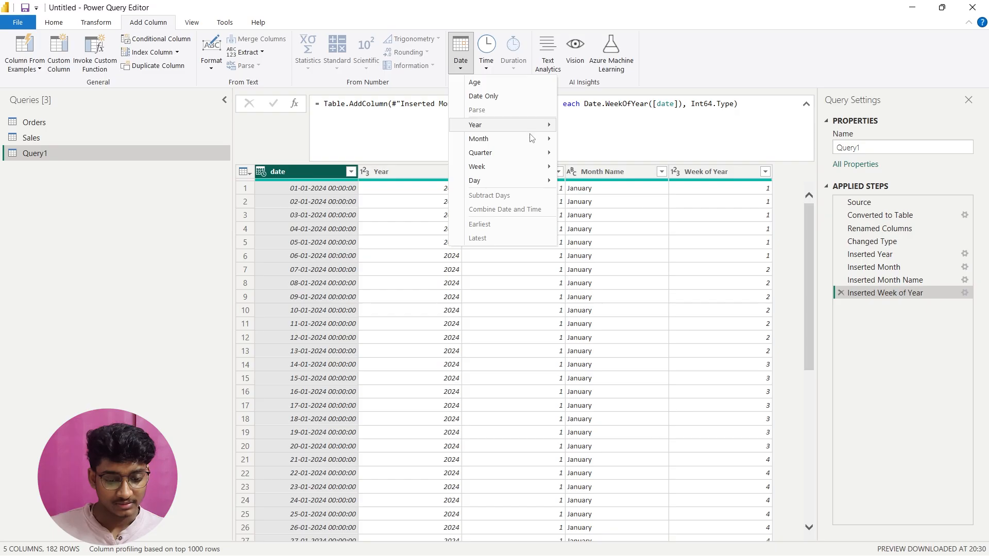
pyautogui.moveTo(529, 183)
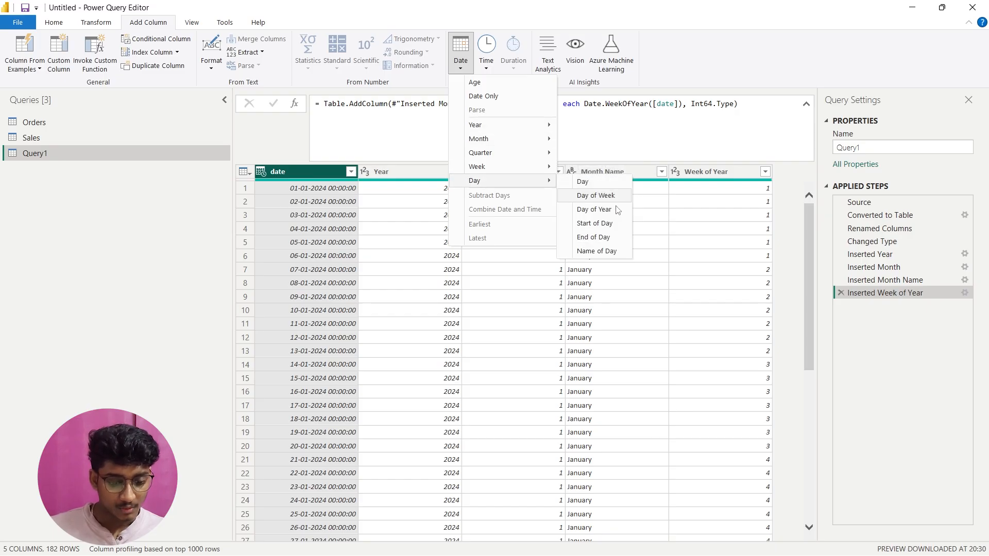
pyautogui.click(608, 252)
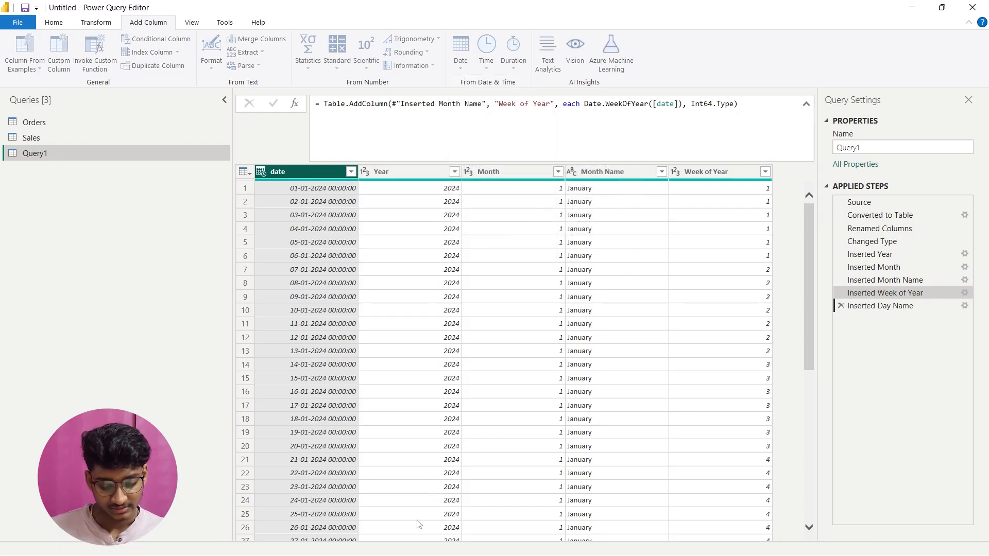
pyautogui.moveTo(405, 536); pyautogui.dragTo(548, 542)
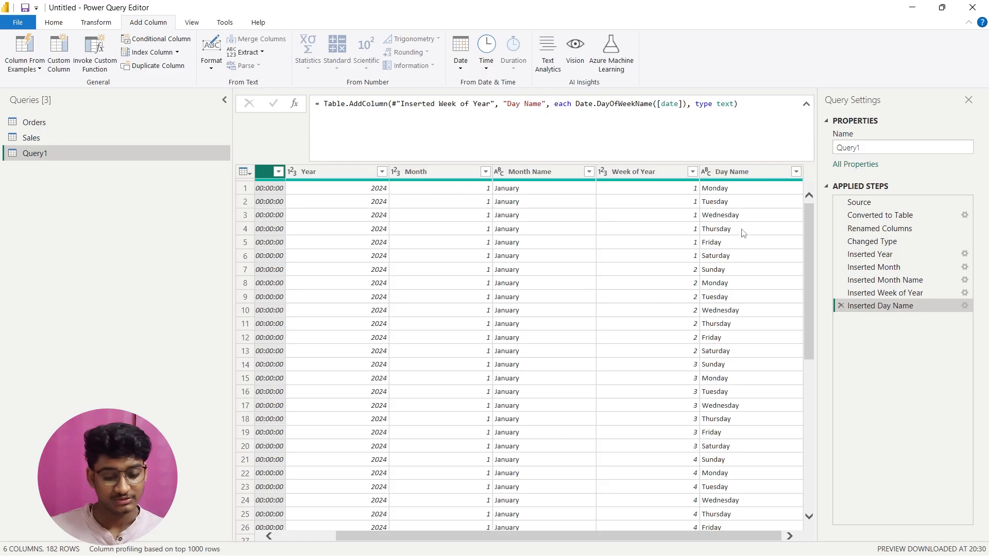
pyautogui.moveTo(490, 536); pyautogui.dragTo(371, 514)
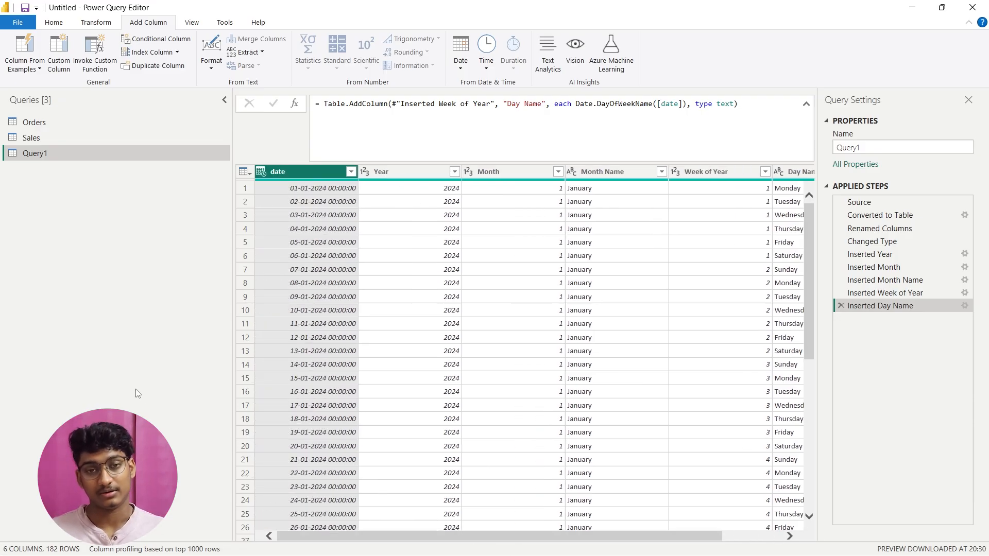
# Step: Close Power Query Editor and apply the pending query changes in Power BI Desktop
pyautogui.click(11, 25)
pyautogui.click(25, 44)
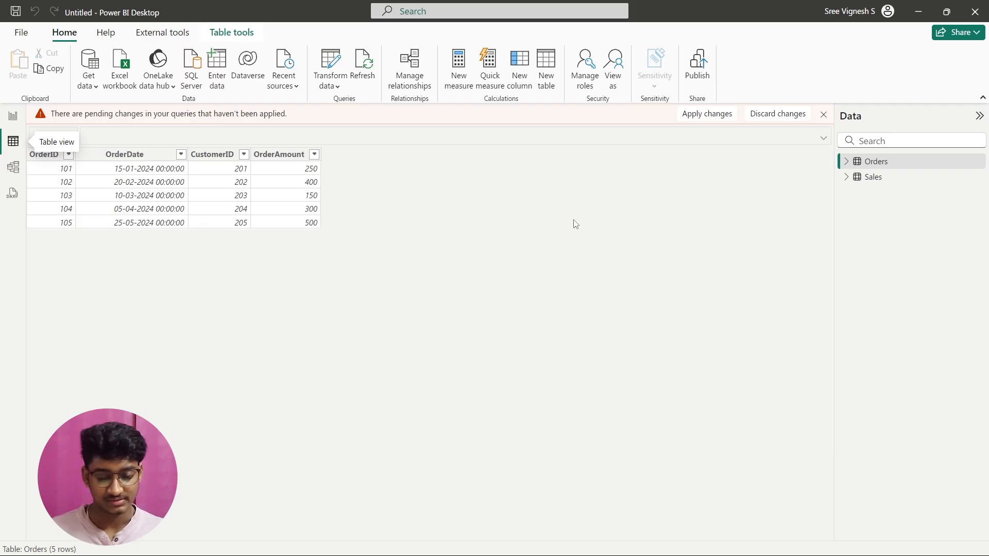
pyautogui.click(715, 117)
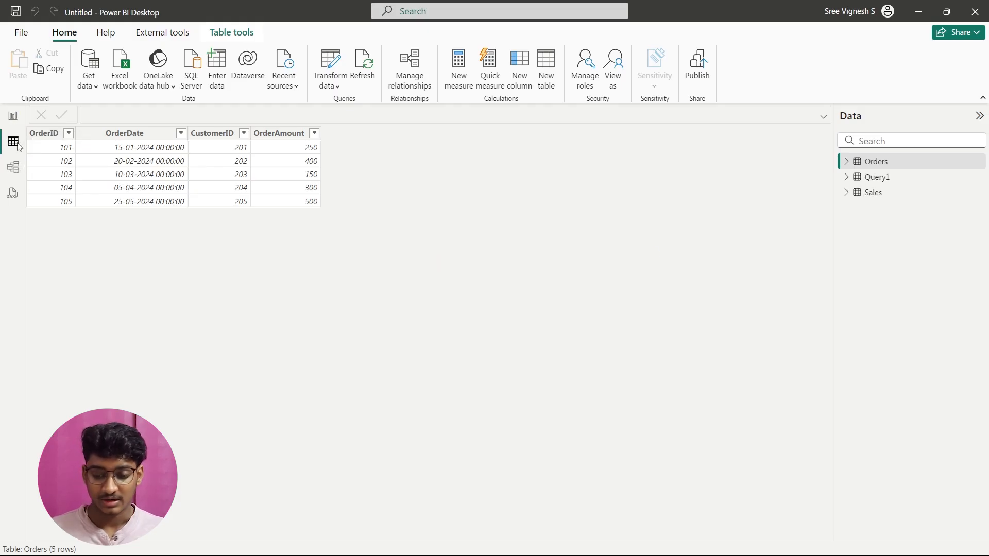
# Step: In Report view, mark the date table as a date table with date as its date column and save
pyautogui.click(14, 118)
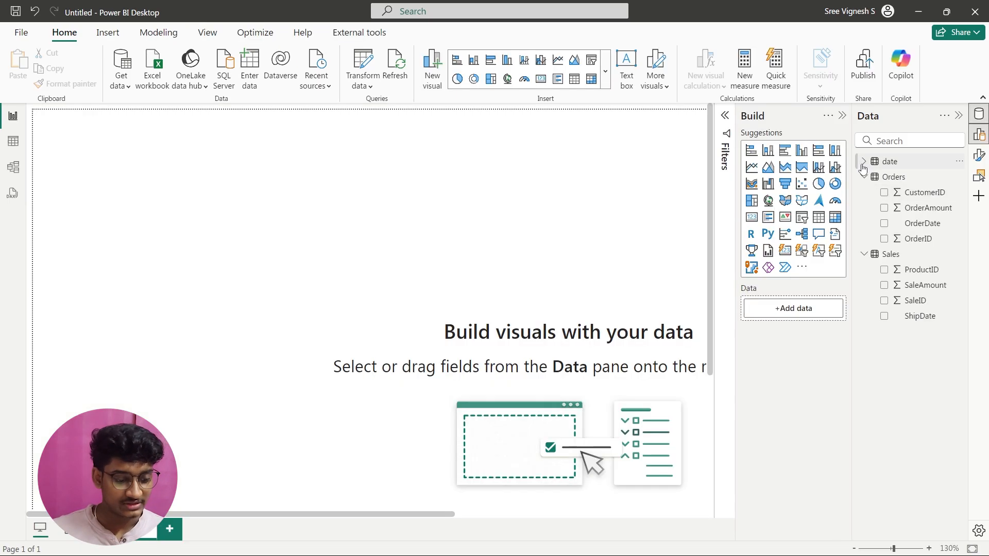
pyautogui.click(864, 162)
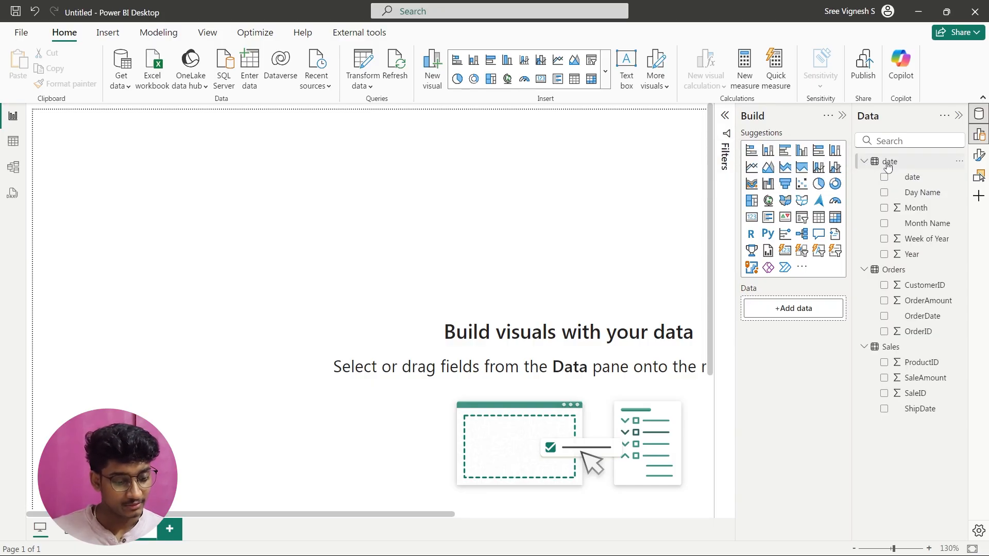
pyautogui.rightClick(887, 163)
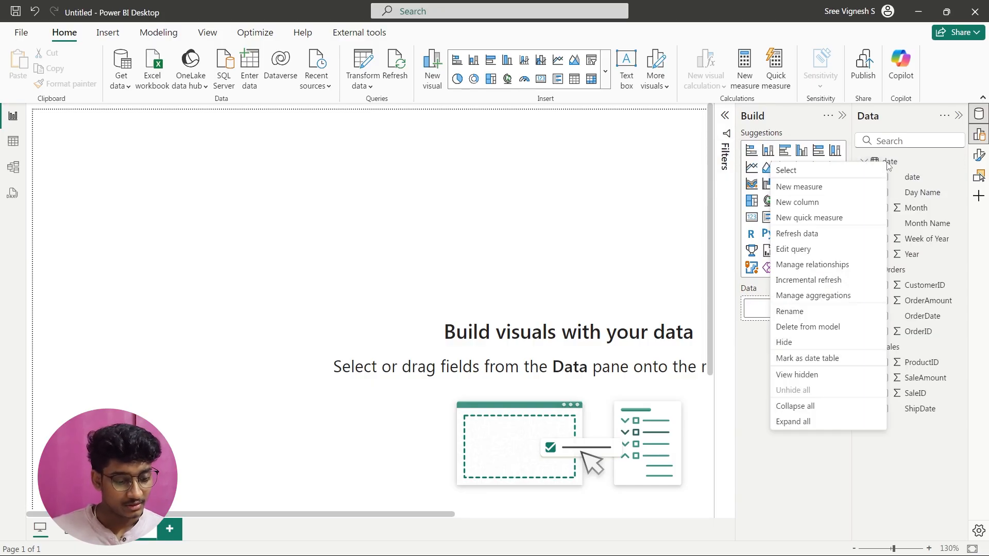
pyautogui.click(840, 359)
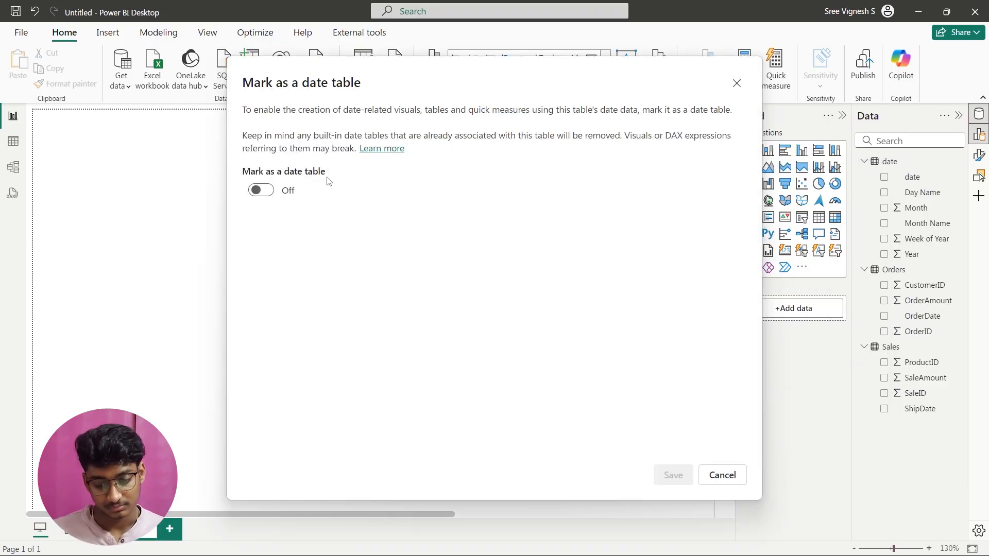
pyautogui.click(261, 190)
pyautogui.click(375, 237)
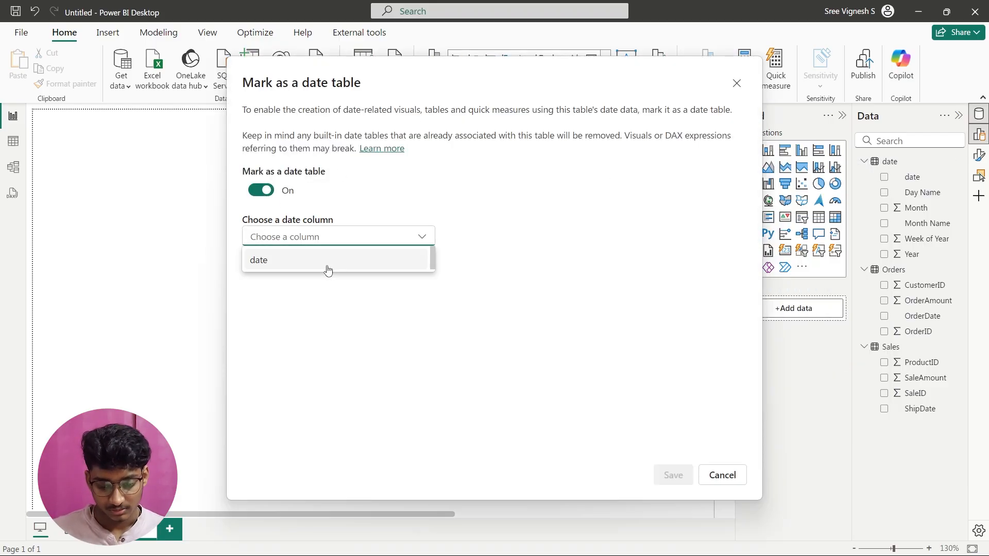
pyautogui.click(328, 261)
pyautogui.click(670, 474)
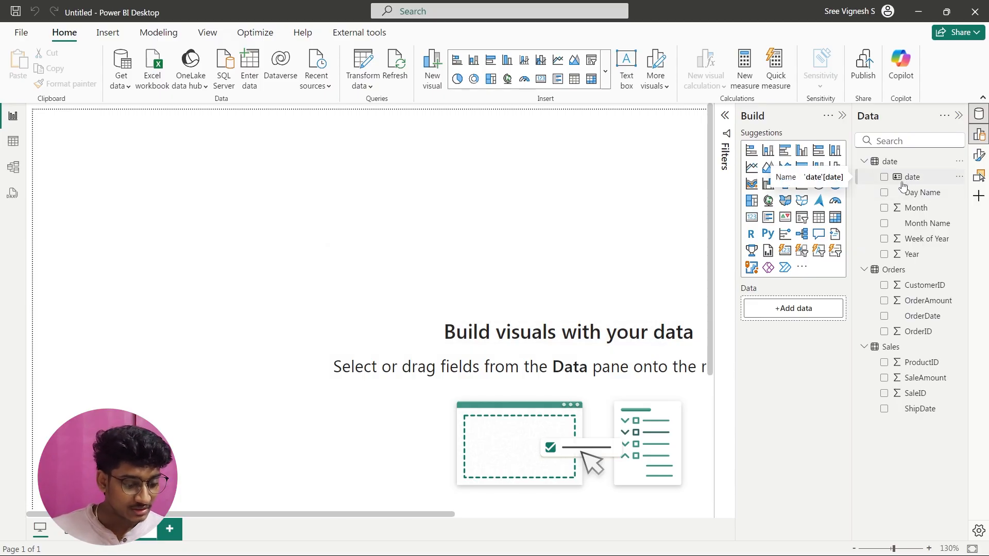
# Step: Collapse the field lists of the date, Orders and Sales tables
pyautogui.click(866, 162)
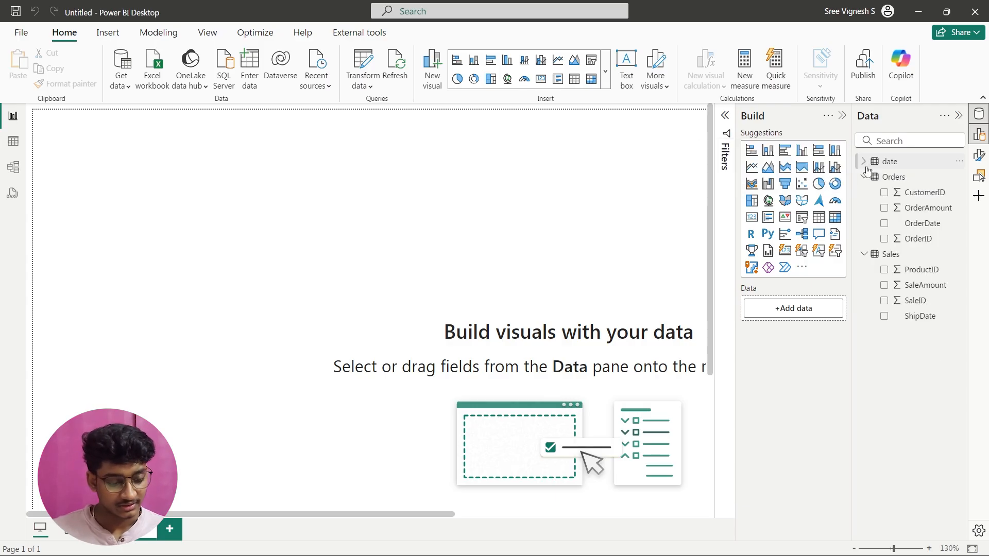
pyautogui.click(865, 178)
pyautogui.click(867, 193)
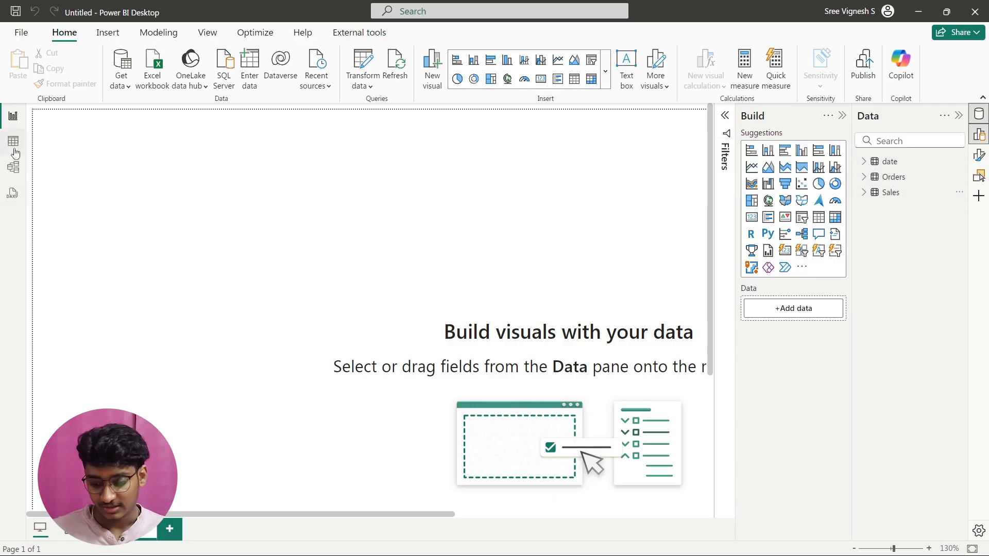
# Step: In Model view, place the date table above Orders and Sales, and create a one-to-one relationship from its date column to Orders' OrderDate
pyautogui.click(19, 173)
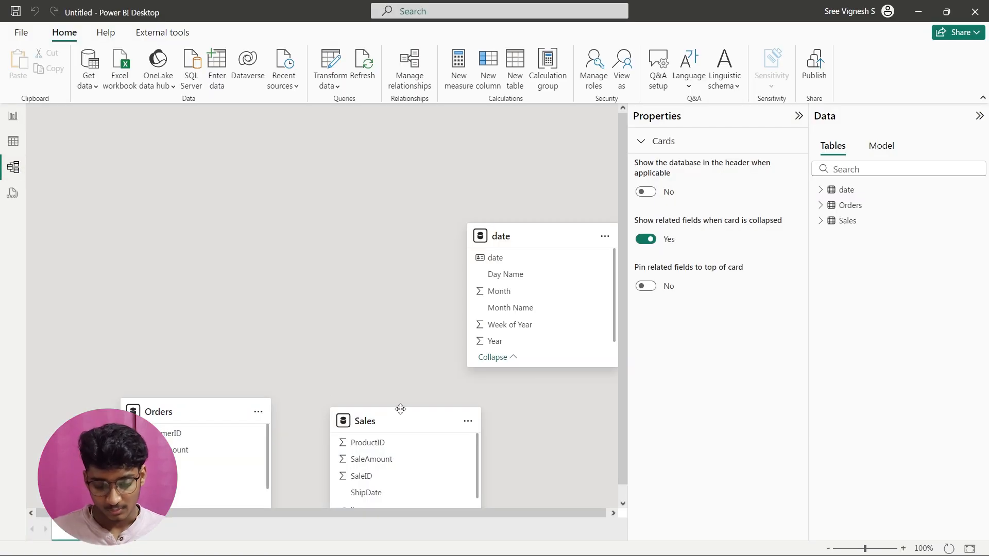
pyautogui.moveTo(375, 192); pyautogui.dragTo(283, 172)
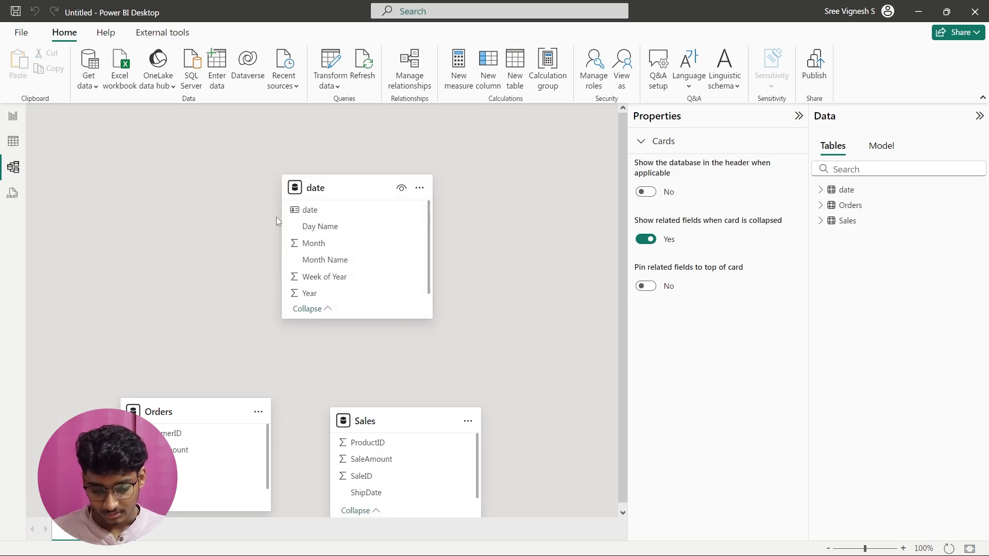
pyautogui.moveTo(313, 212); pyautogui.dragTo(190, 466)
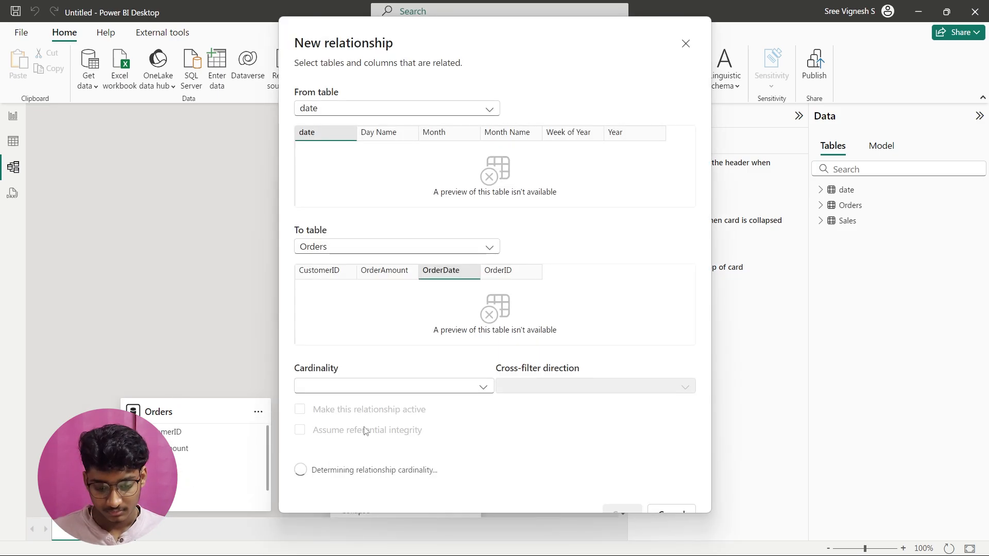
pyautogui.click(622, 487)
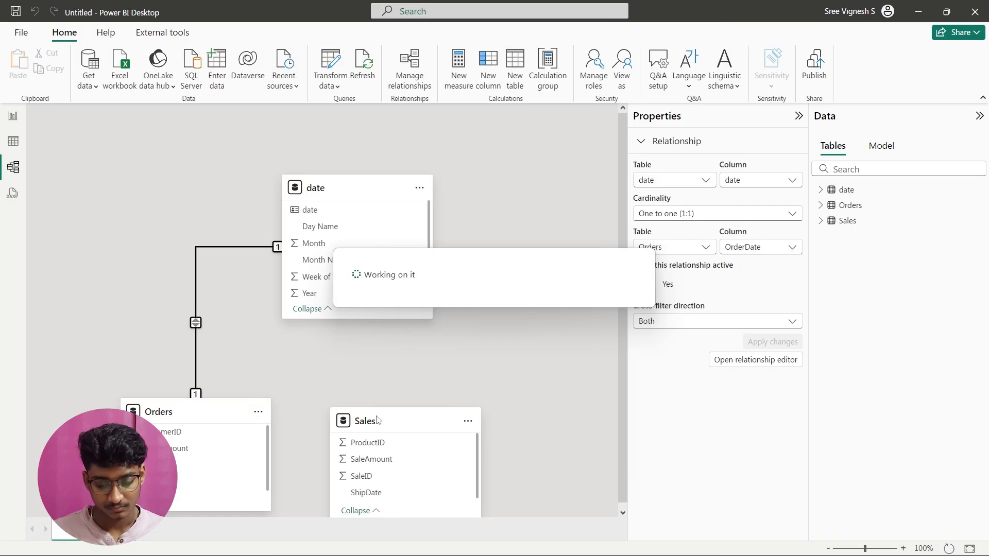
# Step: Move the Sales table up slightly and create an active one-to-one relationship from the date table's date column to Sales' ShipDate
pyautogui.moveTo(374, 414); pyautogui.dragTo(372, 389)
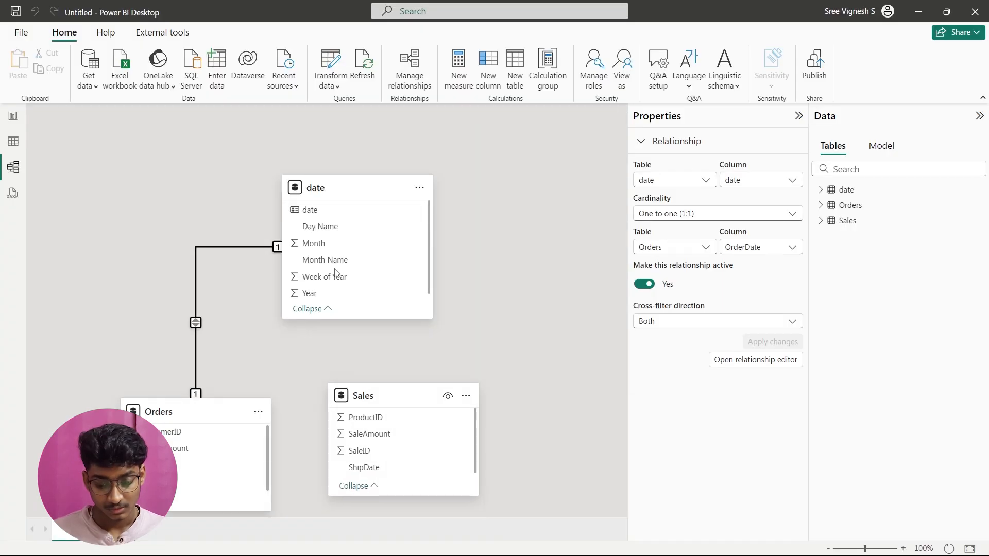
pyautogui.moveTo(309, 210); pyautogui.dragTo(407, 476)
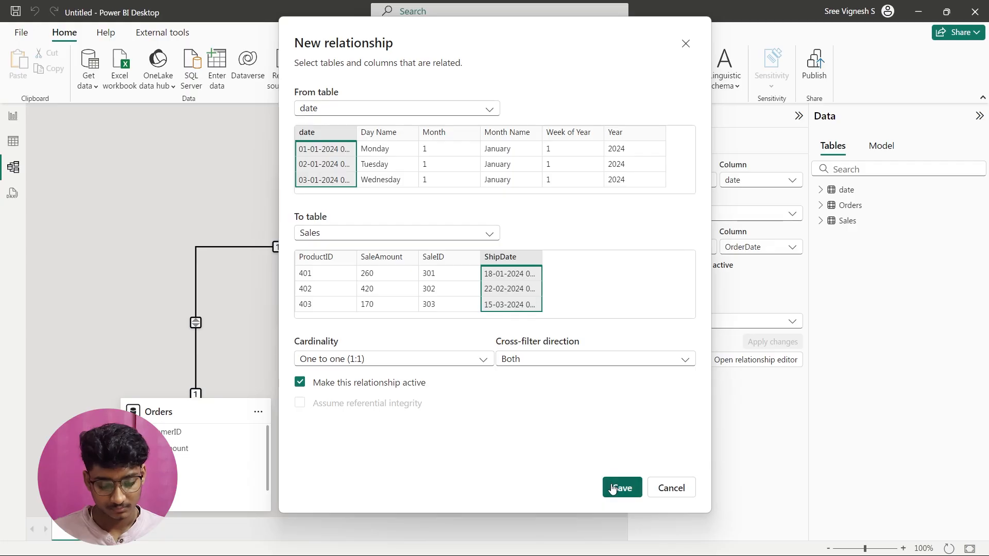
pyautogui.click(613, 488)
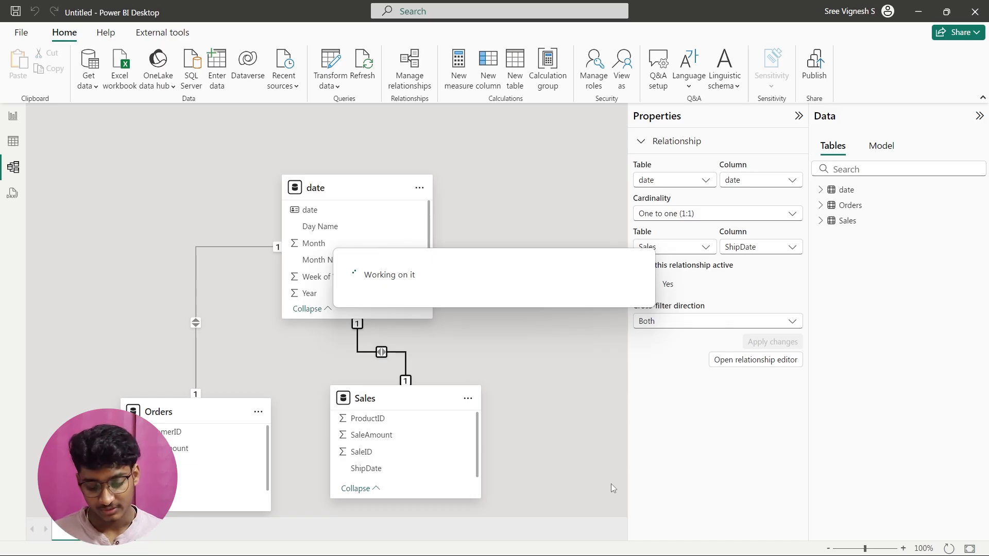
# Step: In Report view, add a table visual enlarged across the page and fill it with Month Name from the date table
pyautogui.click(13, 115)
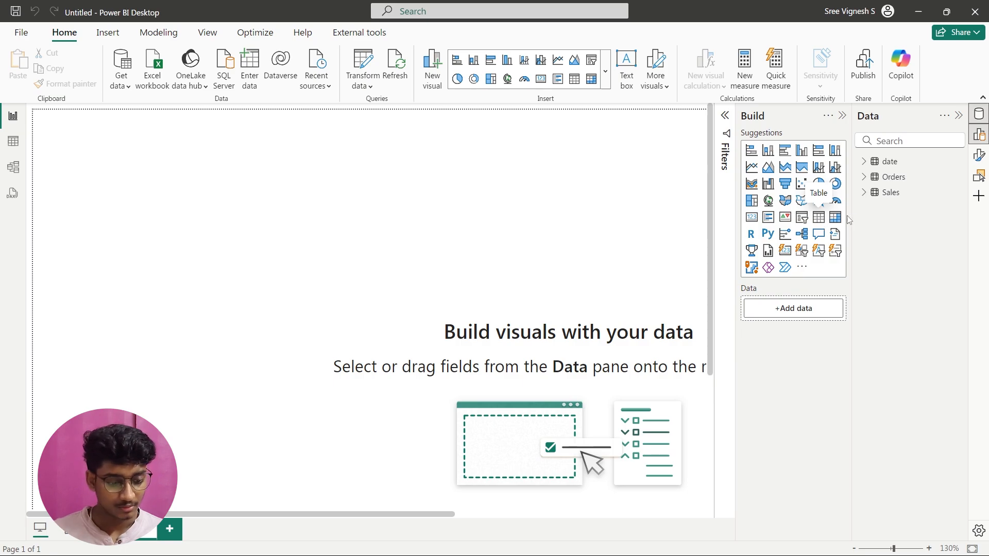
pyautogui.click(818, 216)
pyautogui.moveTo(276, 344); pyautogui.dragTo(642, 484)
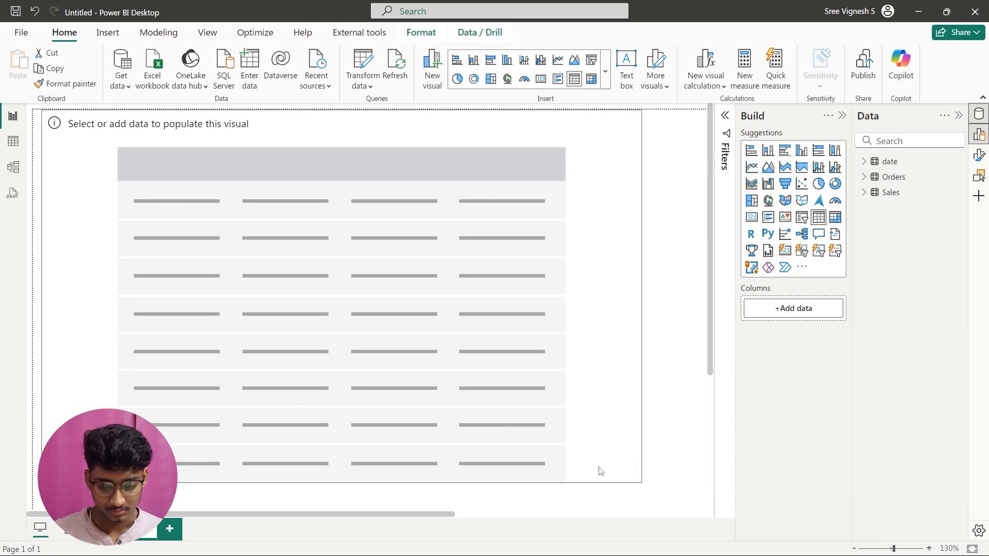
pyautogui.moveTo(345, 287); pyautogui.dragTo(365, 347)
pyautogui.click(864, 161)
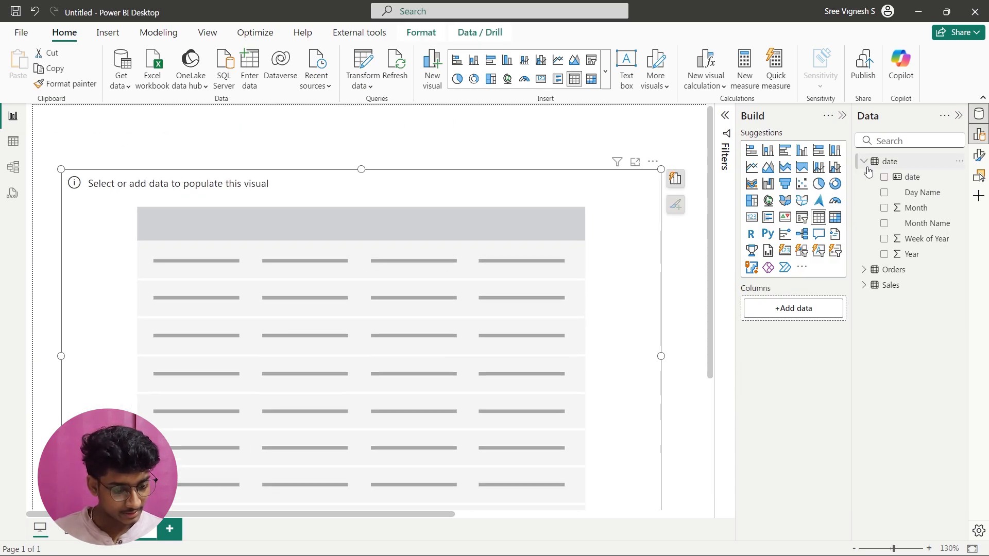
pyautogui.moveTo(922, 223); pyautogui.dragTo(270, 287)
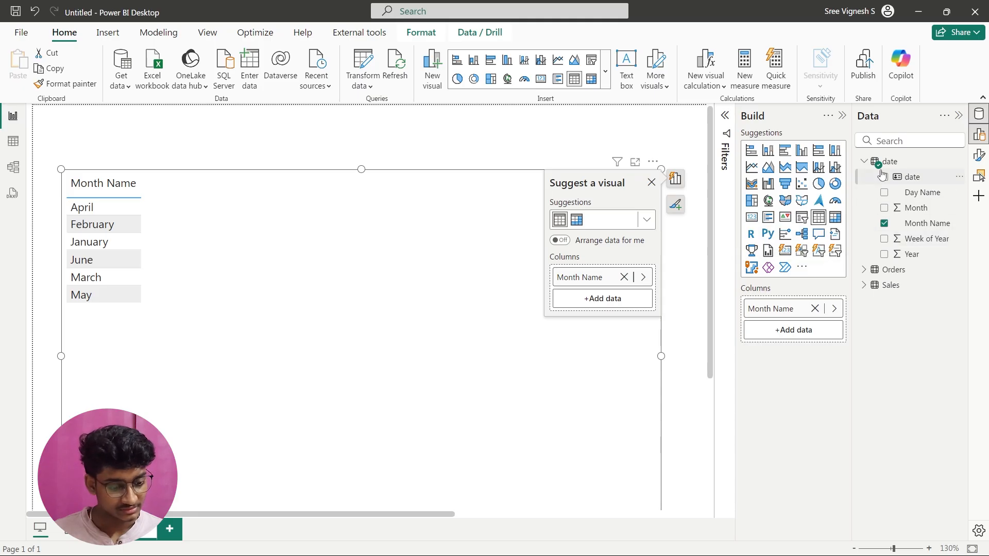
# Step: Add OrderAmount from Orders and SaleAmount from Sales to the table visual, and reposition the visual on the page
pyautogui.click(864, 164)
pyautogui.click(864, 178)
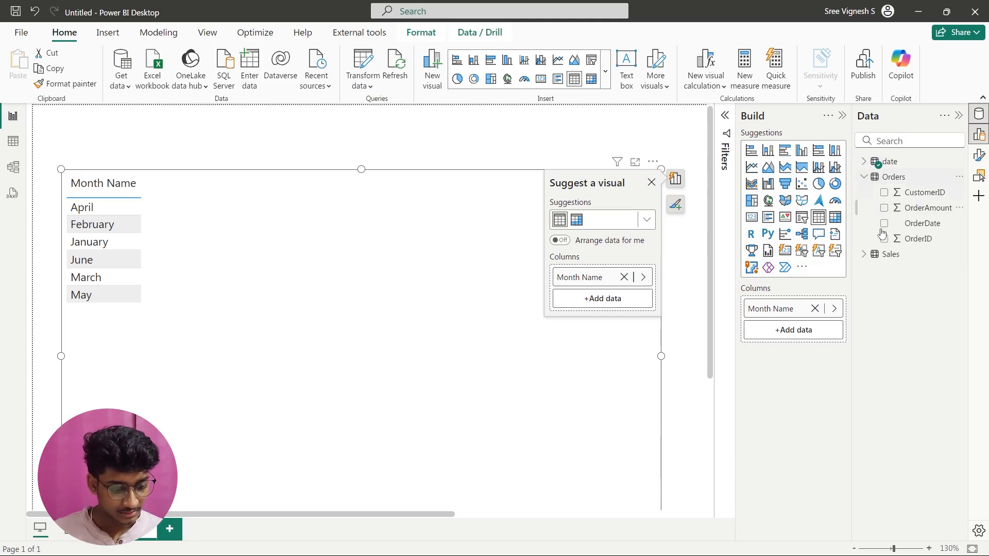
pyautogui.moveTo(924, 207); pyautogui.dragTo(333, 334)
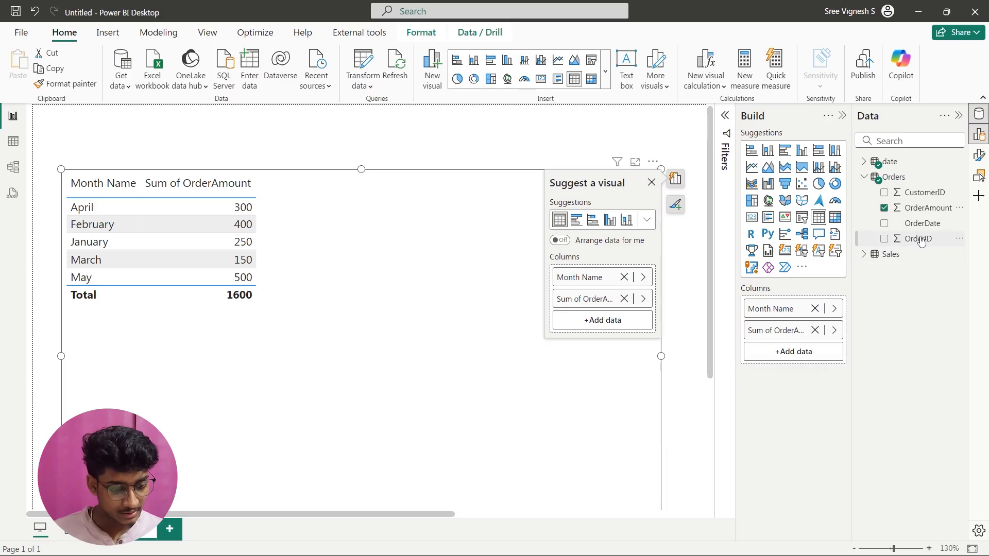
pyautogui.click(864, 161)
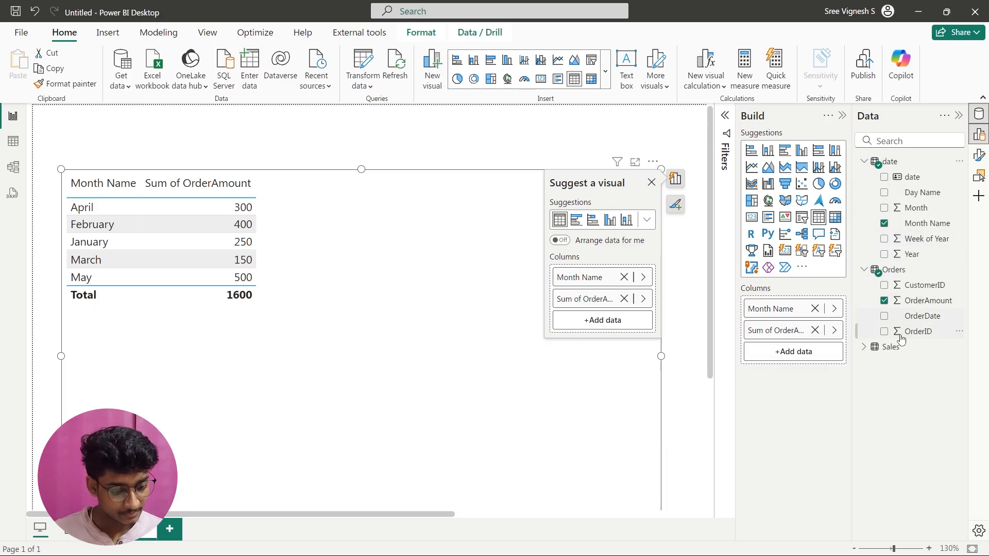
pyautogui.click(865, 347)
pyautogui.moveTo(926, 381); pyautogui.dragTo(804, 348)
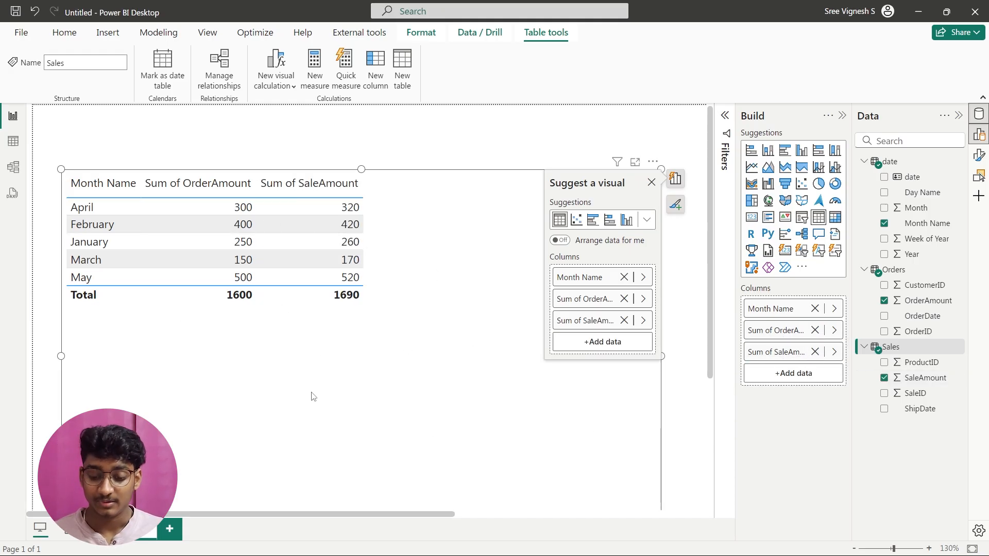
pyautogui.moveTo(314, 396); pyautogui.dragTo(371, 413)
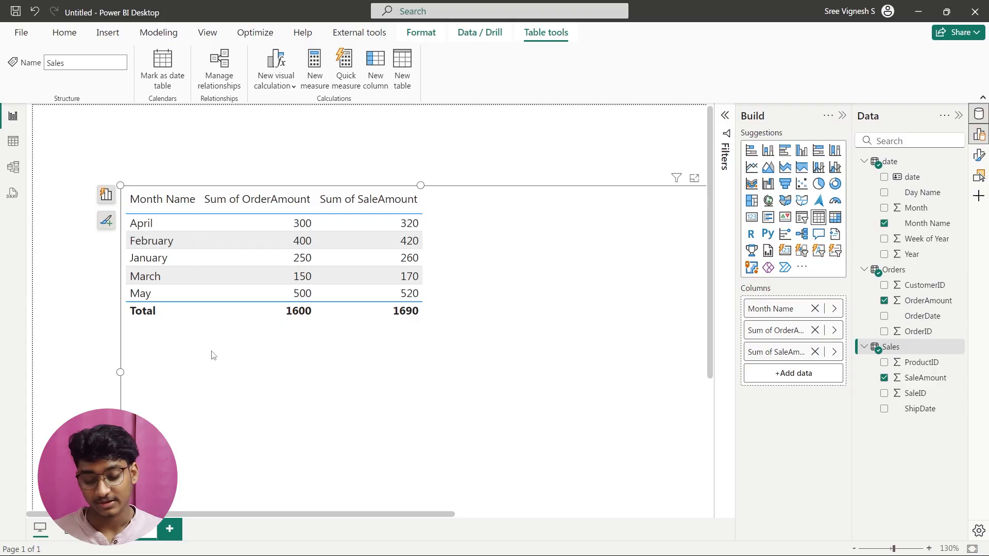
pyautogui.click(114, 157)
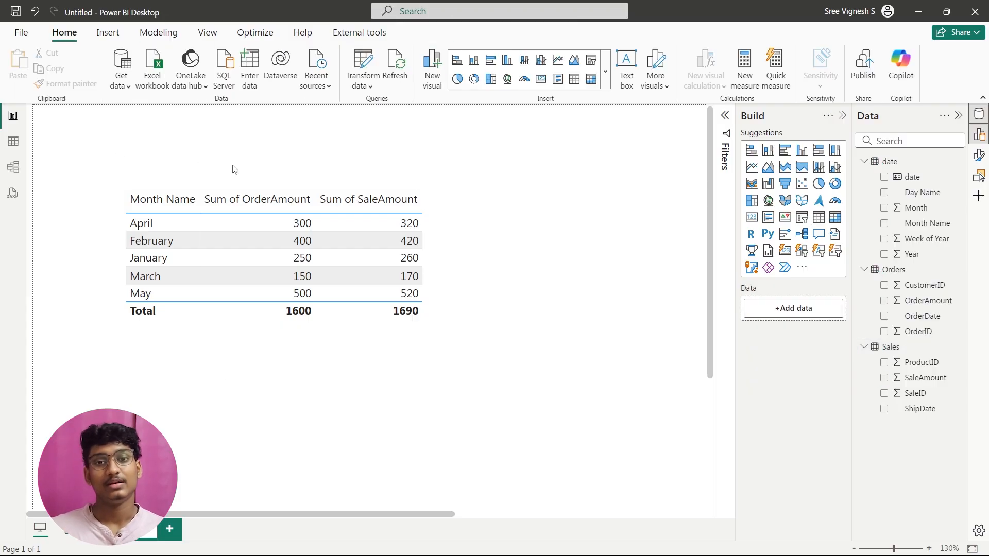